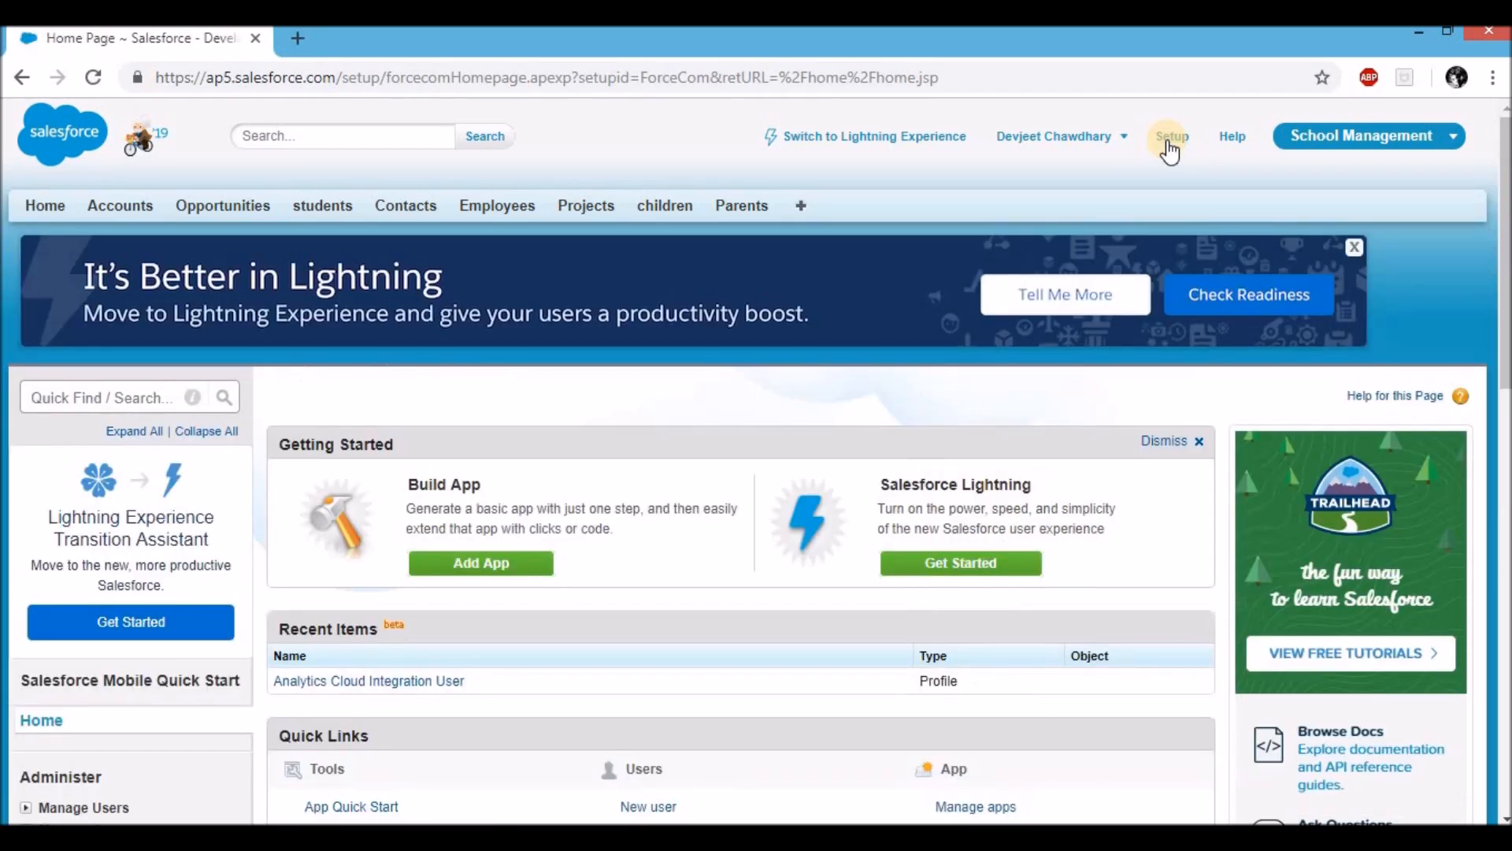
Step: Search the setup menu for "profiles" and open the Profiles list under Manage Users
{"action": "scroll", "coordinate": [911, 219], "scroll_direction": "down", "scroll_amount": 4}
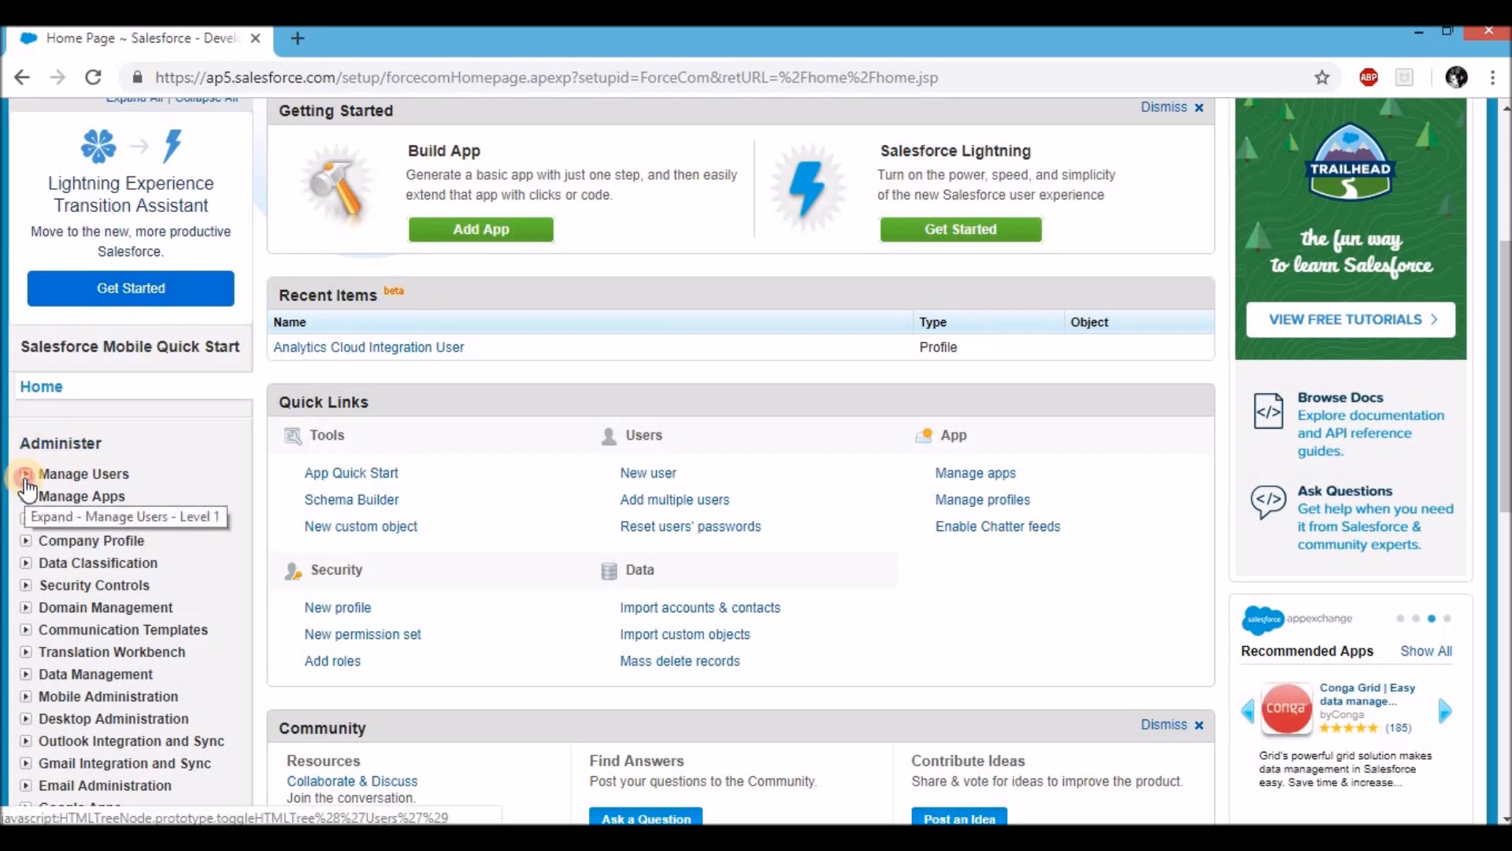
{"action": "left_click", "coordinate": [25, 476]}
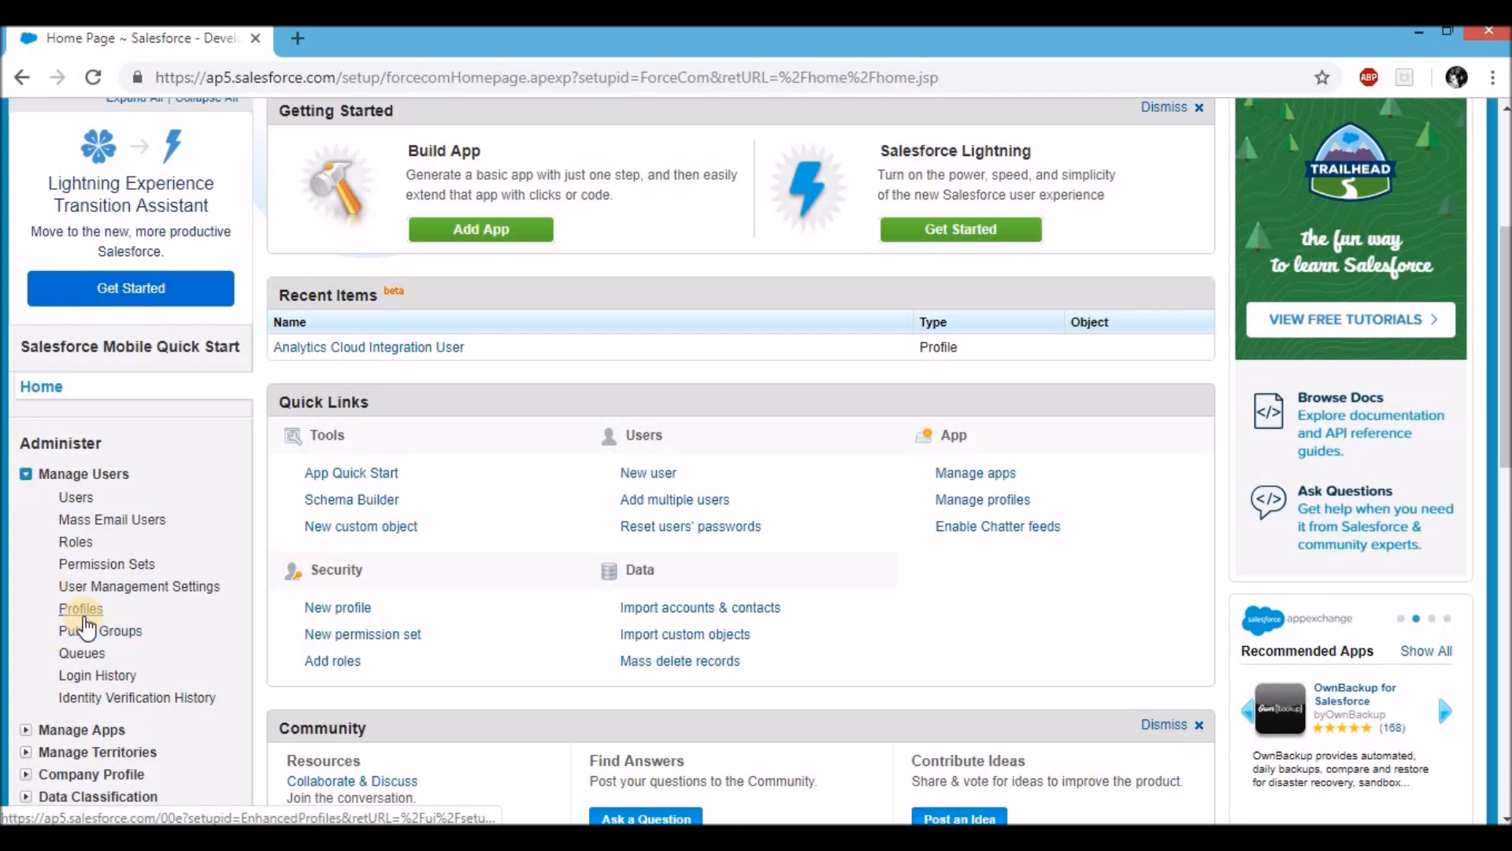
{"action": "scroll", "coordinate": [85, 552], "scroll_direction": "up", "scroll_amount": 4}
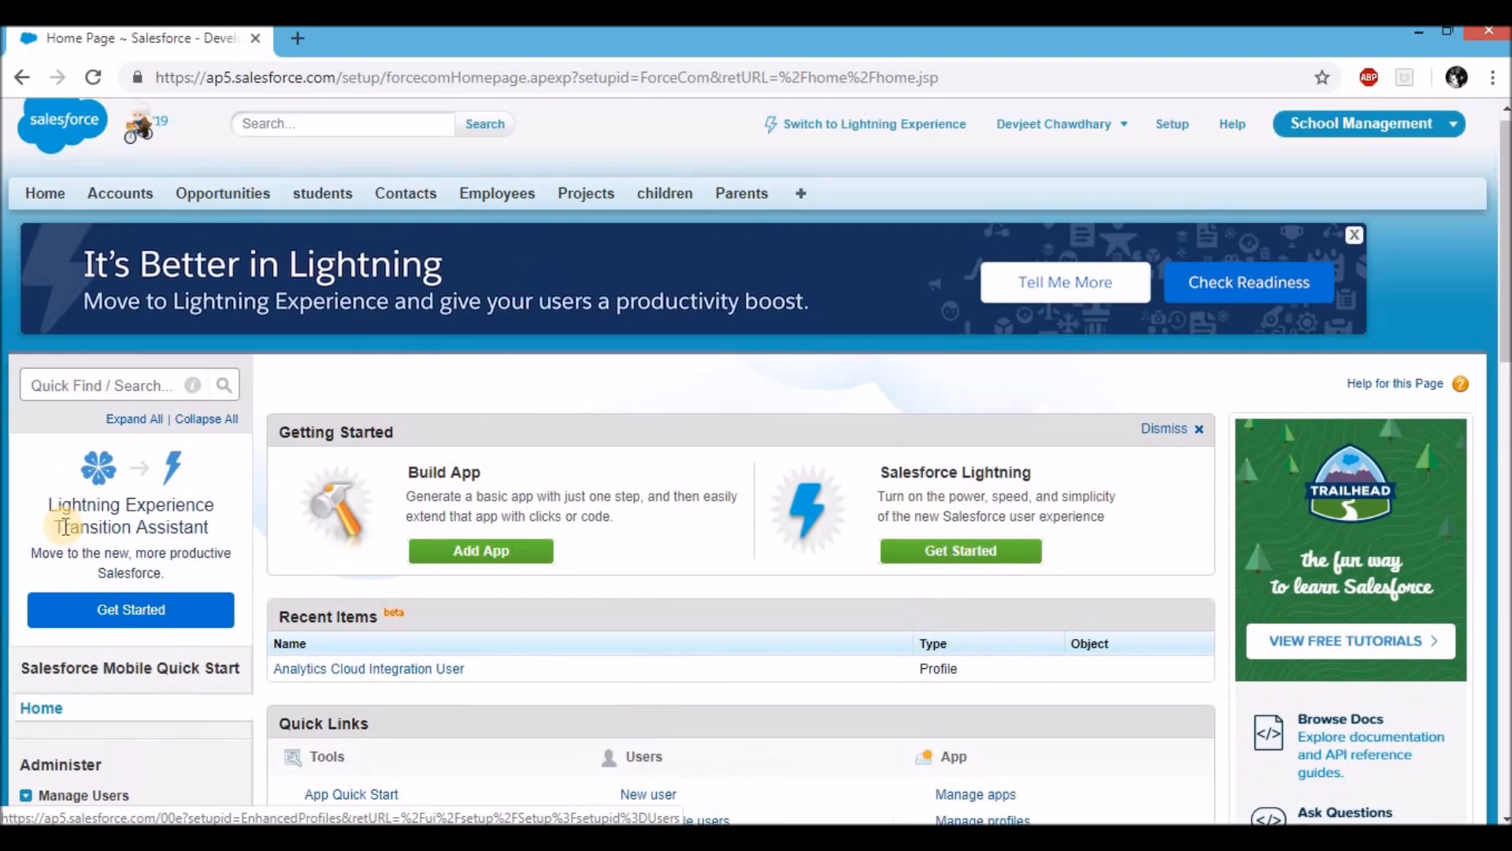
{"action": "left_click", "coordinate": [68, 394]}
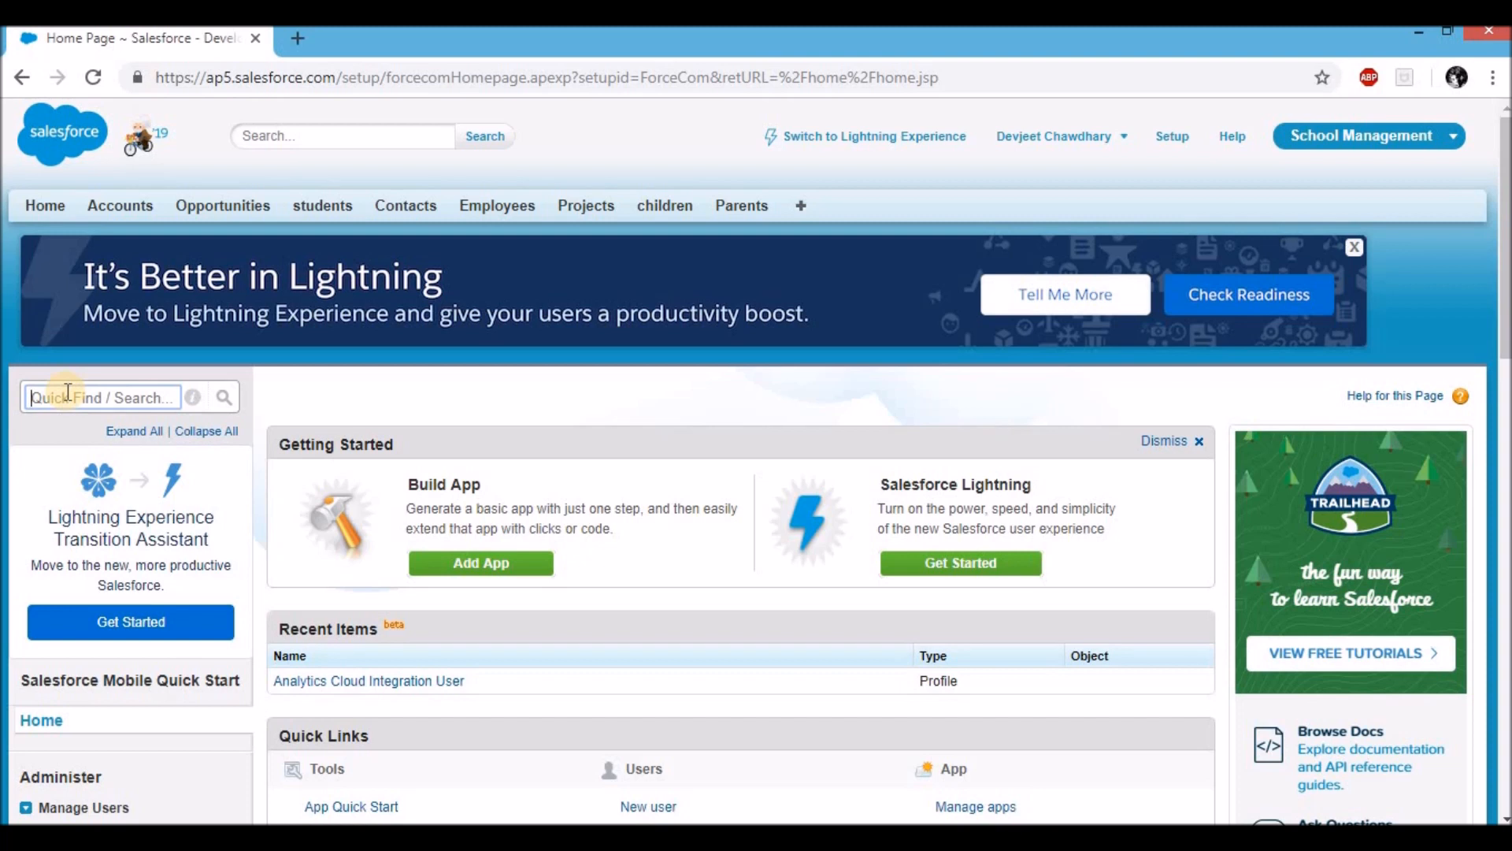
{"action": "type", "text": "profiles"}
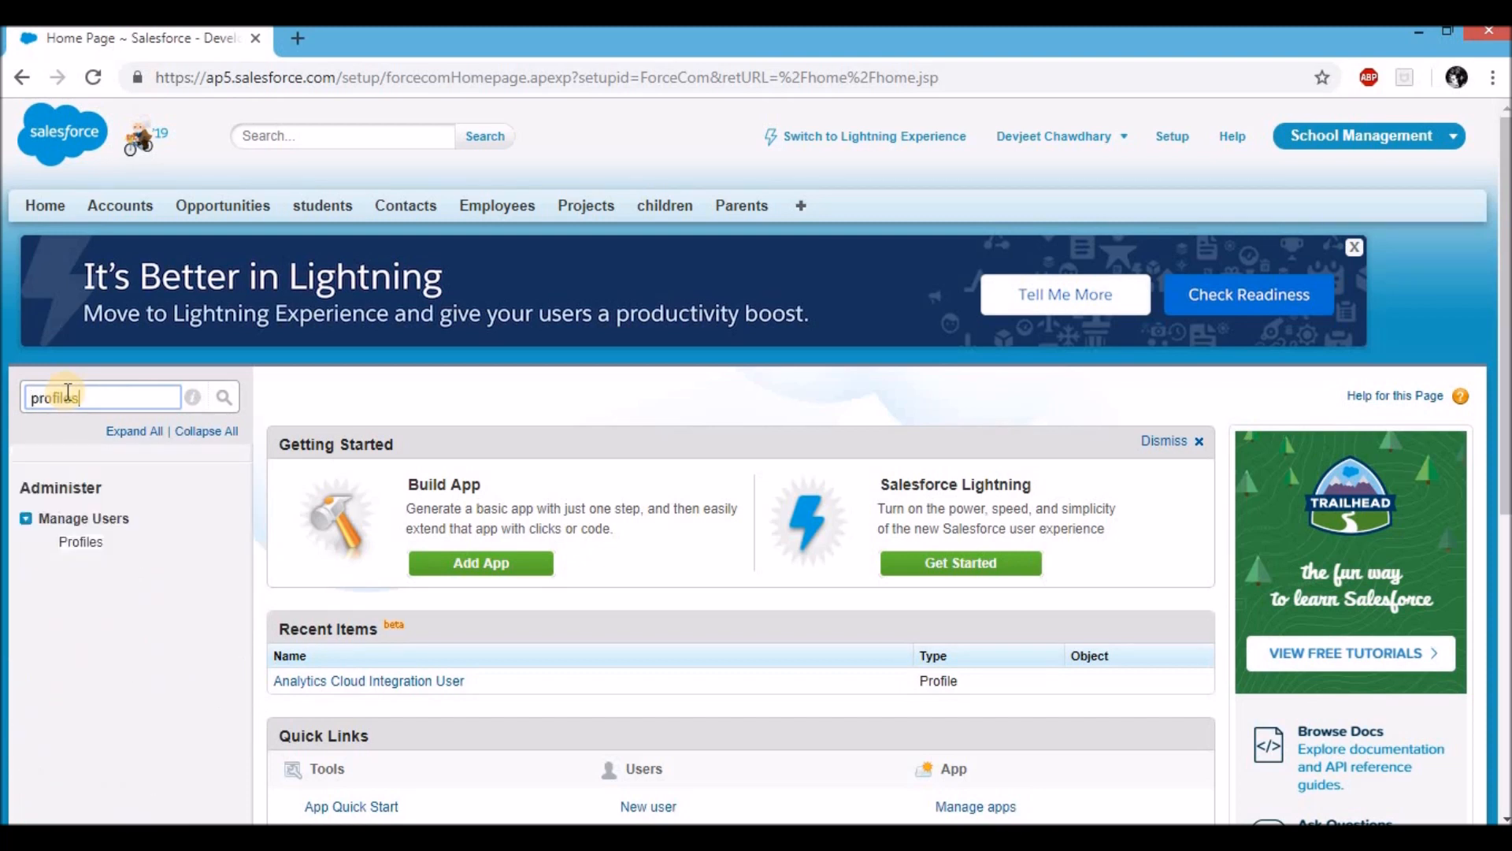
{"action": "left_click", "coordinate": [81, 543]}
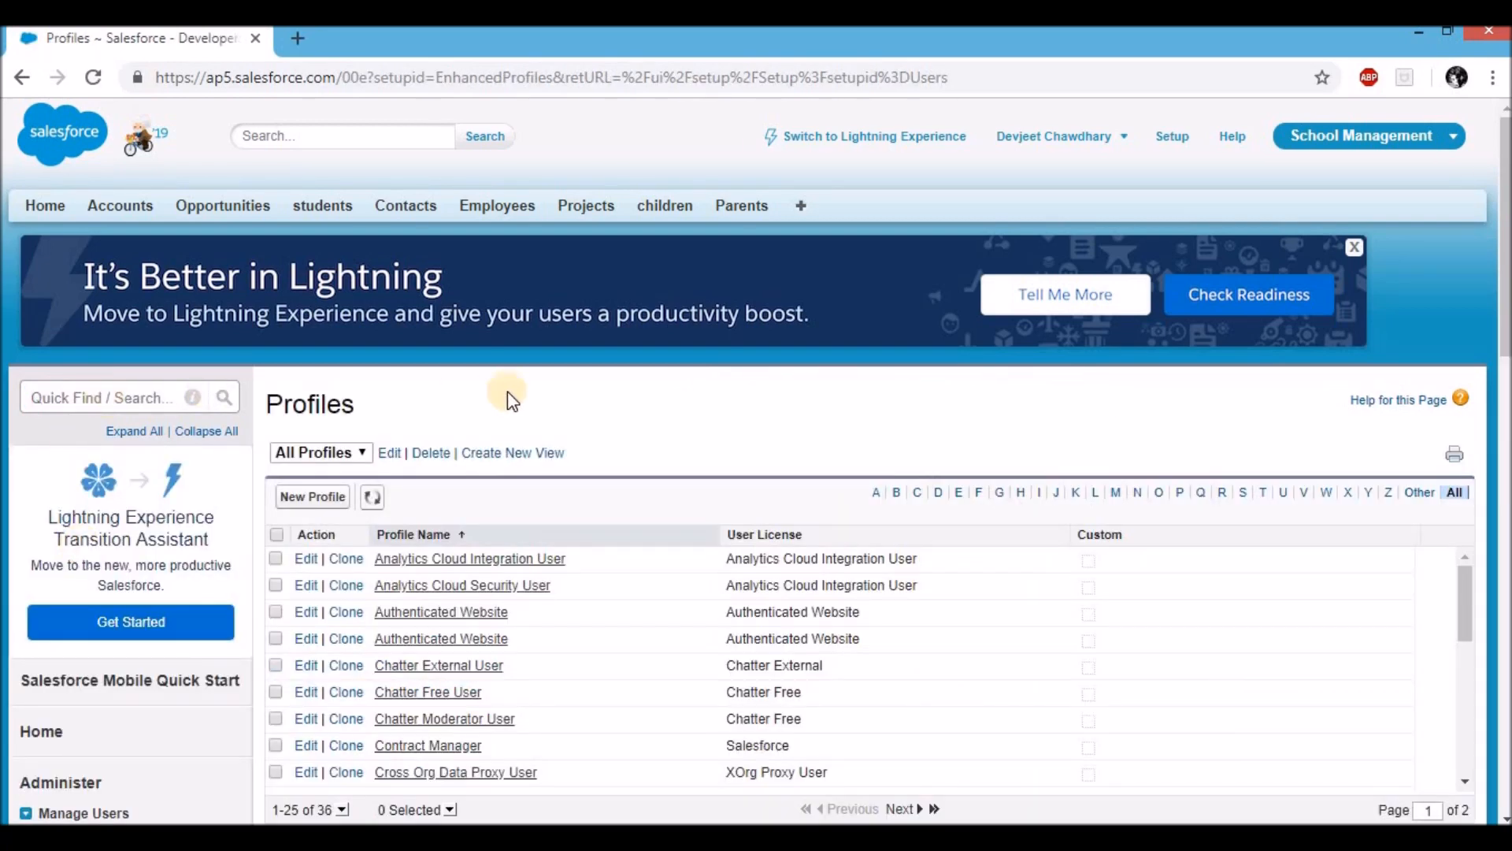
Step: Start a new profile and choose Standard User as the existing profile to clone from
{"action": "scroll", "coordinate": [607, 406], "scroll_direction": "down", "scroll_amount": 2}
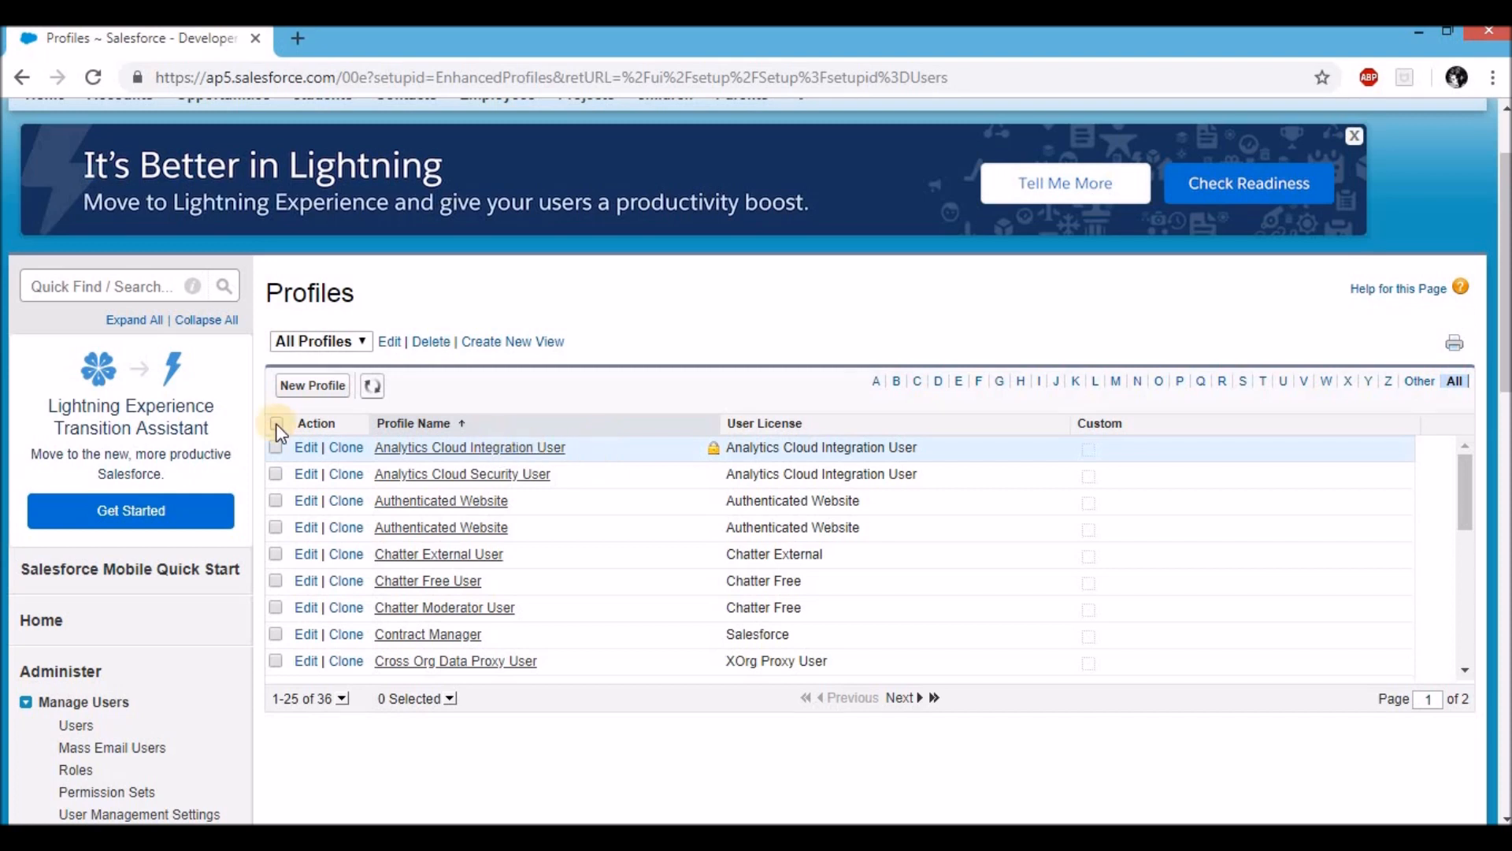
{"action": "left_click", "coordinate": [325, 390]}
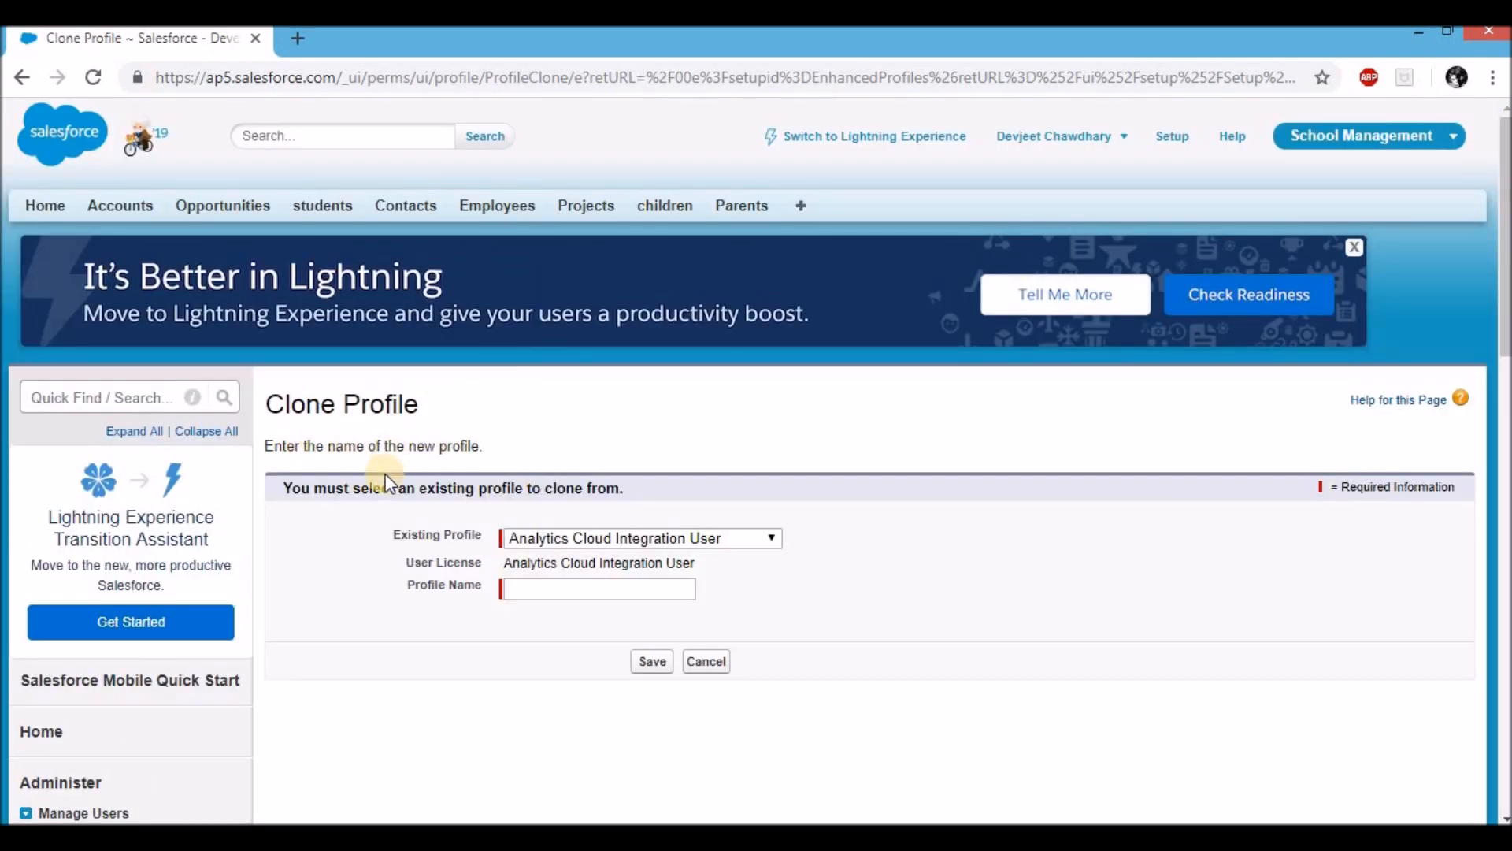
{"action": "left_click", "coordinate": [534, 542]}
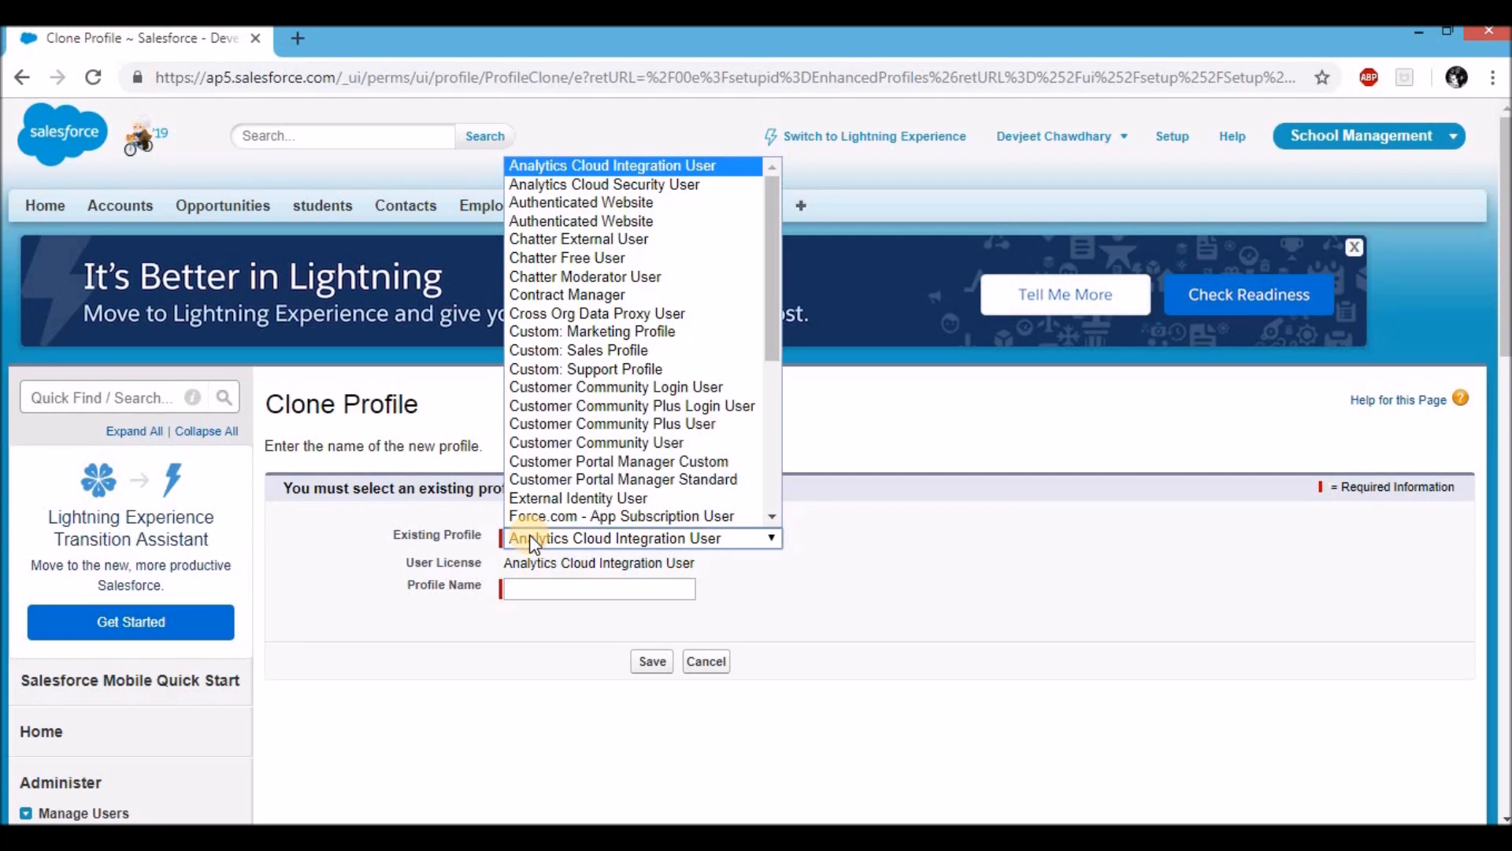
{"action": "key", "text": "s"}
{"action": "key", "text": "Down"}
{"action": "key", "text": "Down"}
{"action": "key", "text": "Down"}
{"action": "key", "text": "Down"}
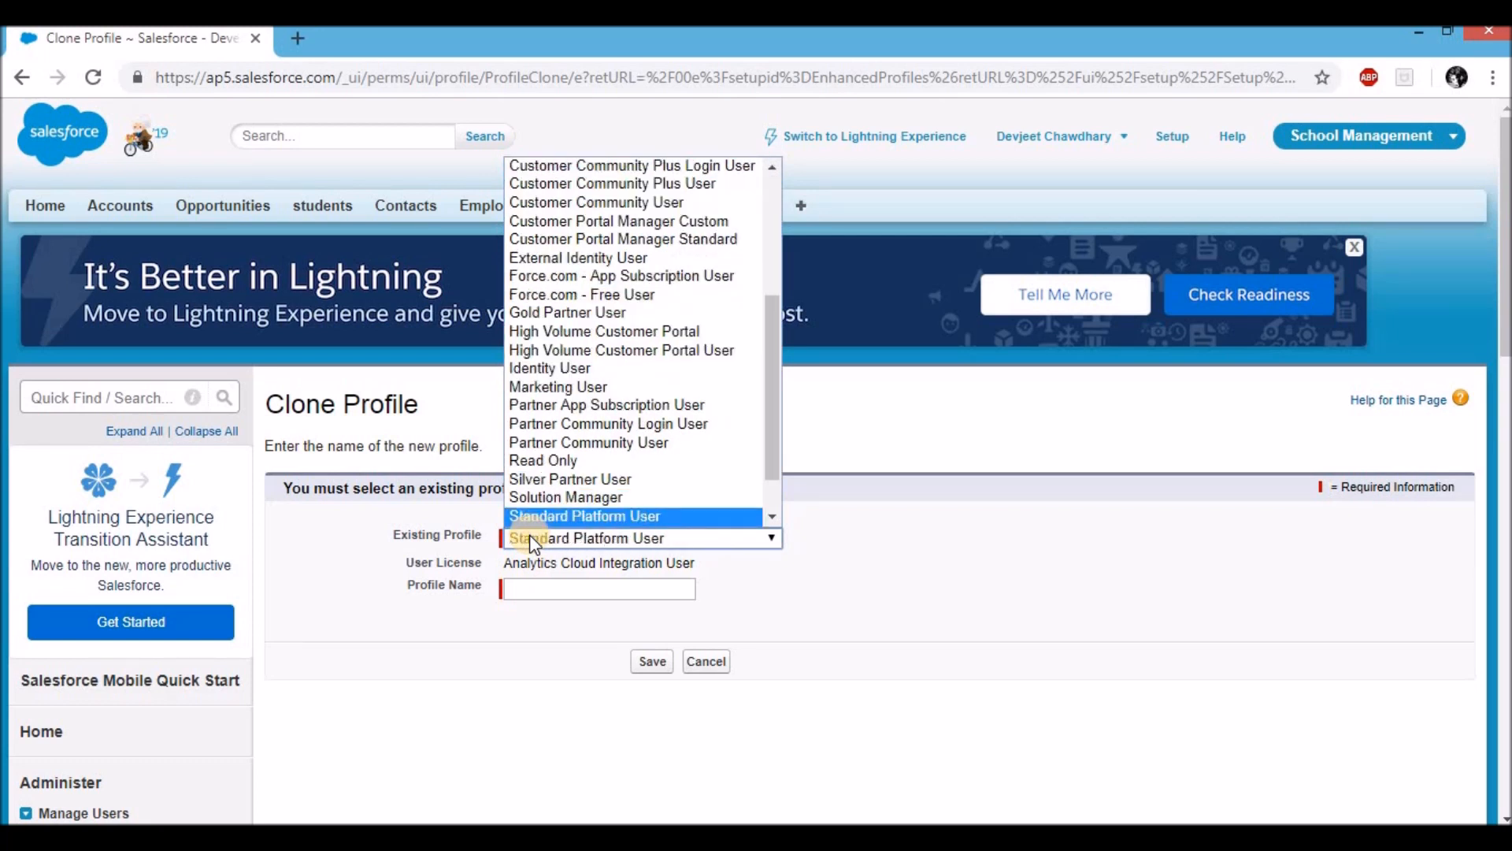
{"action": "left_click", "coordinate": [535, 495]}
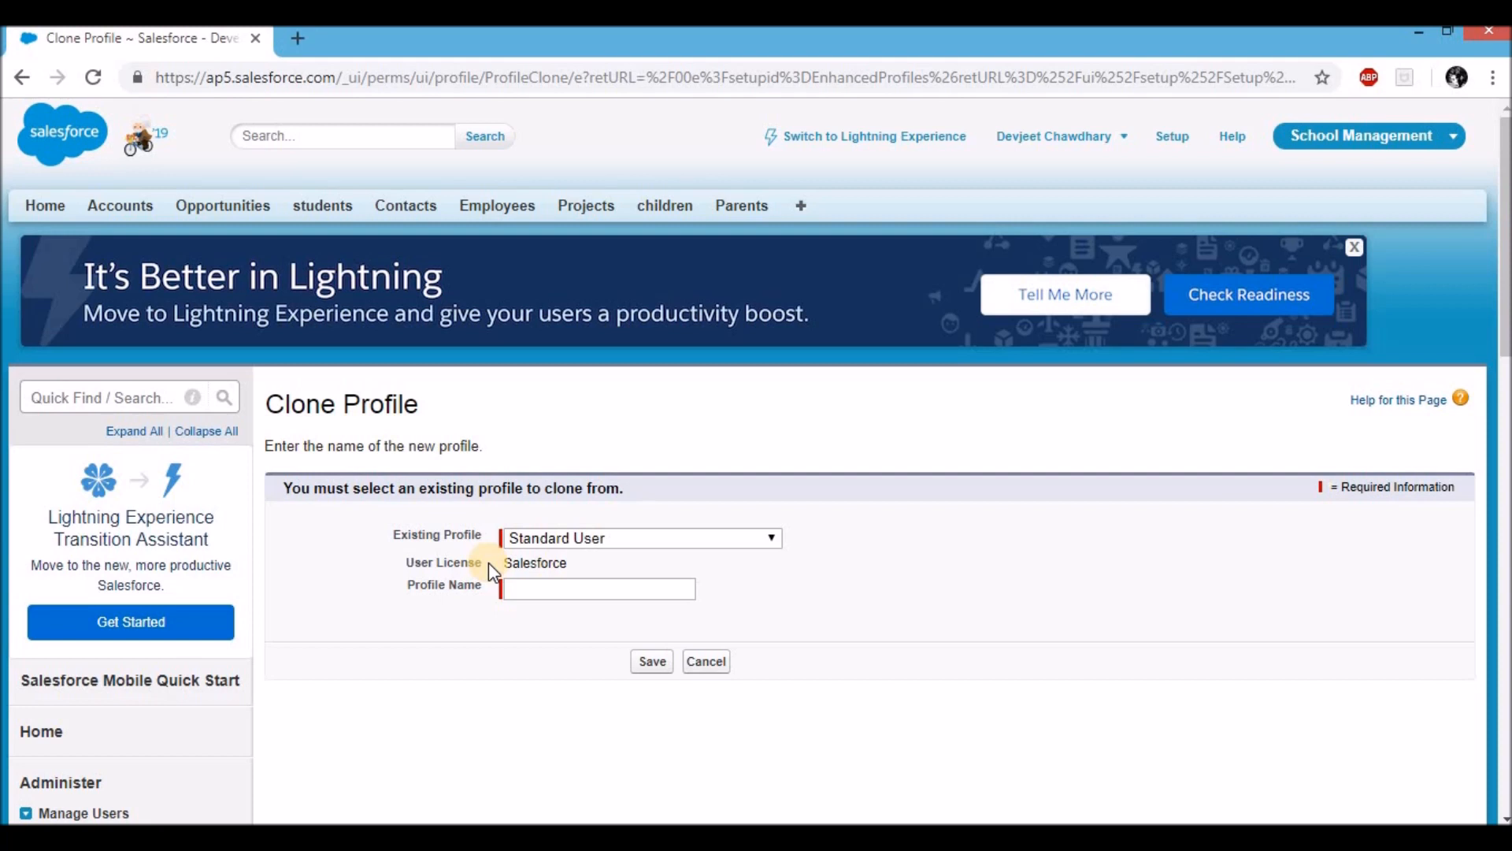
Step: Name the cloned profile Faculty and save it
{"action": "left_click", "coordinate": [528, 595]}
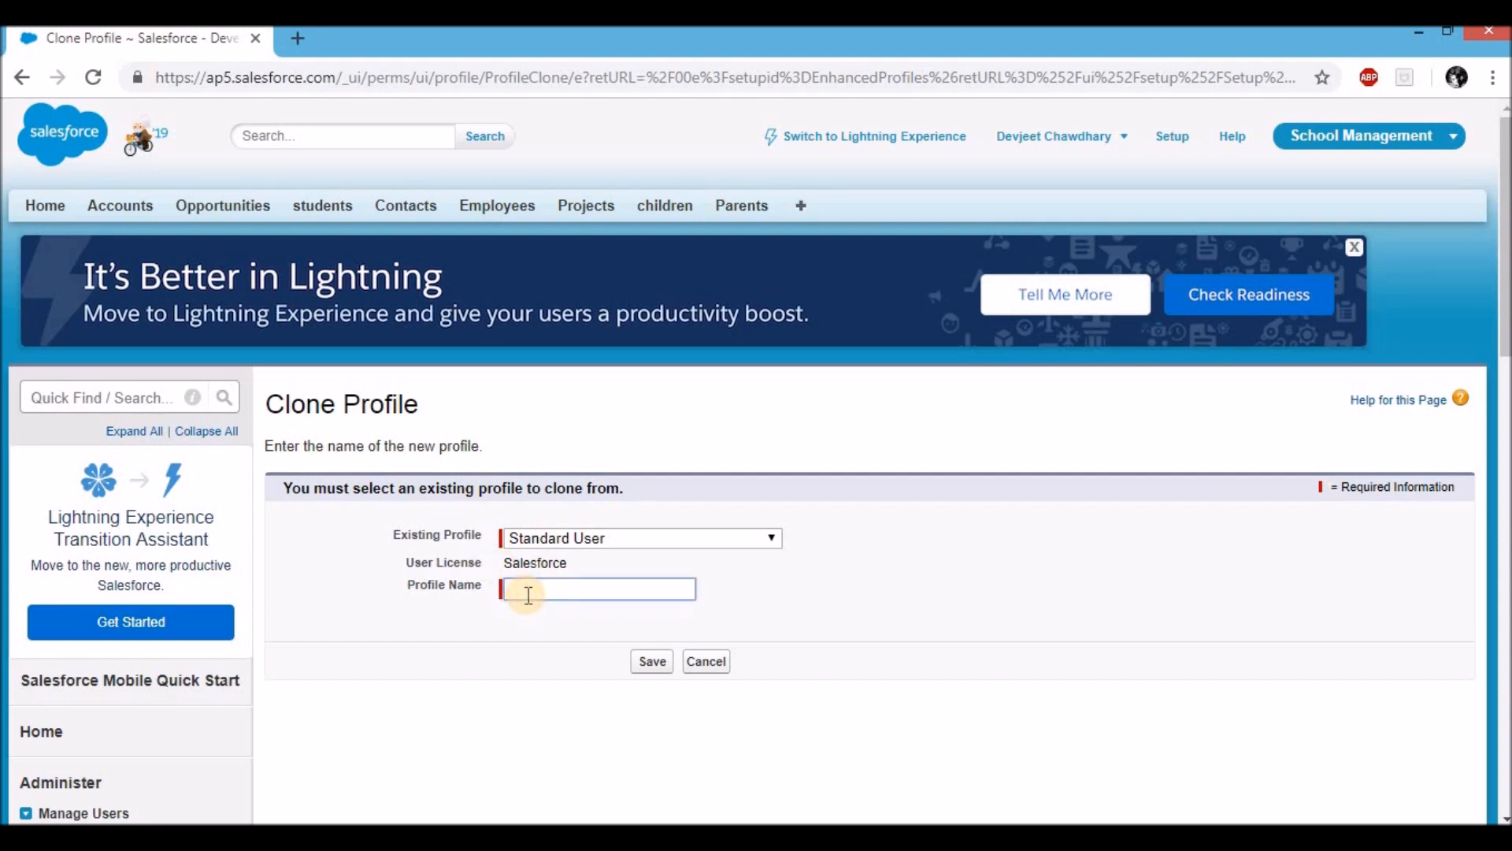
{"action": "type", "text": "Faculty"}
{"action": "left_click", "coordinate": [644, 664]}
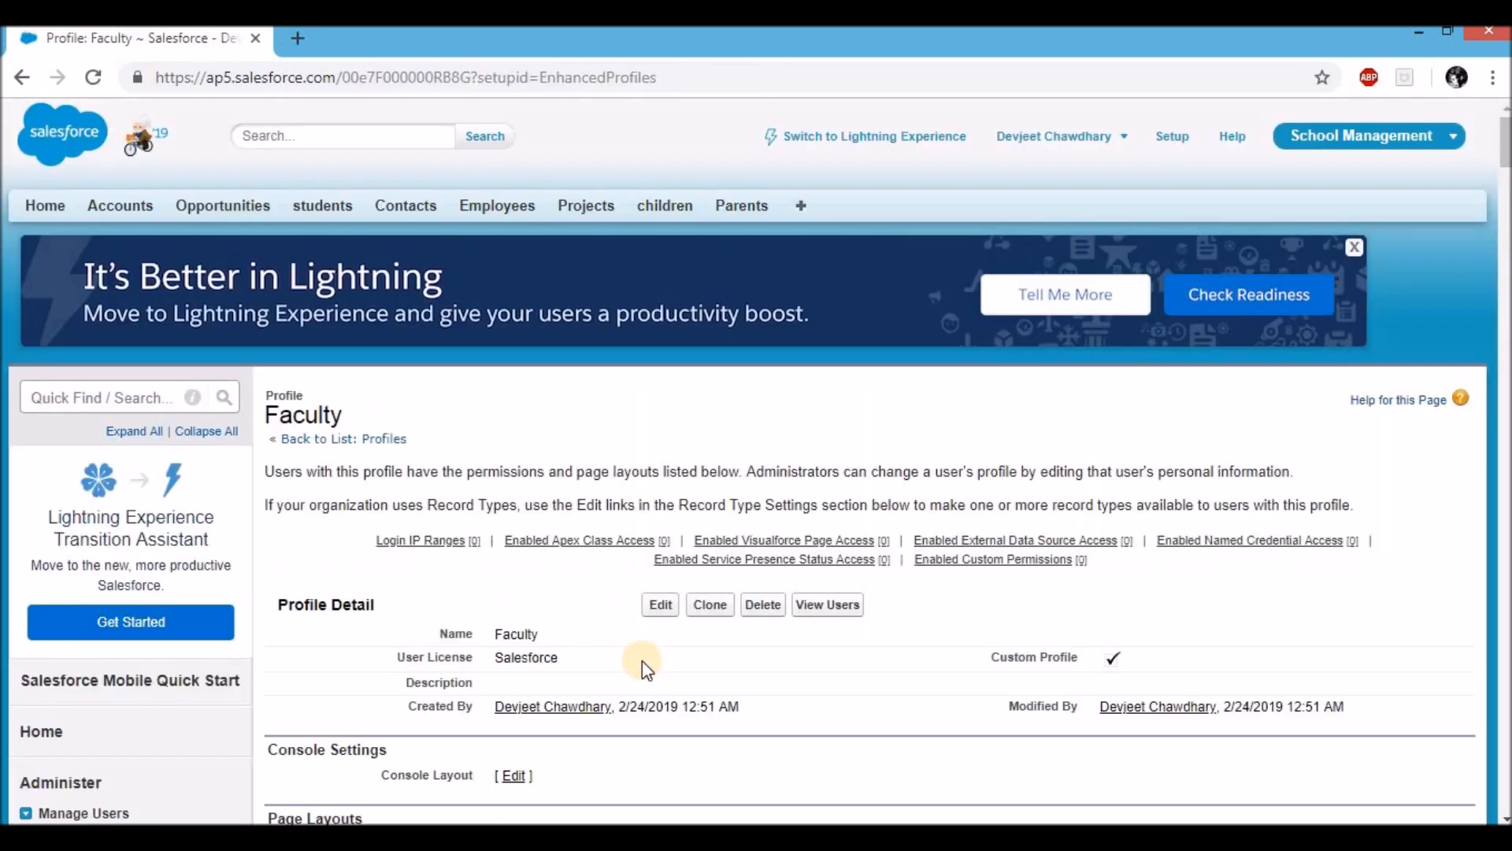
Step: Examine the Faculty profile's details, page layouts and field-level security sections
{"action": "scroll", "coordinate": [641, 660], "scroll_direction": "down", "scroll_amount": 3}
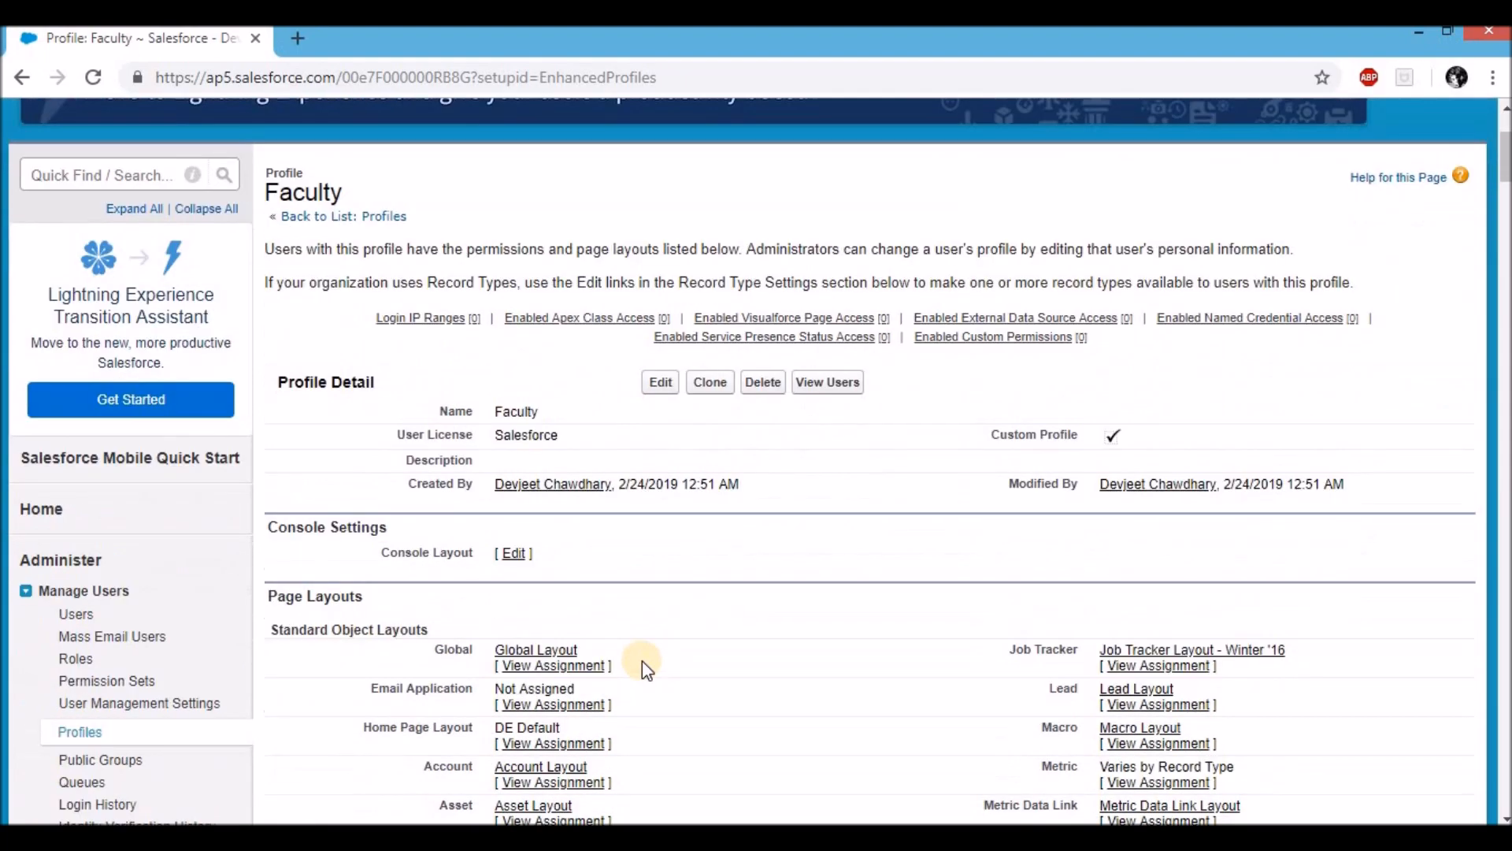
{"action": "scroll", "coordinate": [641, 660], "scroll_direction": "down", "scroll_amount": 3}
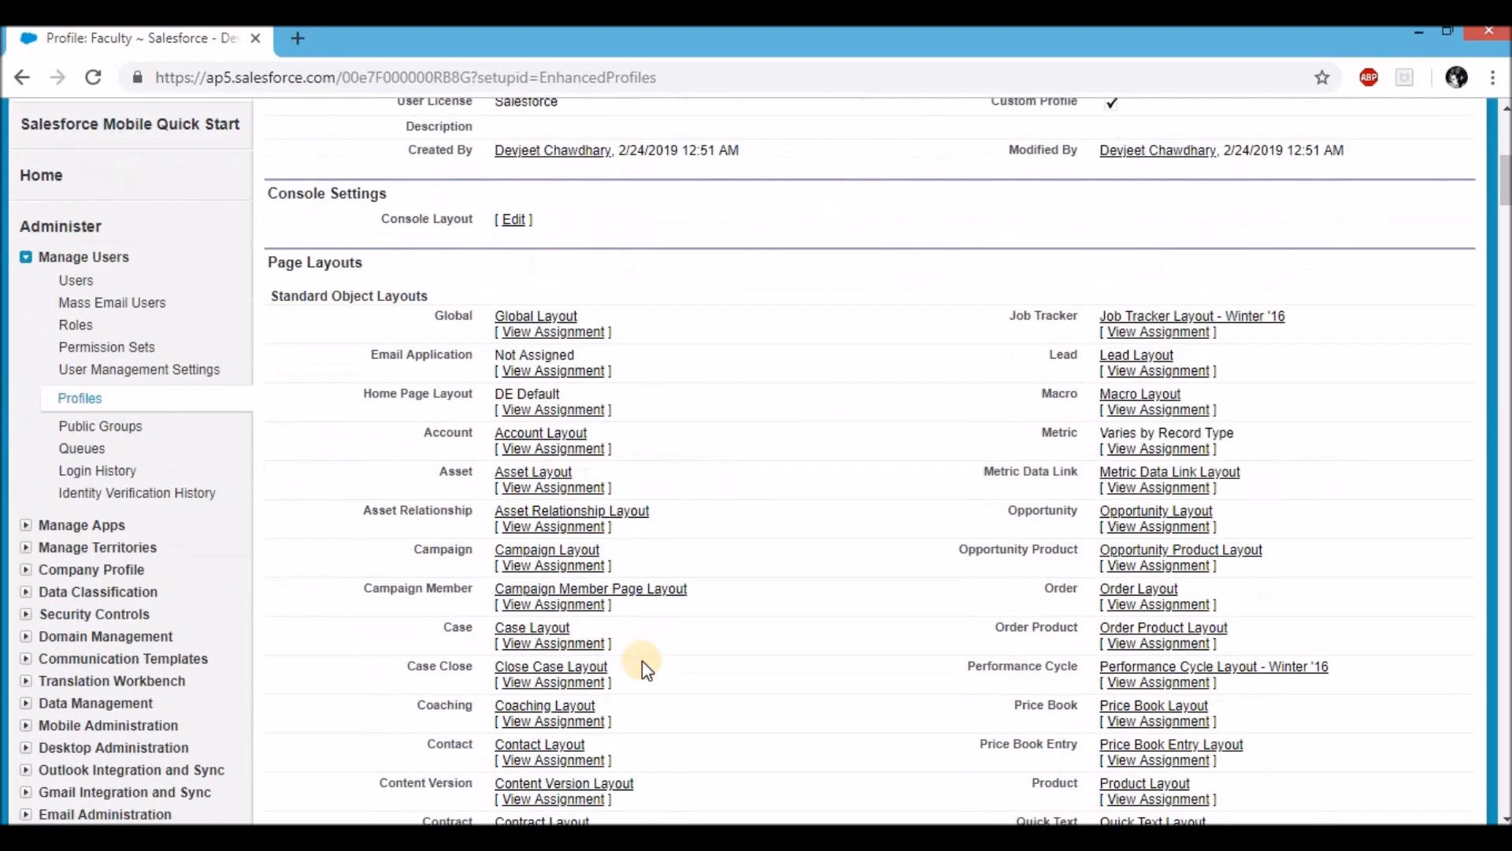
{"action": "scroll", "coordinate": [642, 660], "scroll_direction": "up", "scroll_amount": 3}
{"action": "scroll", "coordinate": [642, 660], "scroll_direction": "down", "scroll_amount": 7}
{"action": "scroll", "coordinate": [631, 598], "scroll_direction": "up", "scroll_amount": 3}
{"action": "scroll", "coordinate": [1004, 437], "scroll_direction": "down", "scroll_amount": 5}
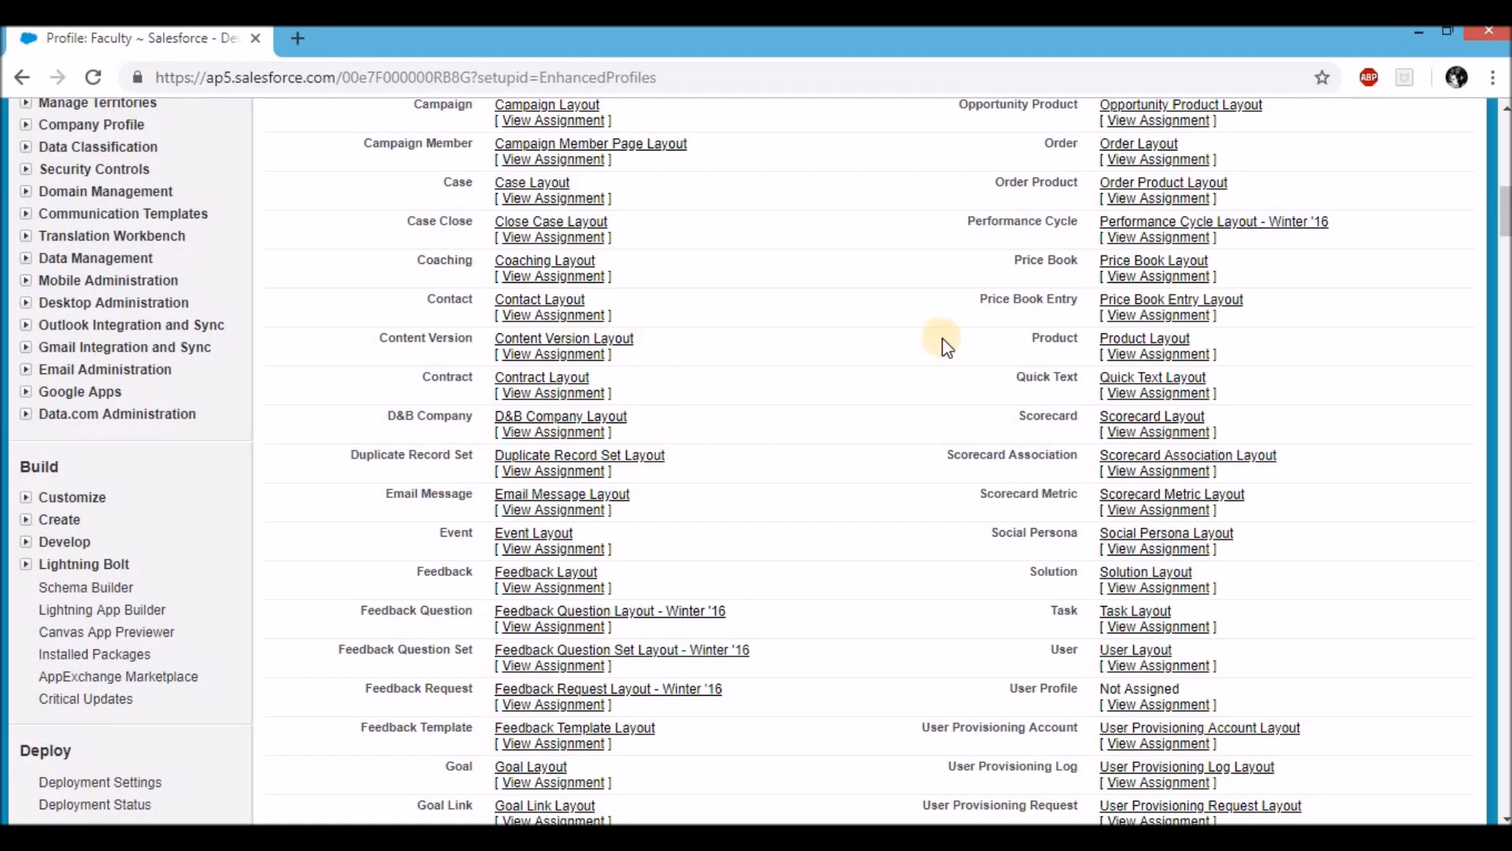
{"action": "scroll", "coordinate": [945, 347], "scroll_direction": "down", "scroll_amount": 8}
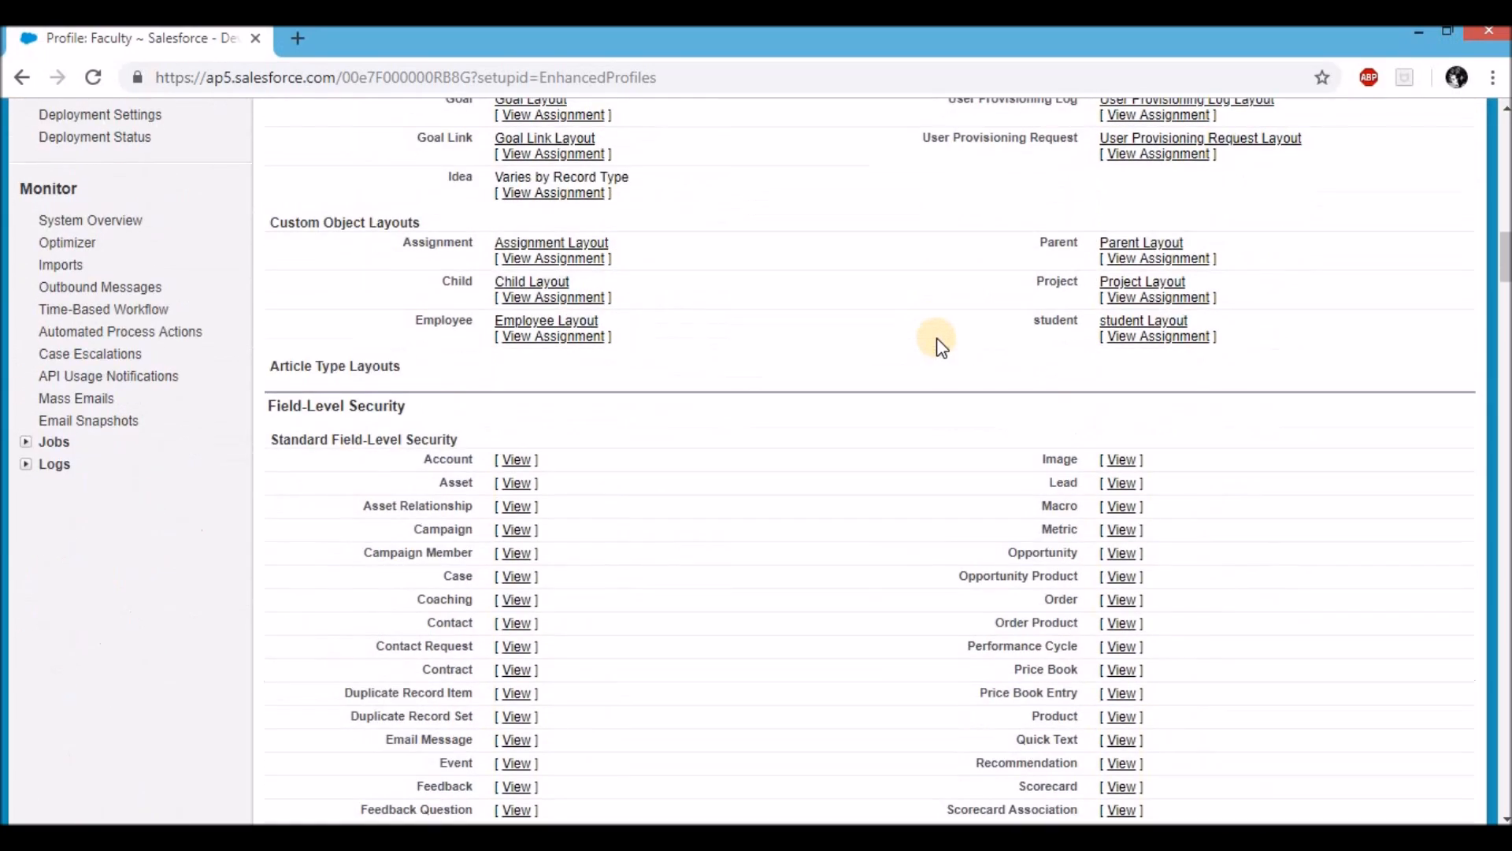
{"action": "scroll", "coordinate": [668, 468], "scroll_direction": "down", "scroll_amount": 4}
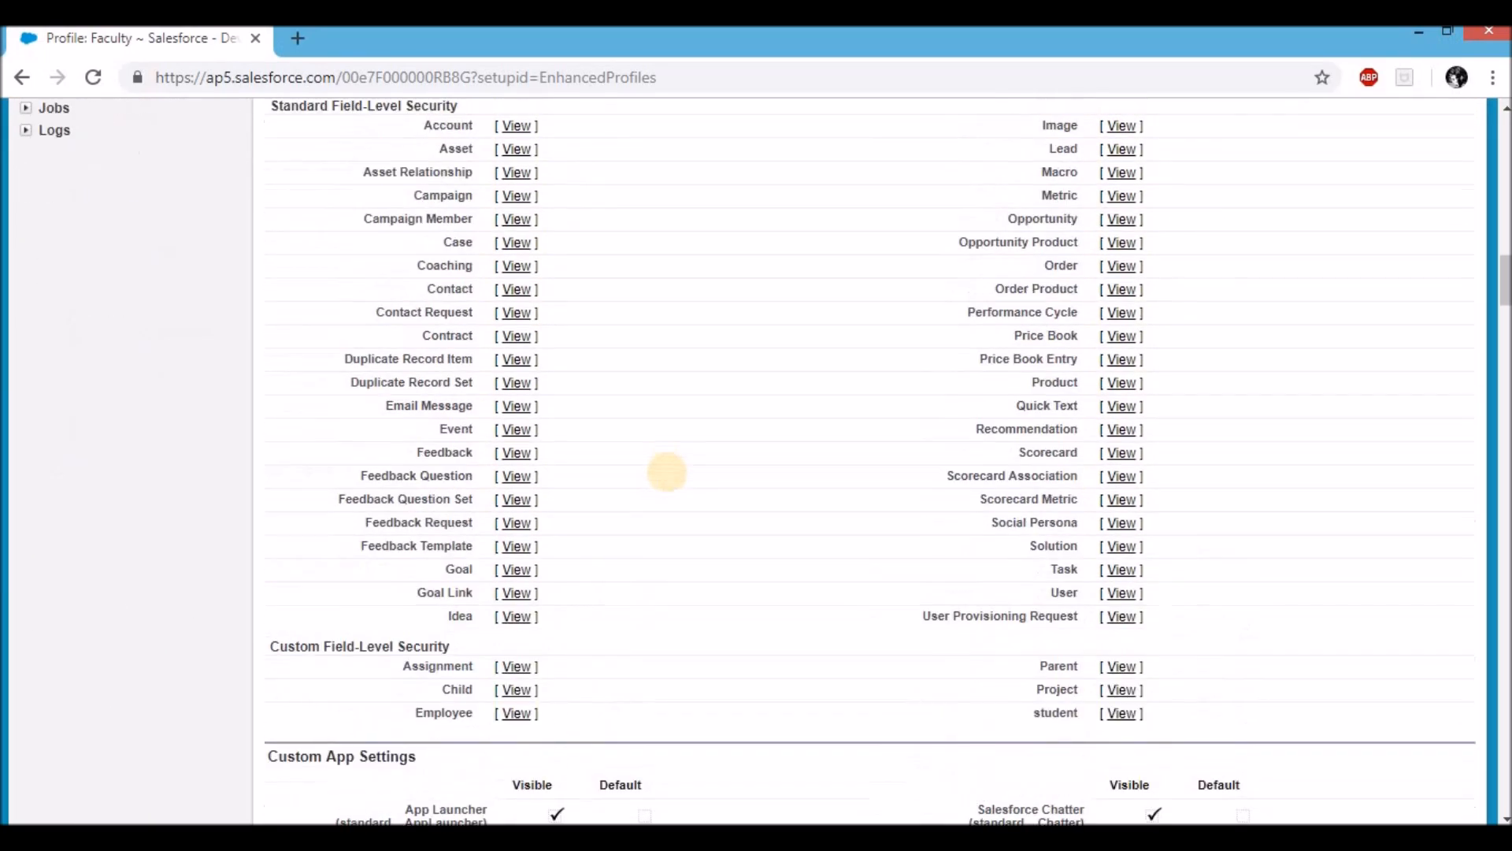
{"action": "scroll", "coordinate": [668, 471], "scroll_direction": "up", "scroll_amount": 20}
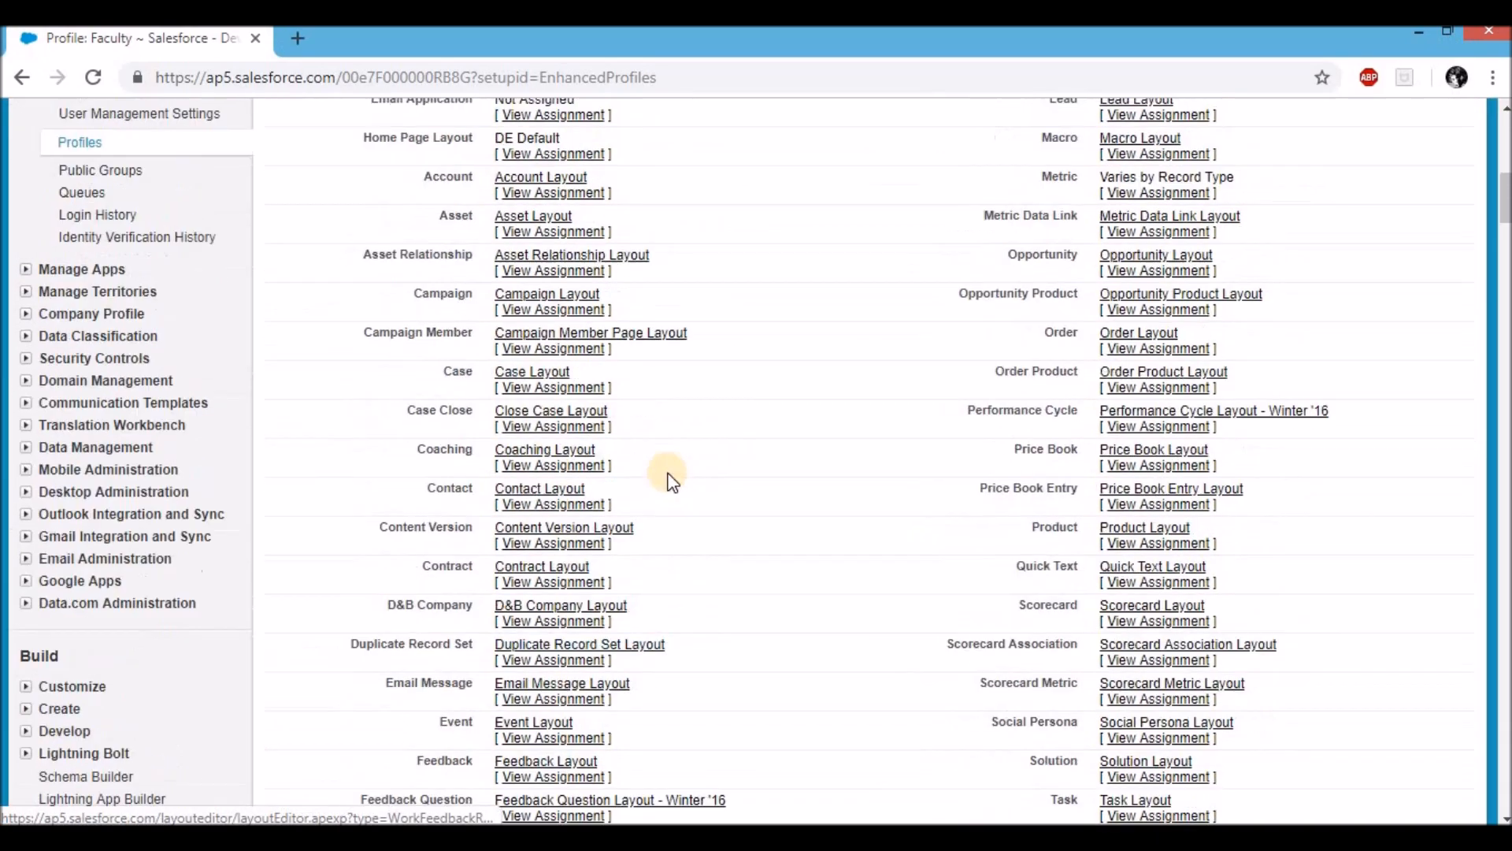
{"action": "scroll", "coordinate": [668, 472], "scroll_direction": "up", "scroll_amount": 10}
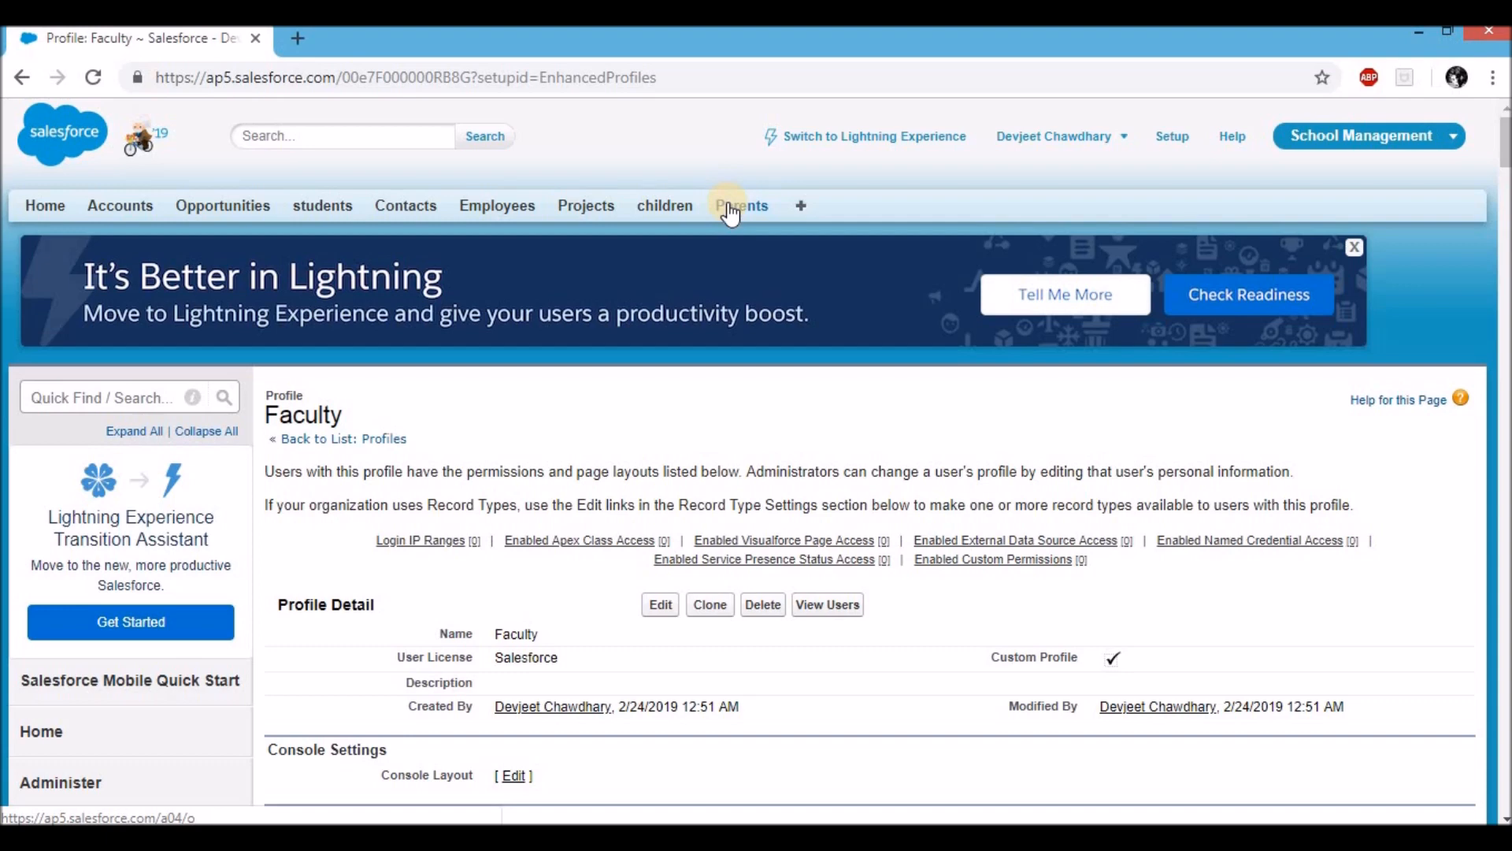
Step: Open the Faculty profile for editing and set the Projects custom tab to Tab Hidden
{"action": "scroll", "coordinate": [727, 204], "scroll_direction": "down", "scroll_amount": 1}
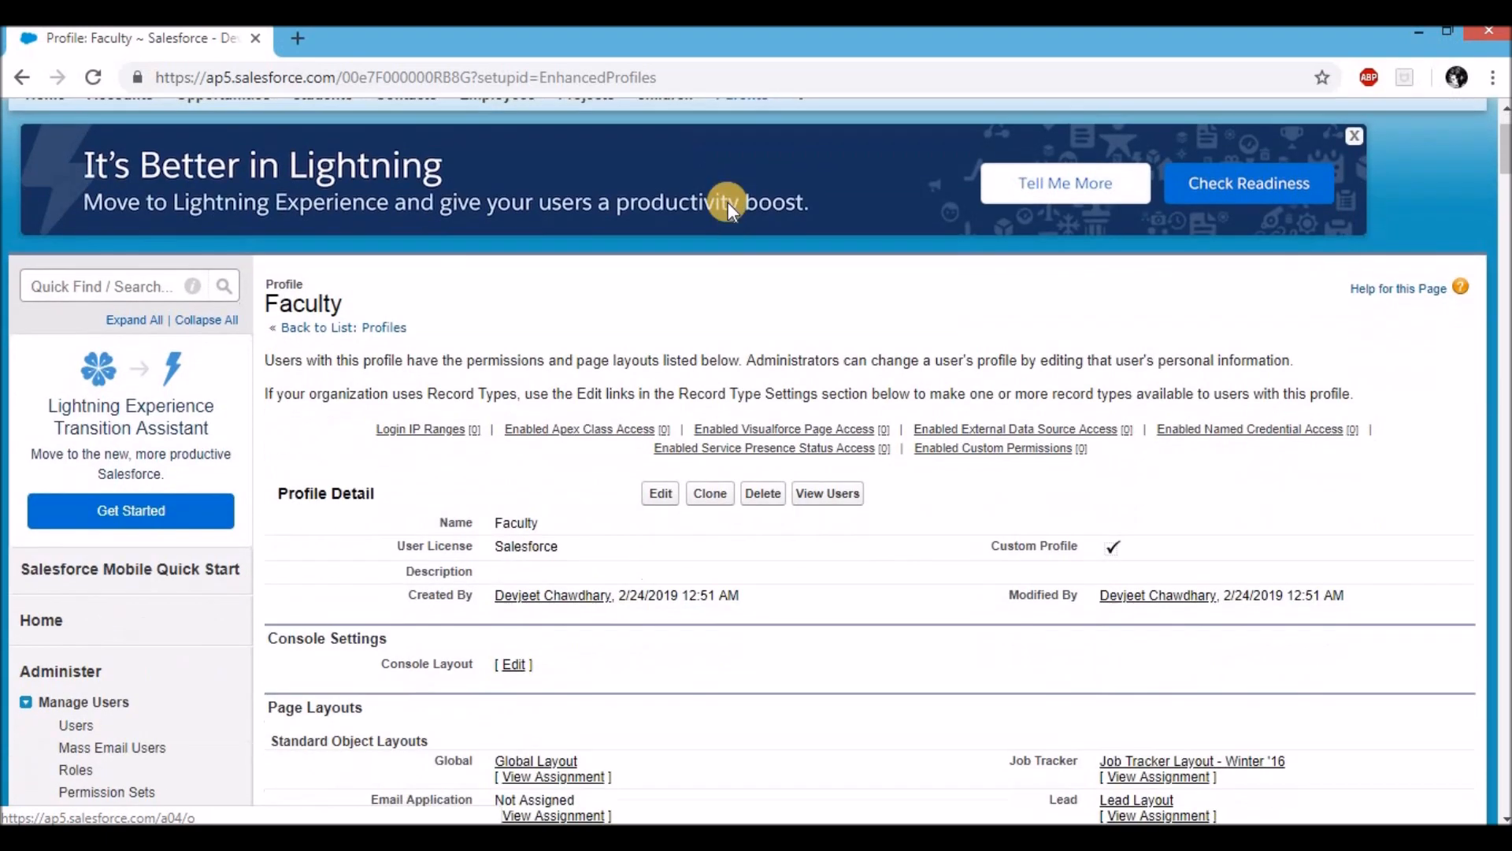
{"action": "left_click", "coordinate": [660, 495]}
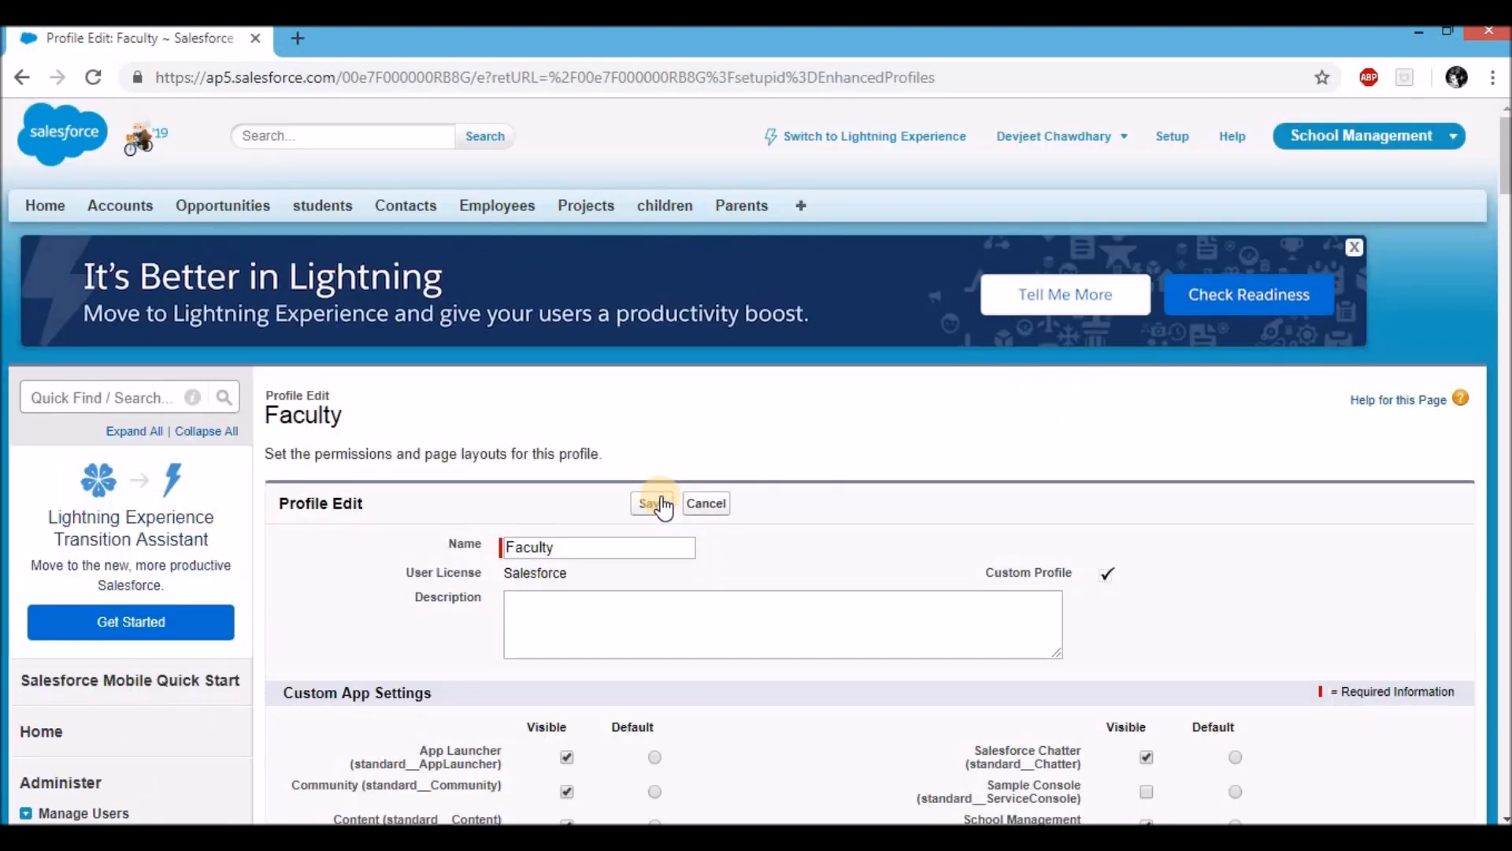
{"action": "scroll", "coordinate": [660, 509], "scroll_direction": "down", "scroll_amount": 3}
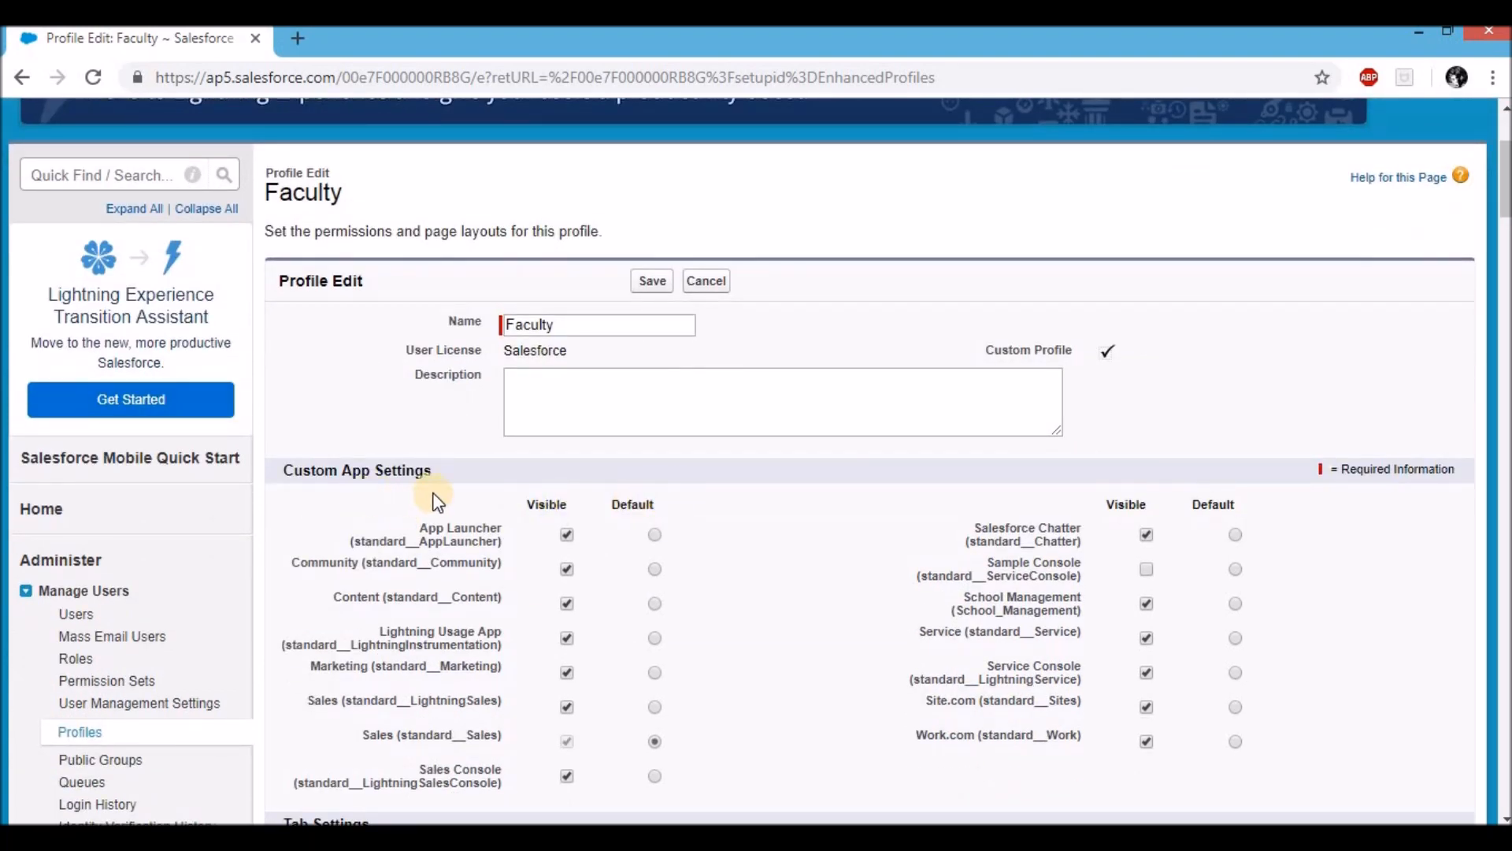
{"action": "scroll", "coordinate": [436, 501], "scroll_direction": "down", "scroll_amount": 2}
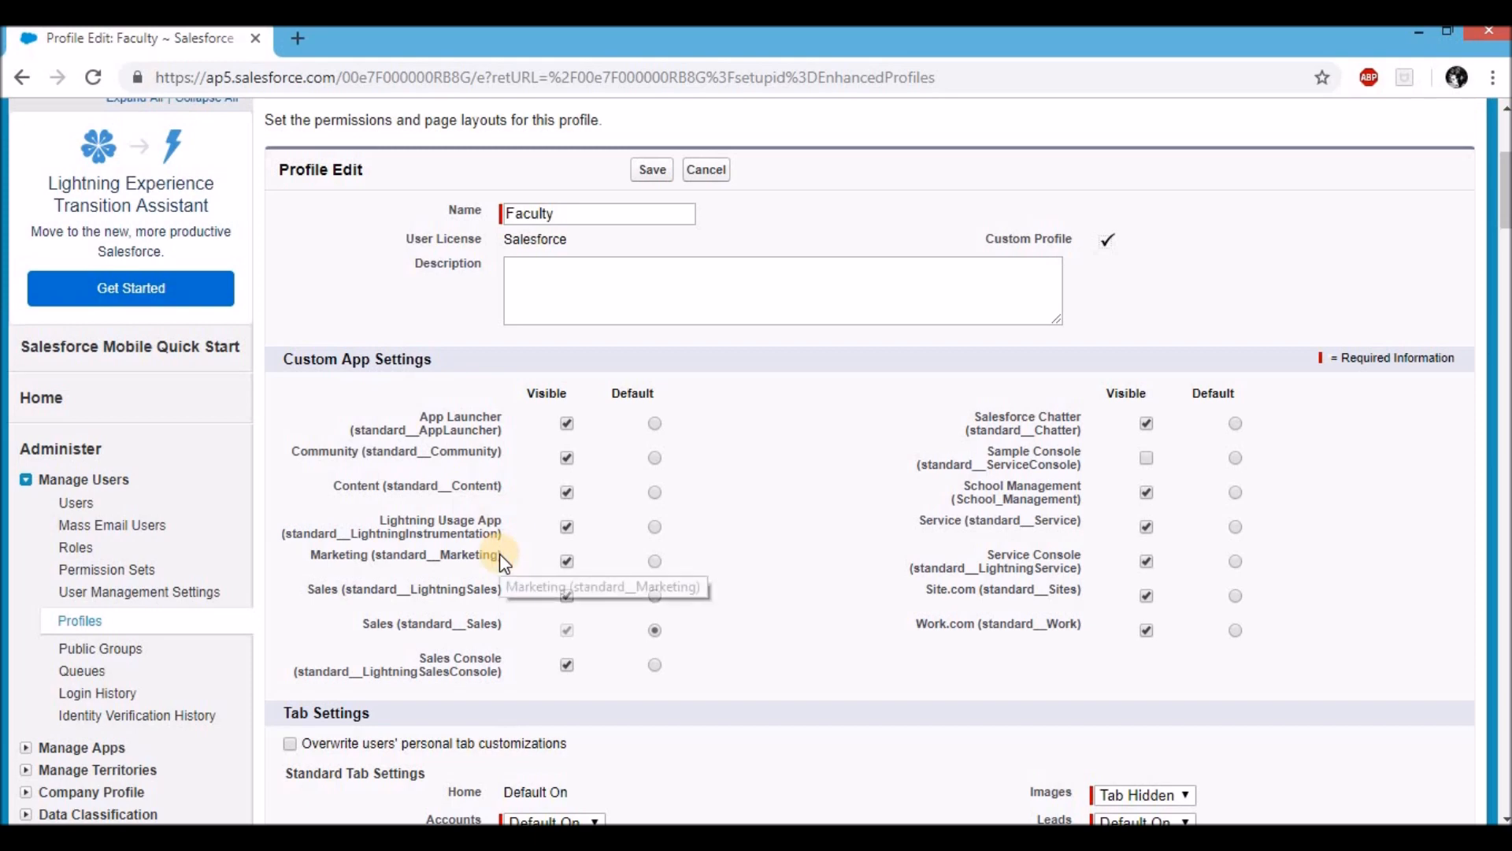
{"action": "scroll", "coordinate": [500, 555], "scroll_direction": "down", "scroll_amount": 3}
{"action": "scroll", "coordinate": [499, 553], "scroll_direction": "down", "scroll_amount": 1}
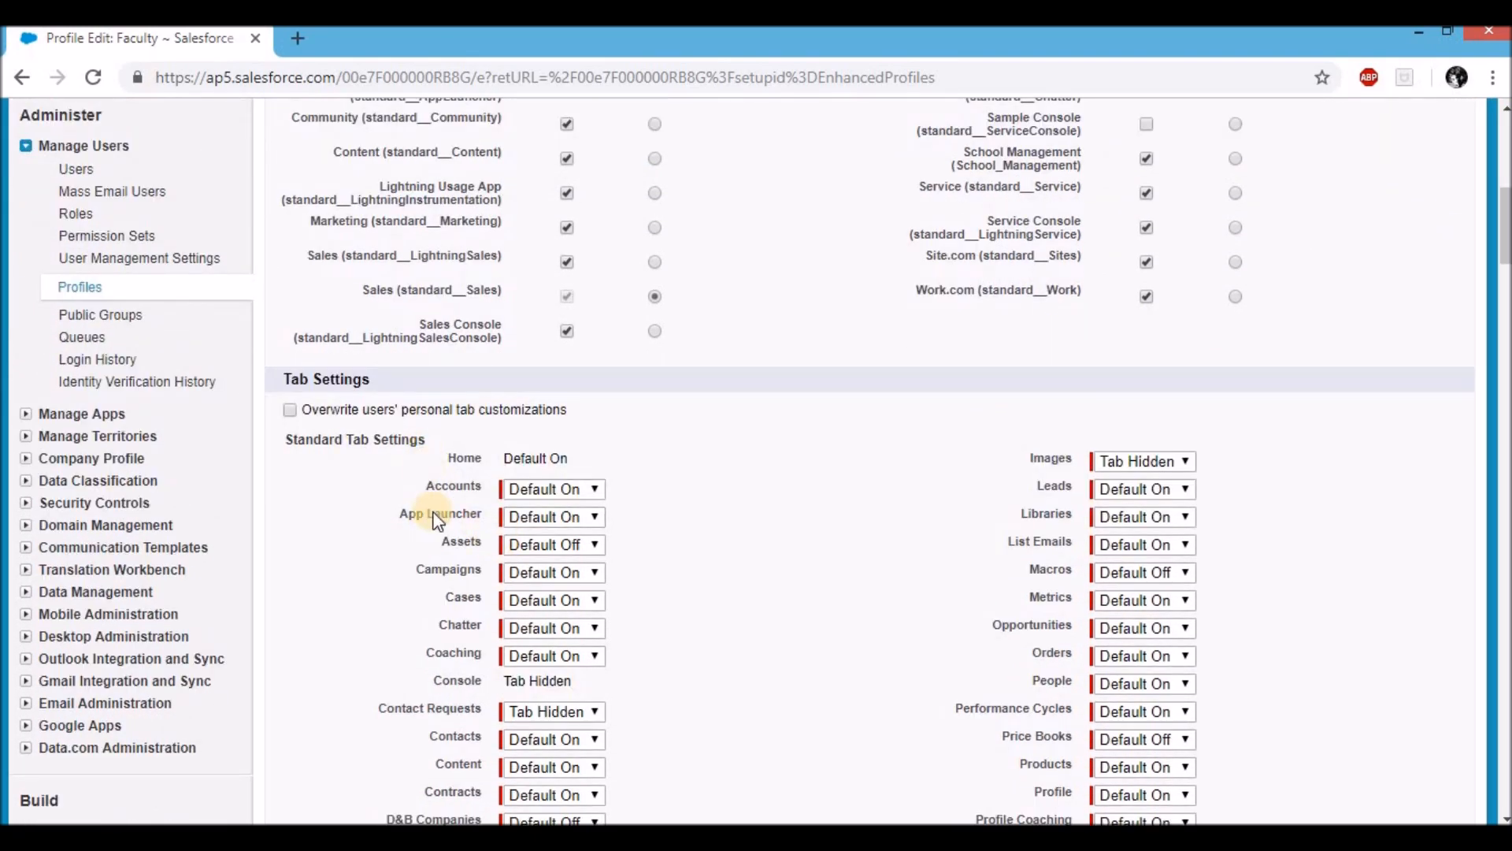
{"action": "scroll", "coordinate": [420, 508], "scroll_direction": "up", "scroll_amount": 7}
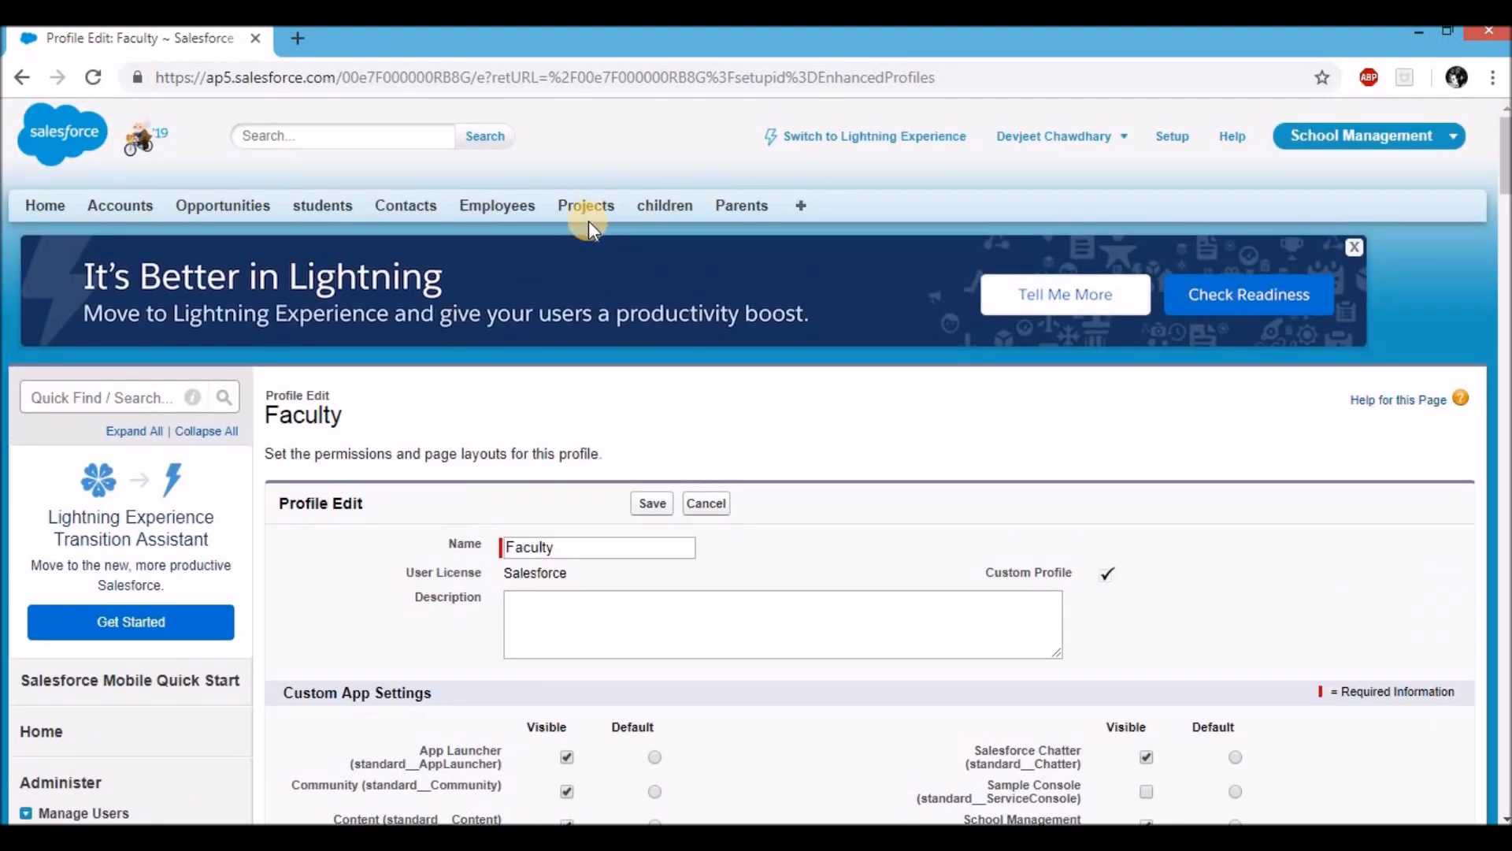
{"action": "scroll", "coordinate": [588, 220], "scroll_direction": "down", "scroll_amount": 10}
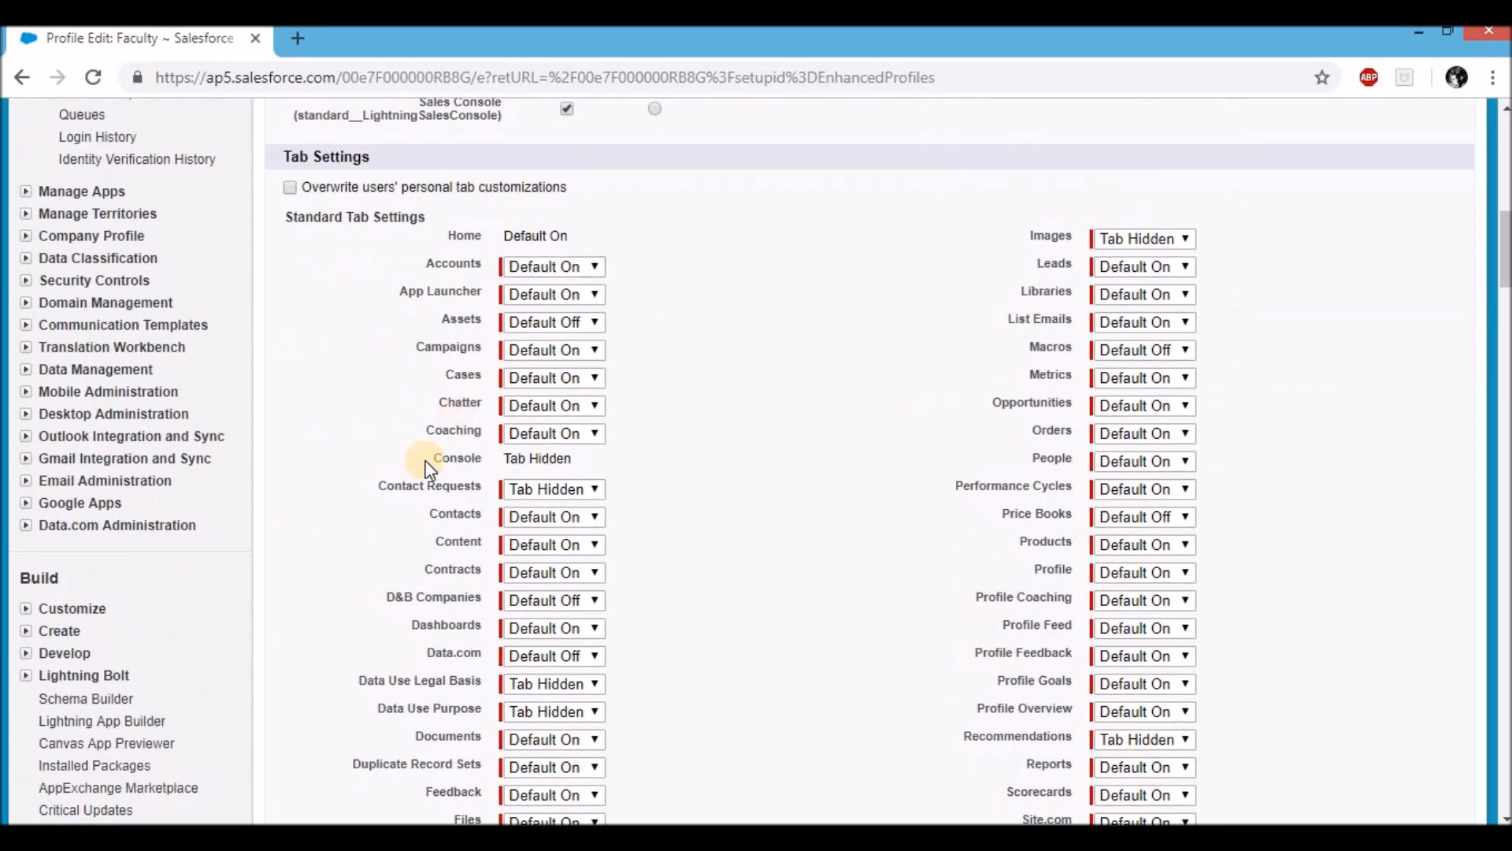
{"action": "scroll", "coordinate": [426, 469], "scroll_direction": "down", "scroll_amount": 8}
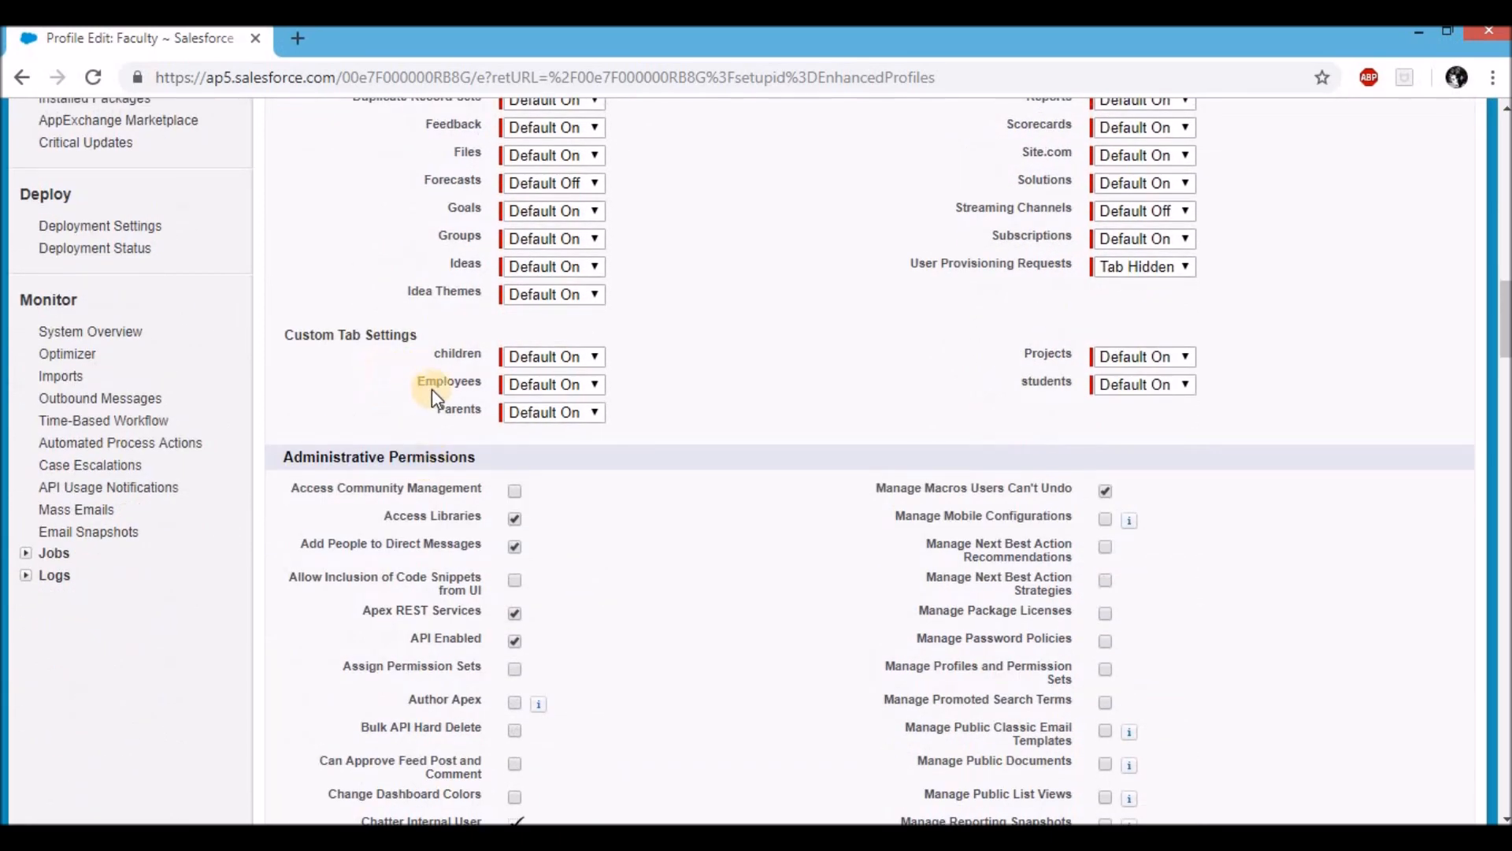
{"action": "left_click", "coordinate": [1158, 356]}
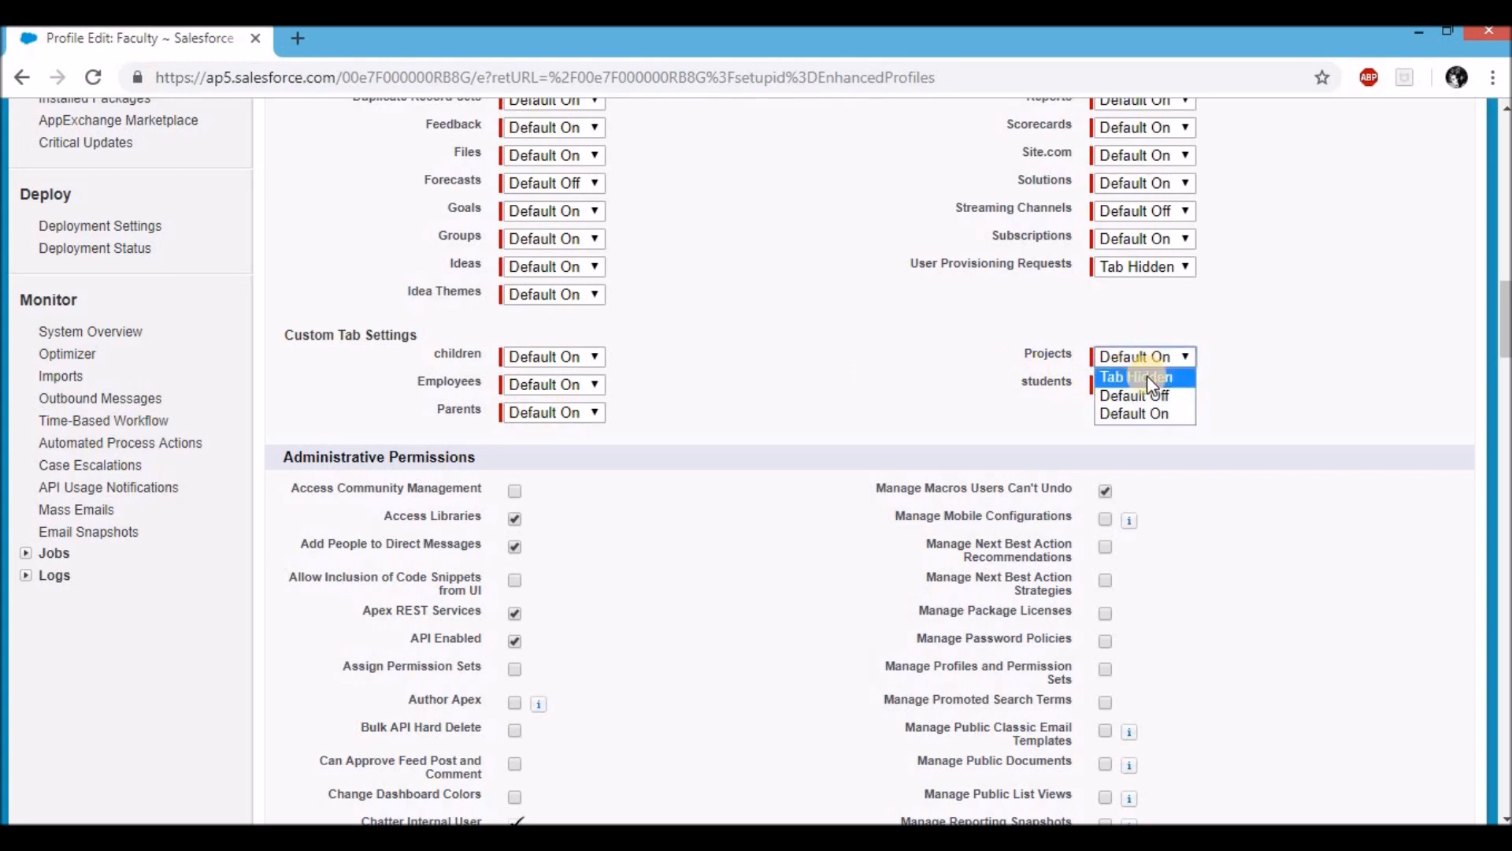
{"action": "left_click", "coordinate": [1146, 375]}
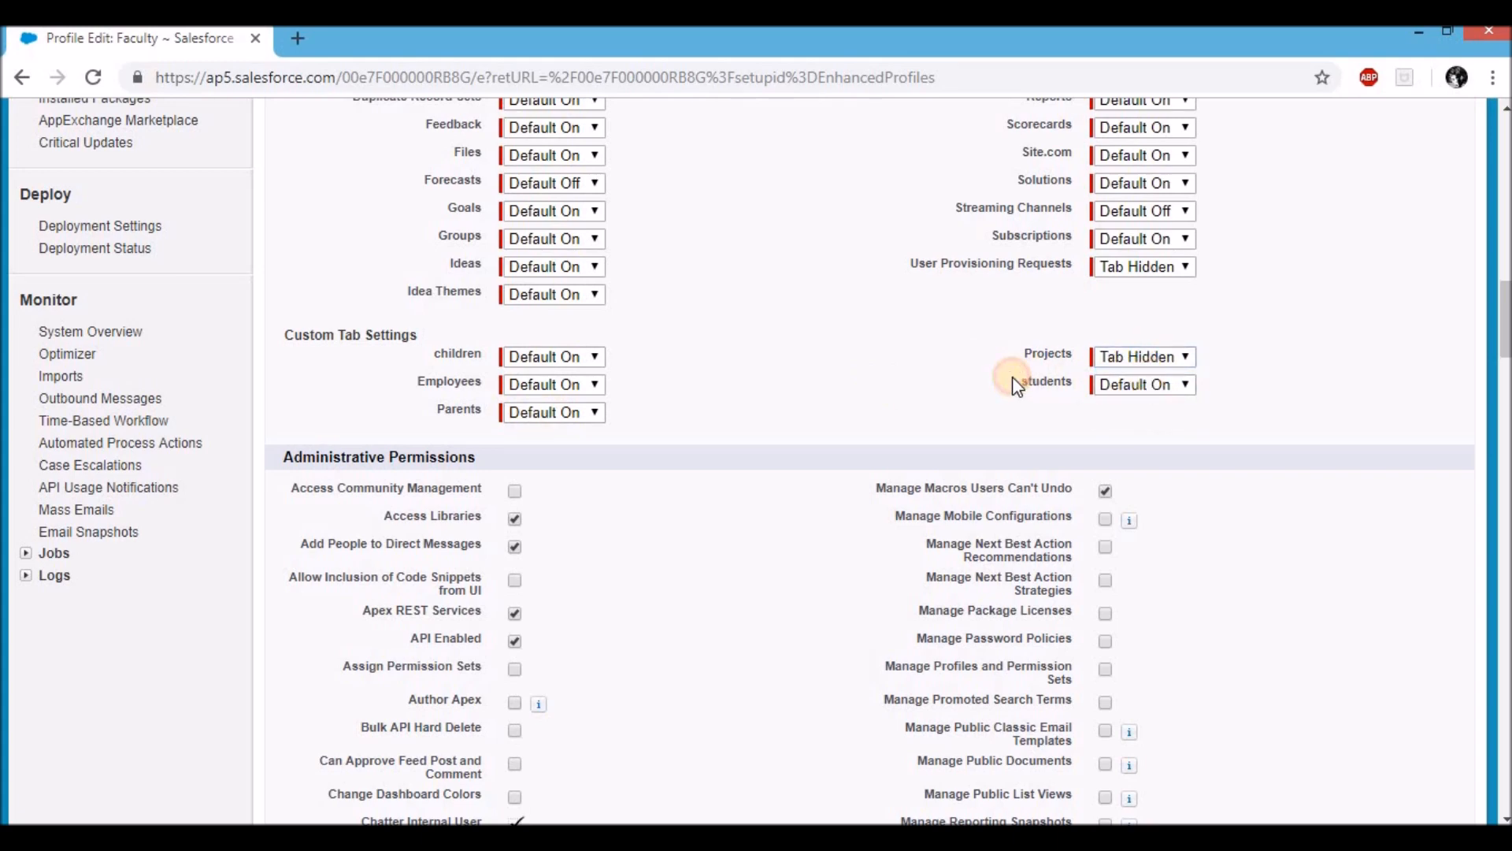
Step: Examine the Faculty profile's administrative, general user and standard object permissions down to the custom object permissions
{"action": "scroll", "coordinate": [709, 358], "scroll_direction": "down", "scroll_amount": 1}
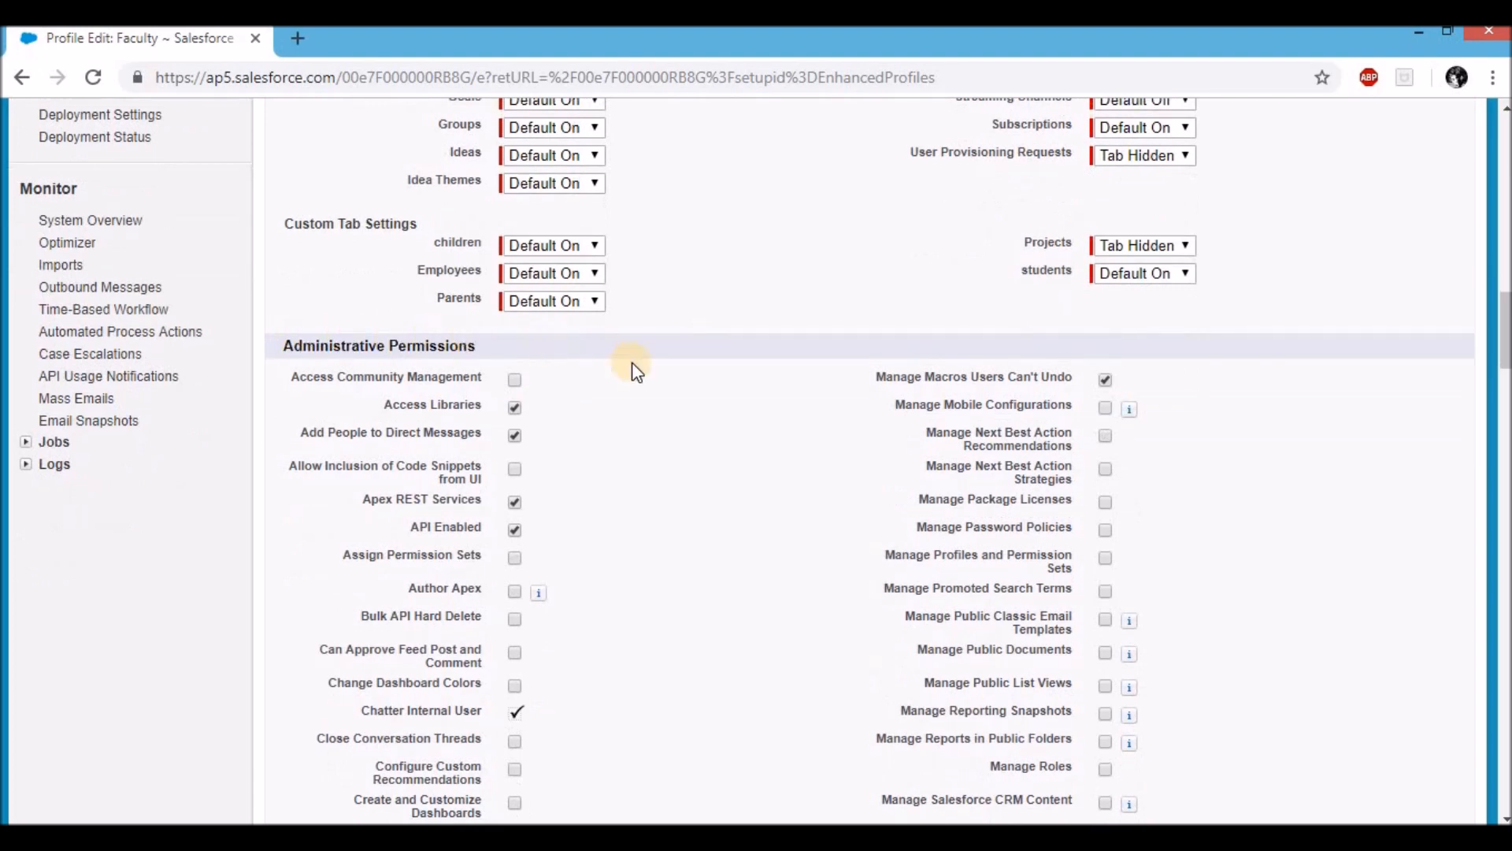
{"action": "scroll", "coordinate": [634, 367], "scroll_direction": "down", "scroll_amount": 1}
{"action": "scroll", "coordinate": [637, 370], "scroll_direction": "down", "scroll_amount": 15}
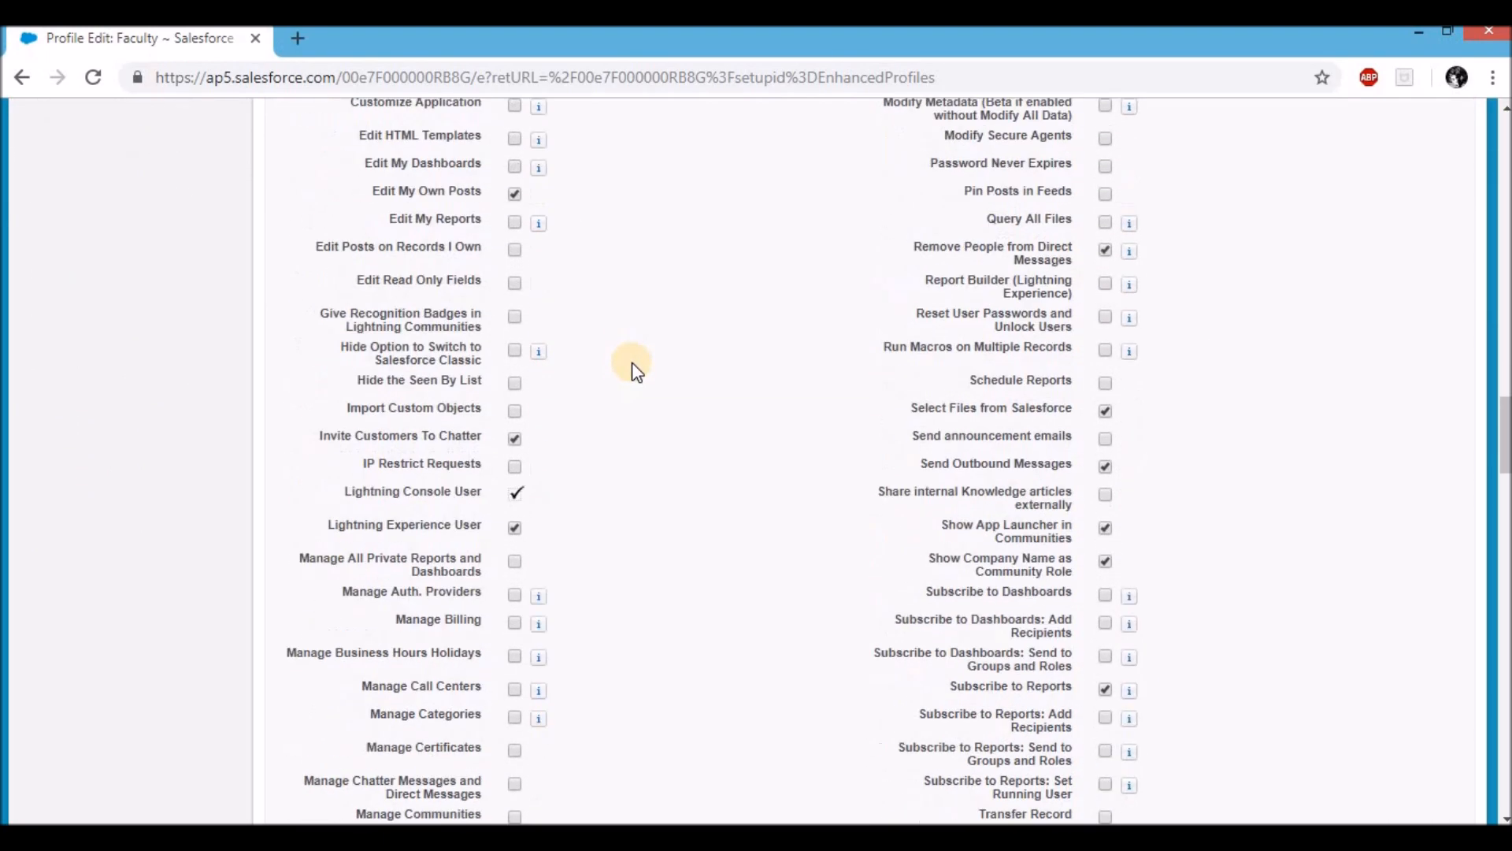
{"action": "scroll", "coordinate": [636, 370], "scroll_direction": "down", "scroll_amount": 10}
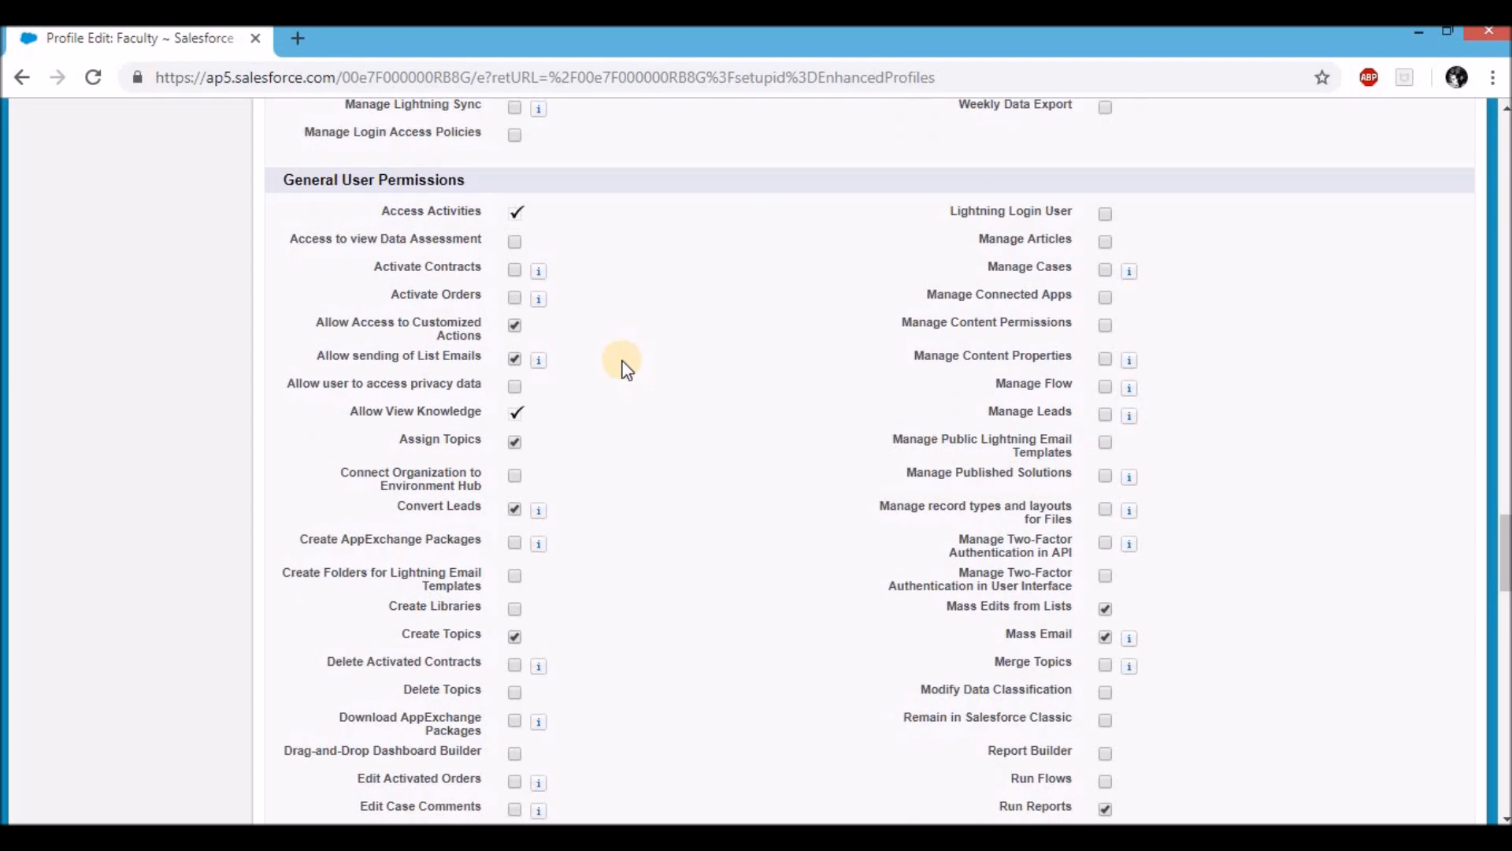
{"action": "scroll", "coordinate": [623, 366], "scroll_direction": "down", "scroll_amount": 1}
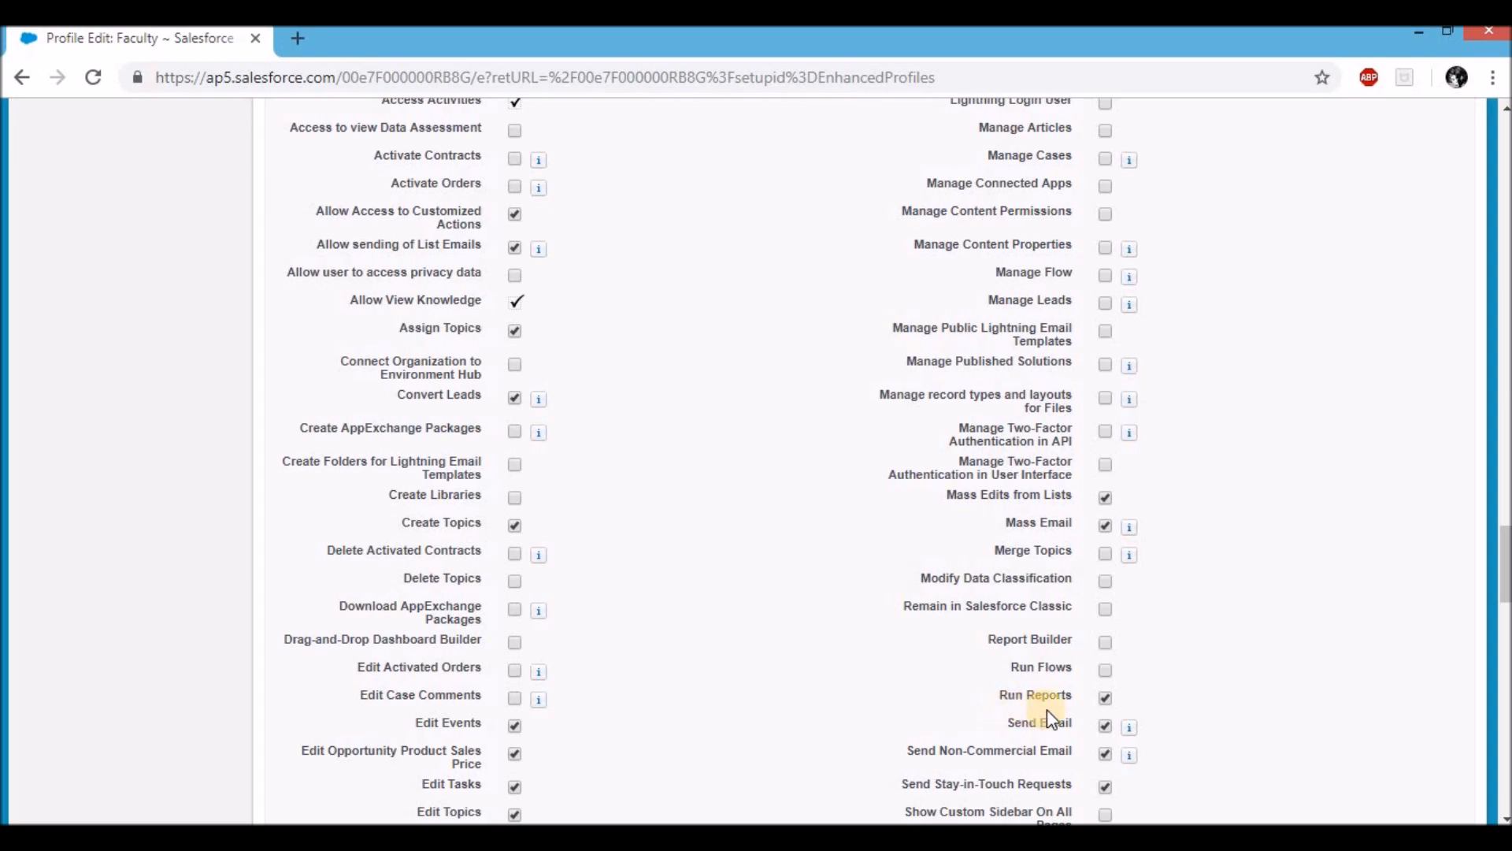
{"action": "scroll", "coordinate": [870, 653], "scroll_direction": "down", "scroll_amount": 6}
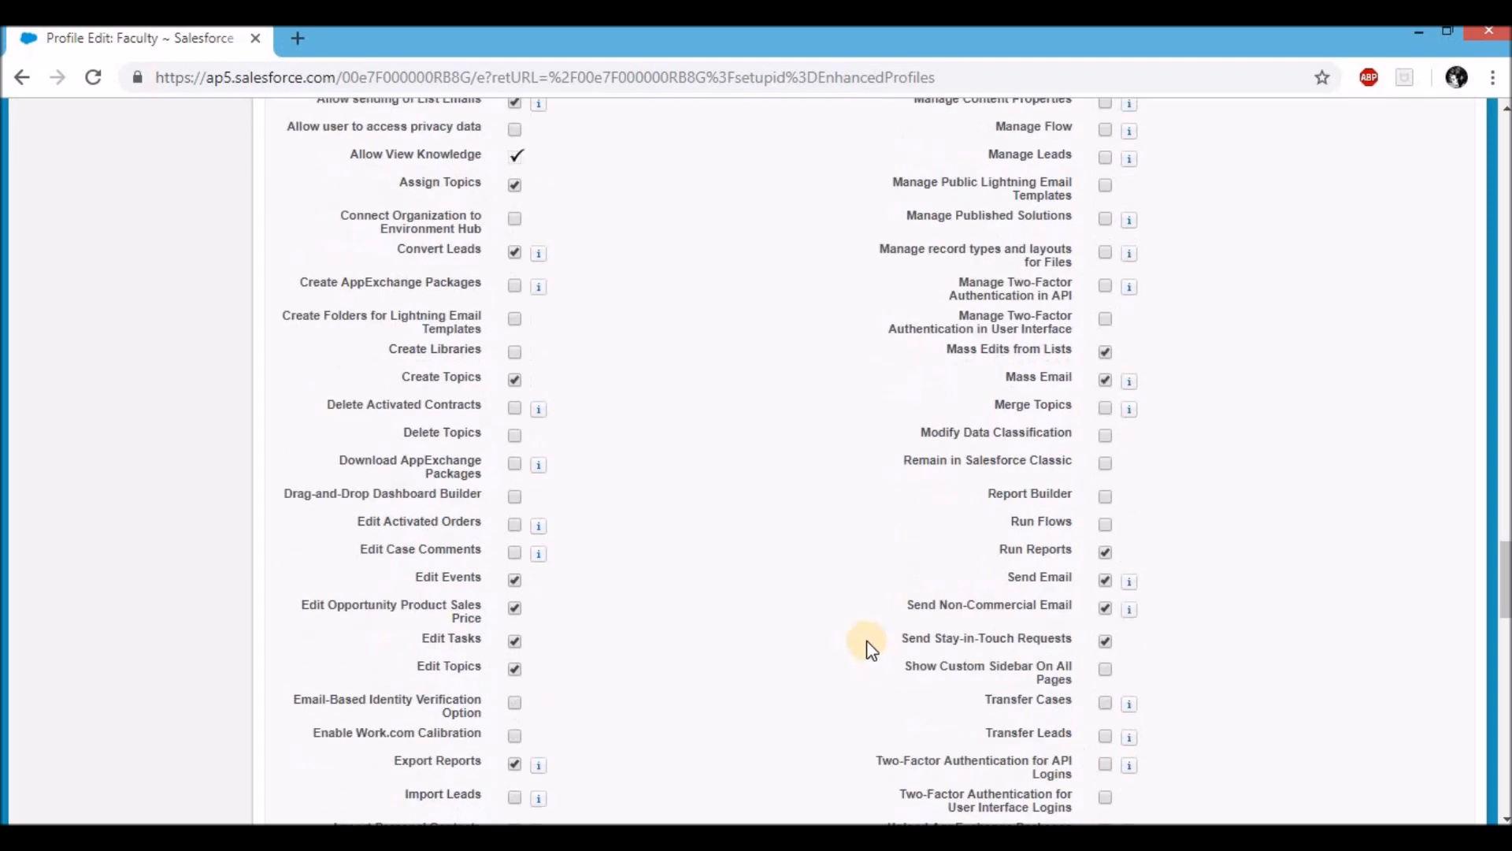
{"action": "scroll", "coordinate": [870, 650], "scroll_direction": "down", "scroll_amount": 1}
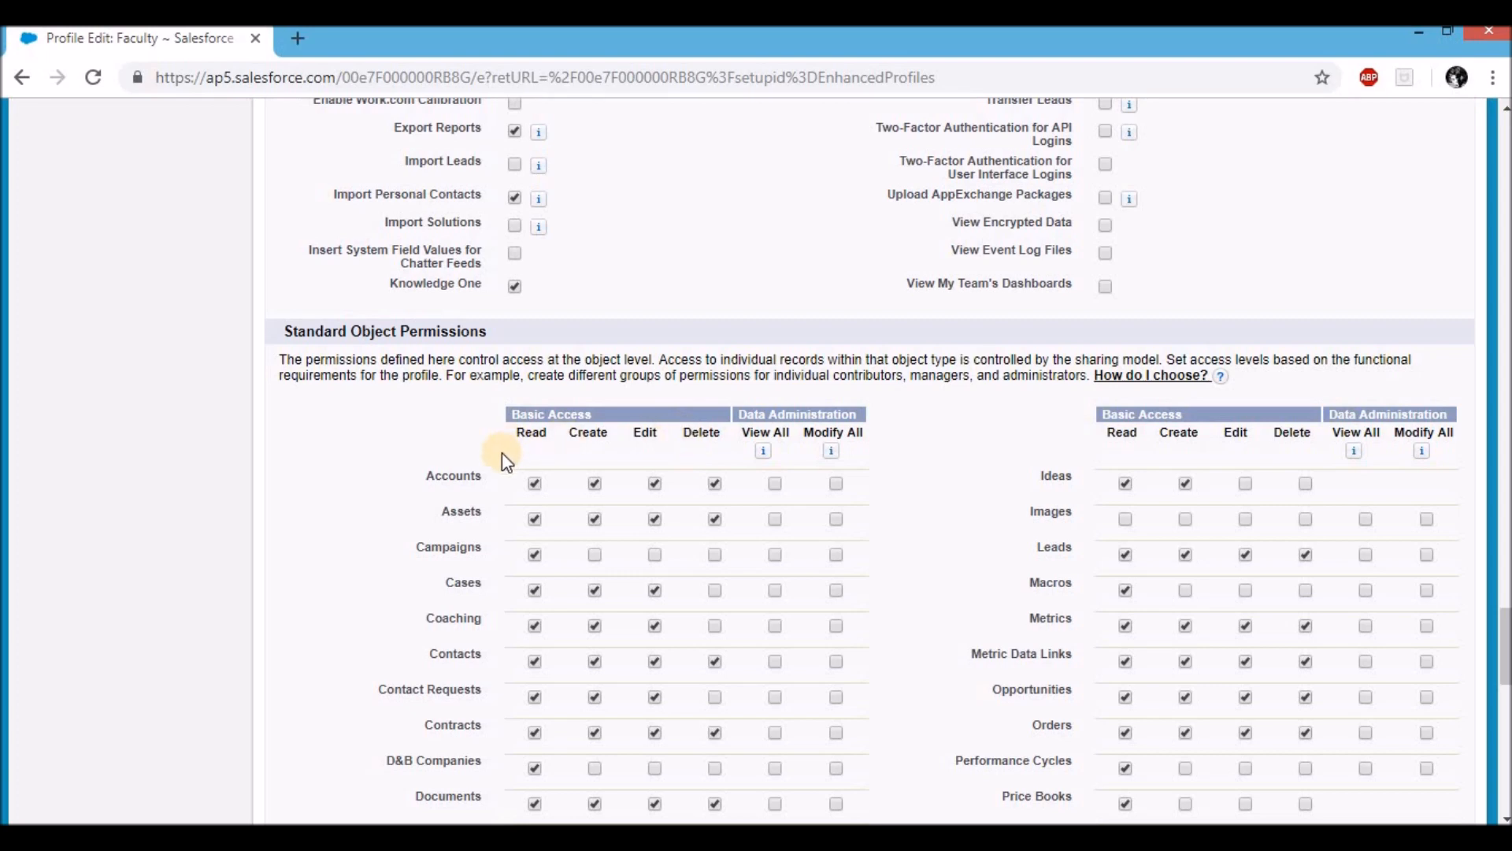
{"action": "scroll", "coordinate": [502, 452], "scroll_direction": "down", "scroll_amount": 1}
{"action": "scroll", "coordinate": [496, 460], "scroll_direction": "down", "scroll_amount": 2}
{"action": "scroll", "coordinate": [483, 452], "scroll_direction": "down", "scroll_amount": 3}
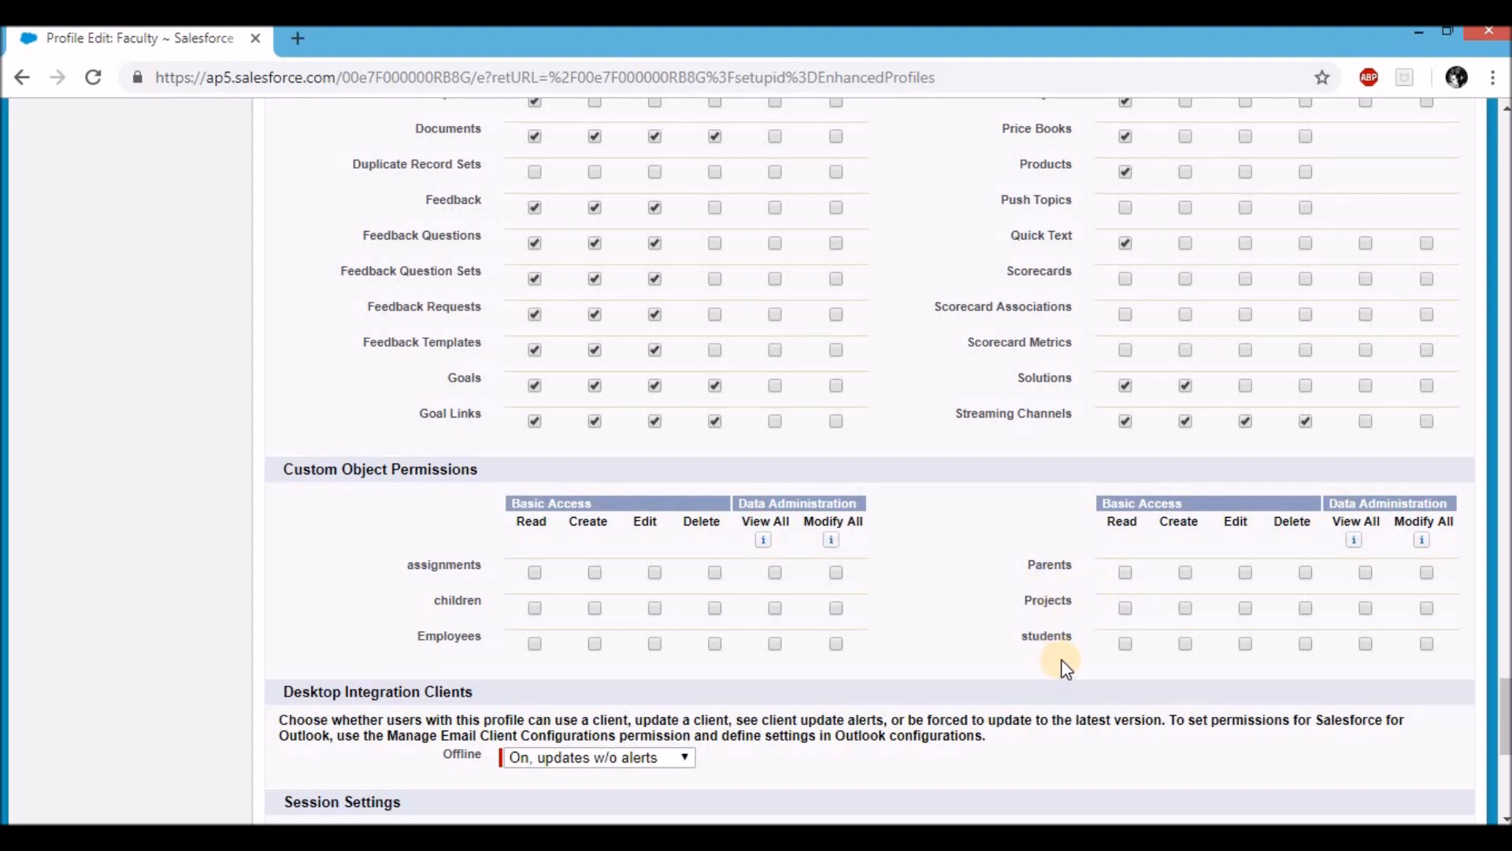
Step: Grant custom object permissions: Read, Create and Edit on students; Read, Create, Edit and Delete on Parents; and Read on Employees
{"action": "left_click", "coordinate": [1126, 643]}
{"action": "left_click", "coordinate": [1185, 644]}
{"action": "left_click", "coordinate": [1244, 647]}
{"action": "left_click", "coordinate": [1127, 572]}
{"action": "left_click", "coordinate": [1246, 573]}
{"action": "left_click", "coordinate": [1306, 574]}
Step: Set the profile's user passwords to Never expires in the password policies and save the profile
{"action": "scroll", "coordinate": [1032, 654], "scroll_direction": "down", "scroll_amount": 3}
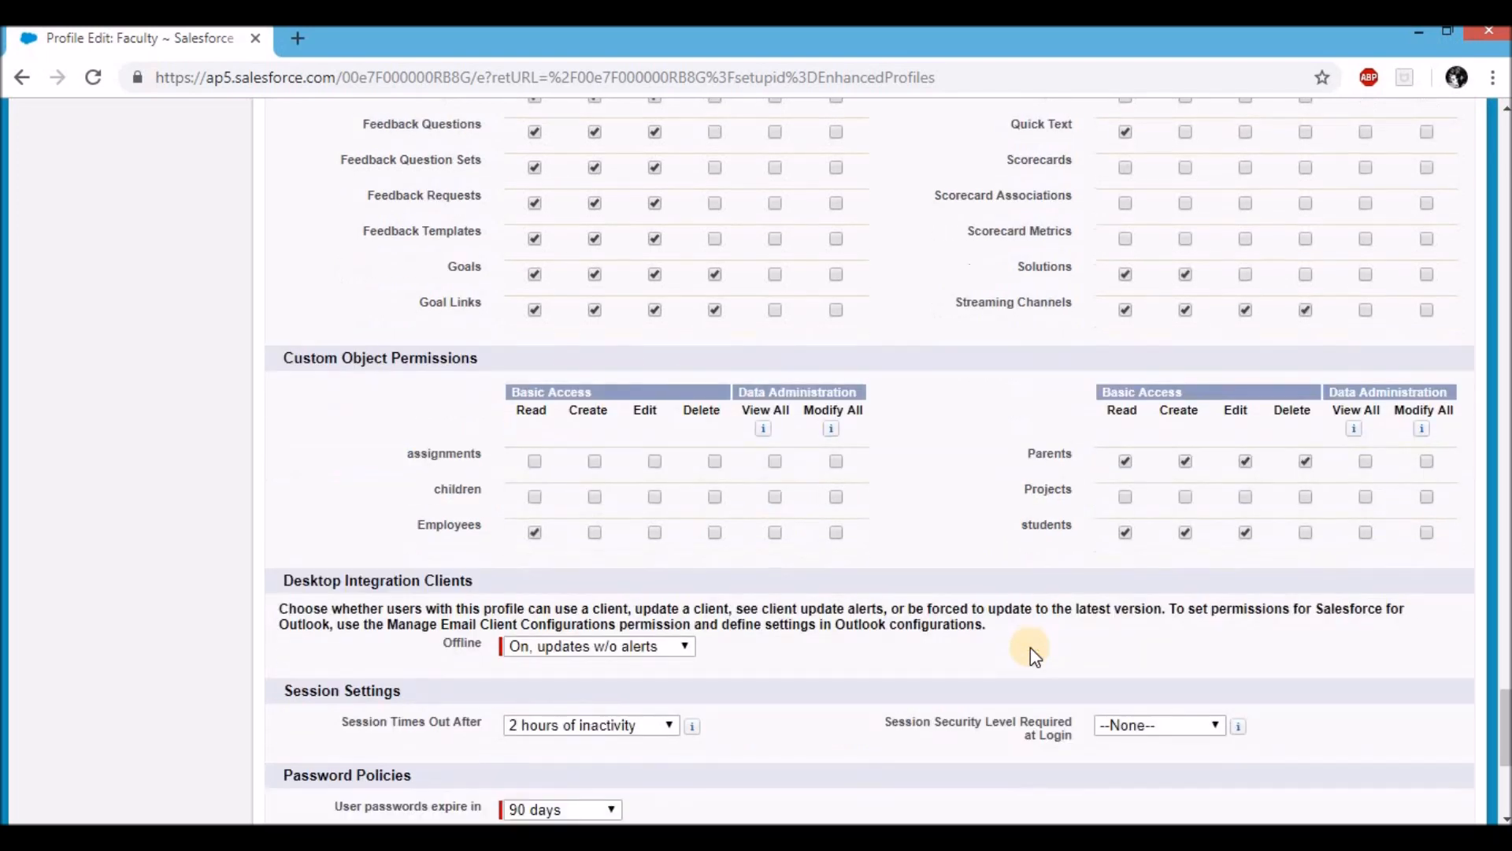
{"action": "scroll", "coordinate": [1030, 647], "scroll_direction": "down", "scroll_amount": 3}
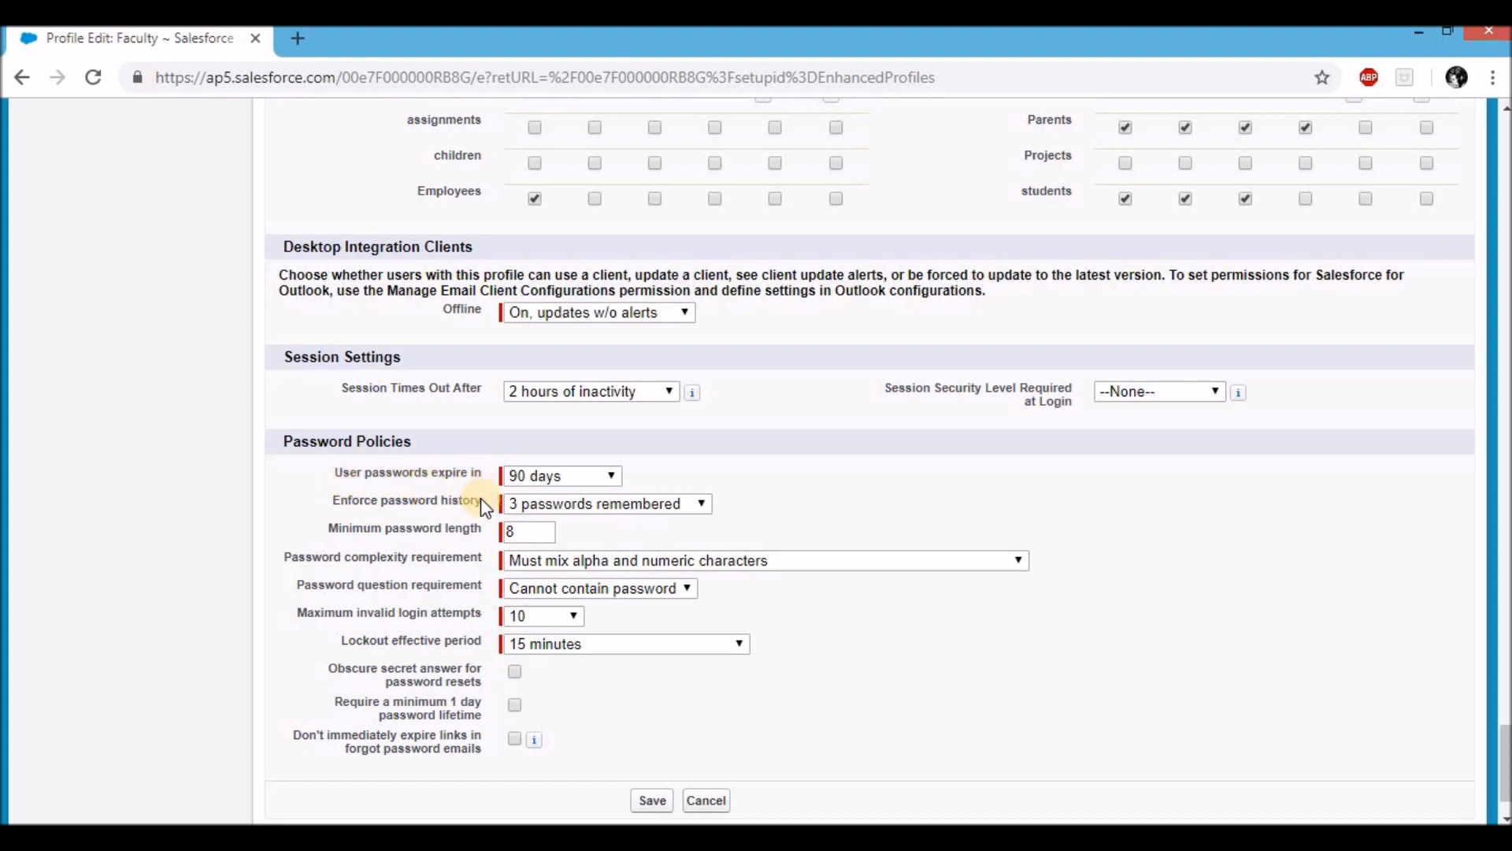
{"action": "left_click", "coordinate": [524, 476]}
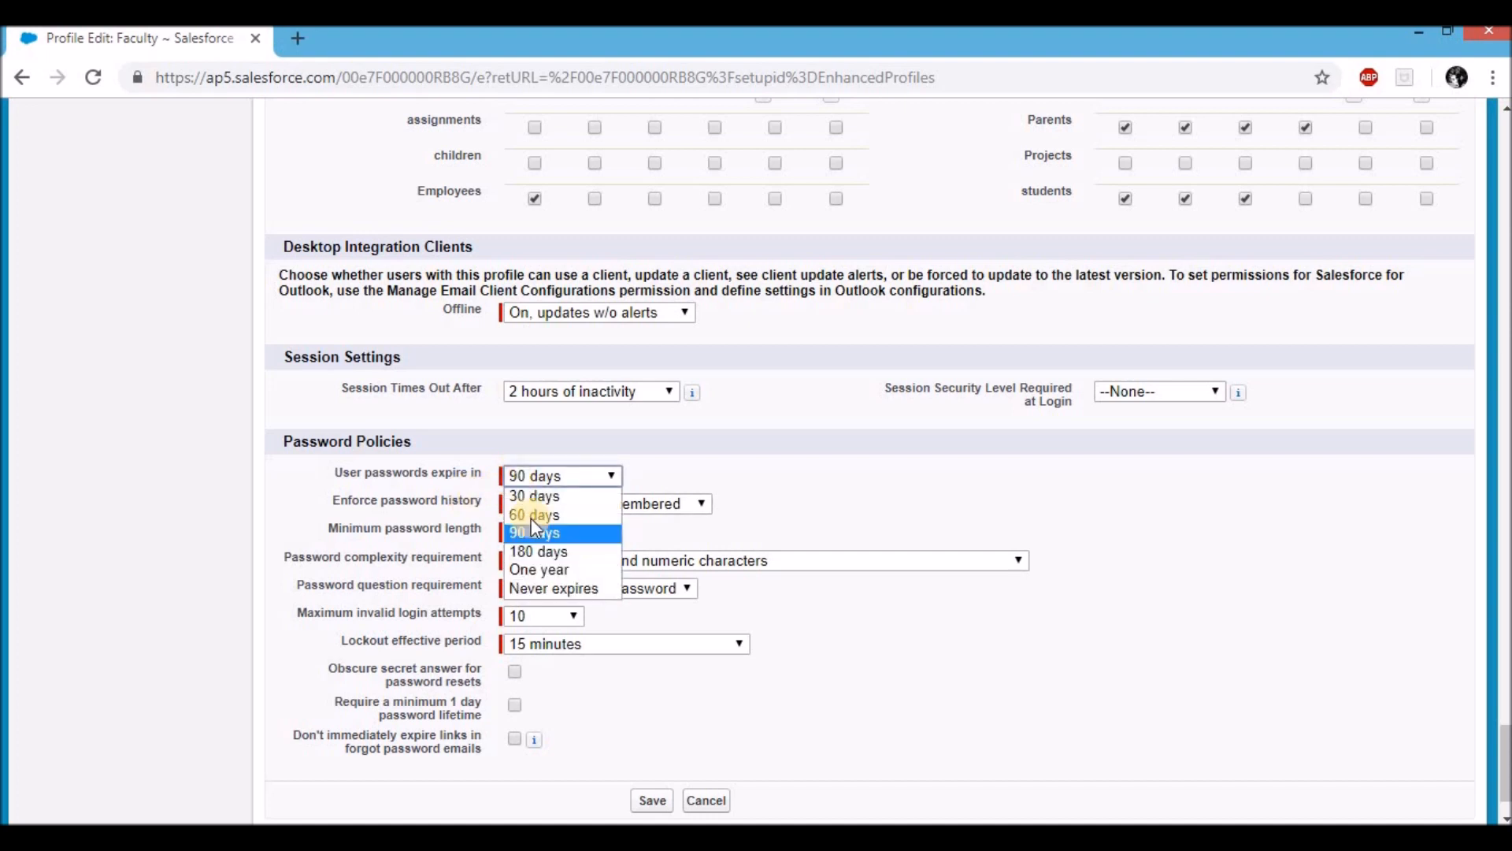
{"action": "left_click", "coordinate": [561, 589]}
{"action": "left_click", "coordinate": [731, 490]}
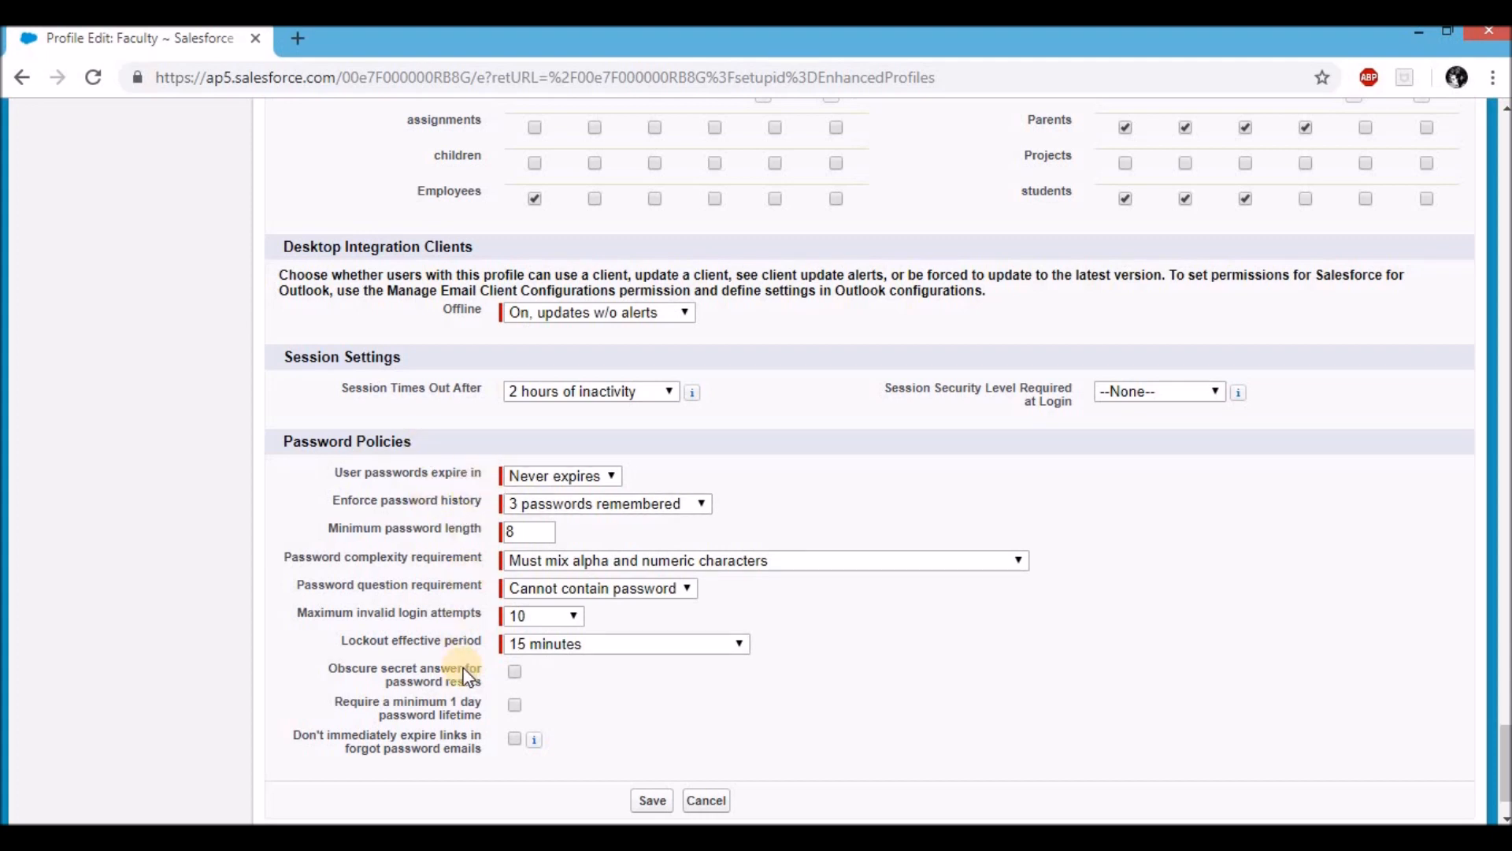
{"action": "scroll", "coordinate": [471, 675], "scroll_direction": "down", "scroll_amount": 1}
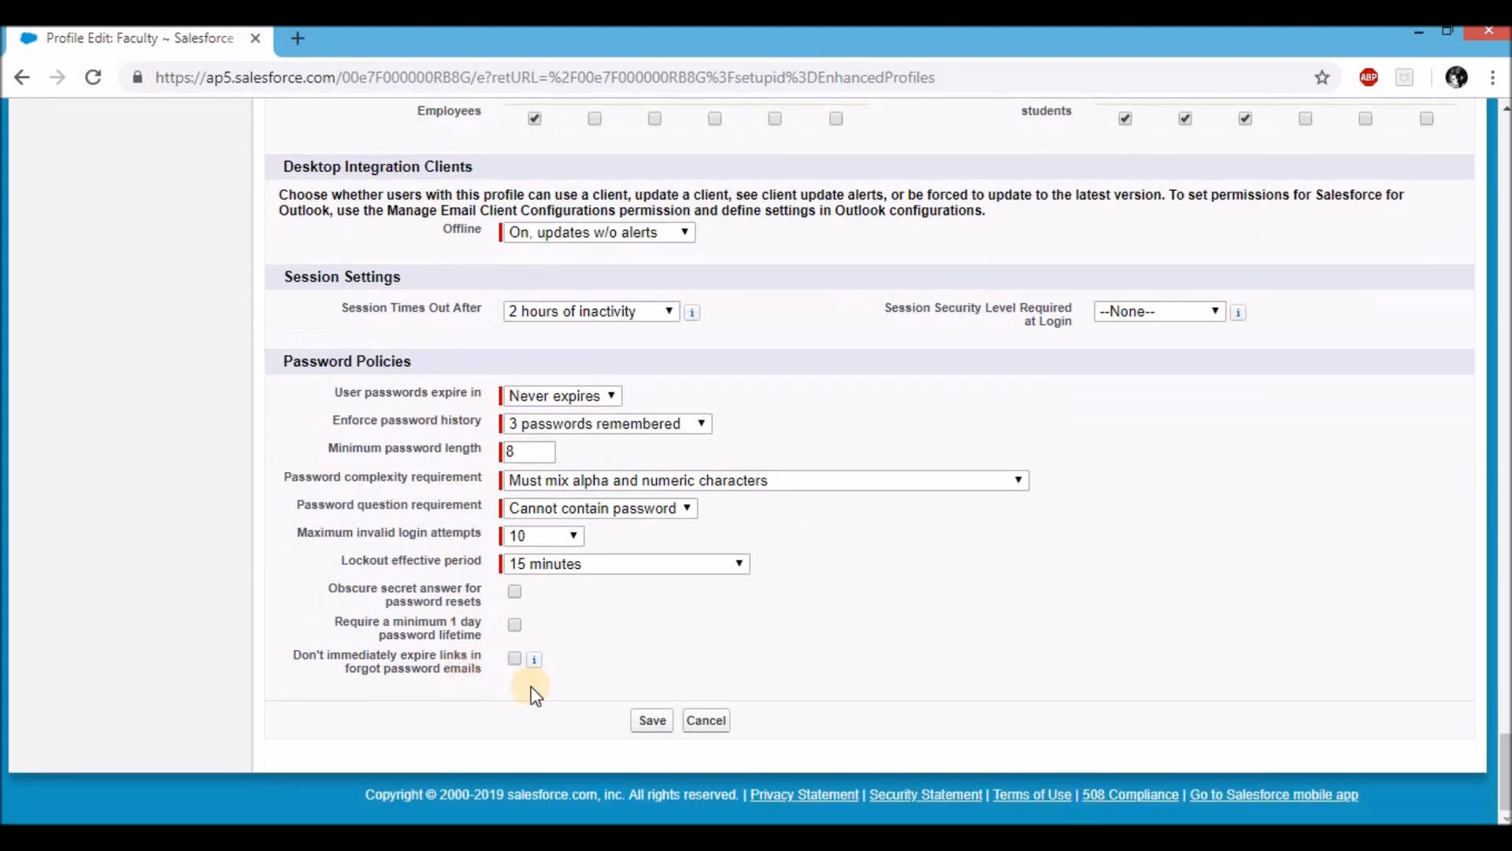
{"action": "left_click", "coordinate": [642, 721]}
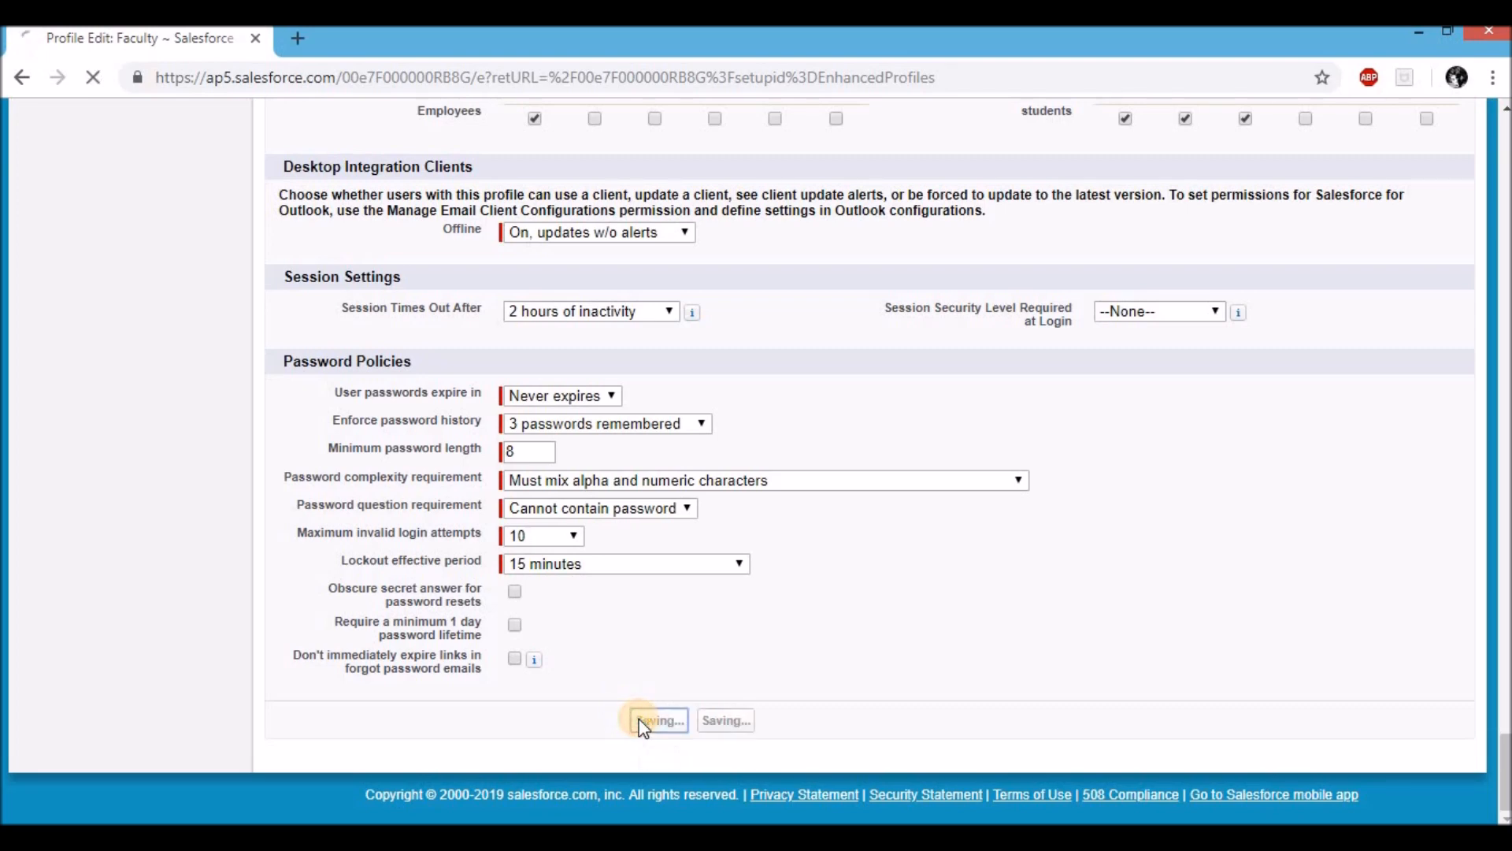
Step: Review the saved Faculty profile's page layouts and standard tab settings
{"action": "scroll", "coordinate": [639, 723], "scroll_direction": "down", "scroll_amount": 3}
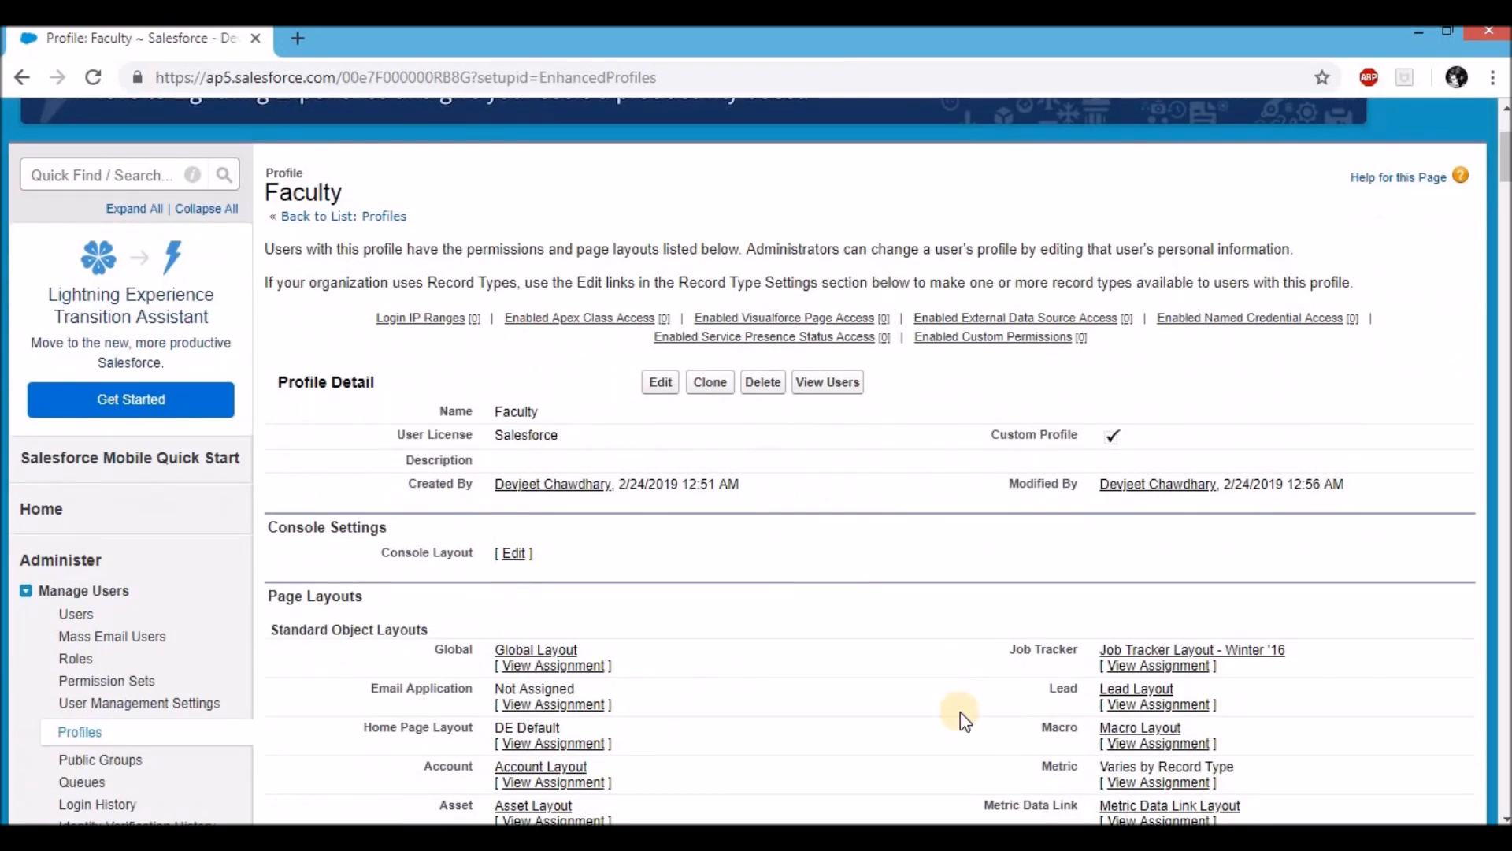
{"action": "scroll", "coordinate": [961, 712], "scroll_direction": "down", "scroll_amount": 10}
{"action": "scroll", "coordinate": [712, 621], "scroll_direction": "down", "scroll_amount": 20}
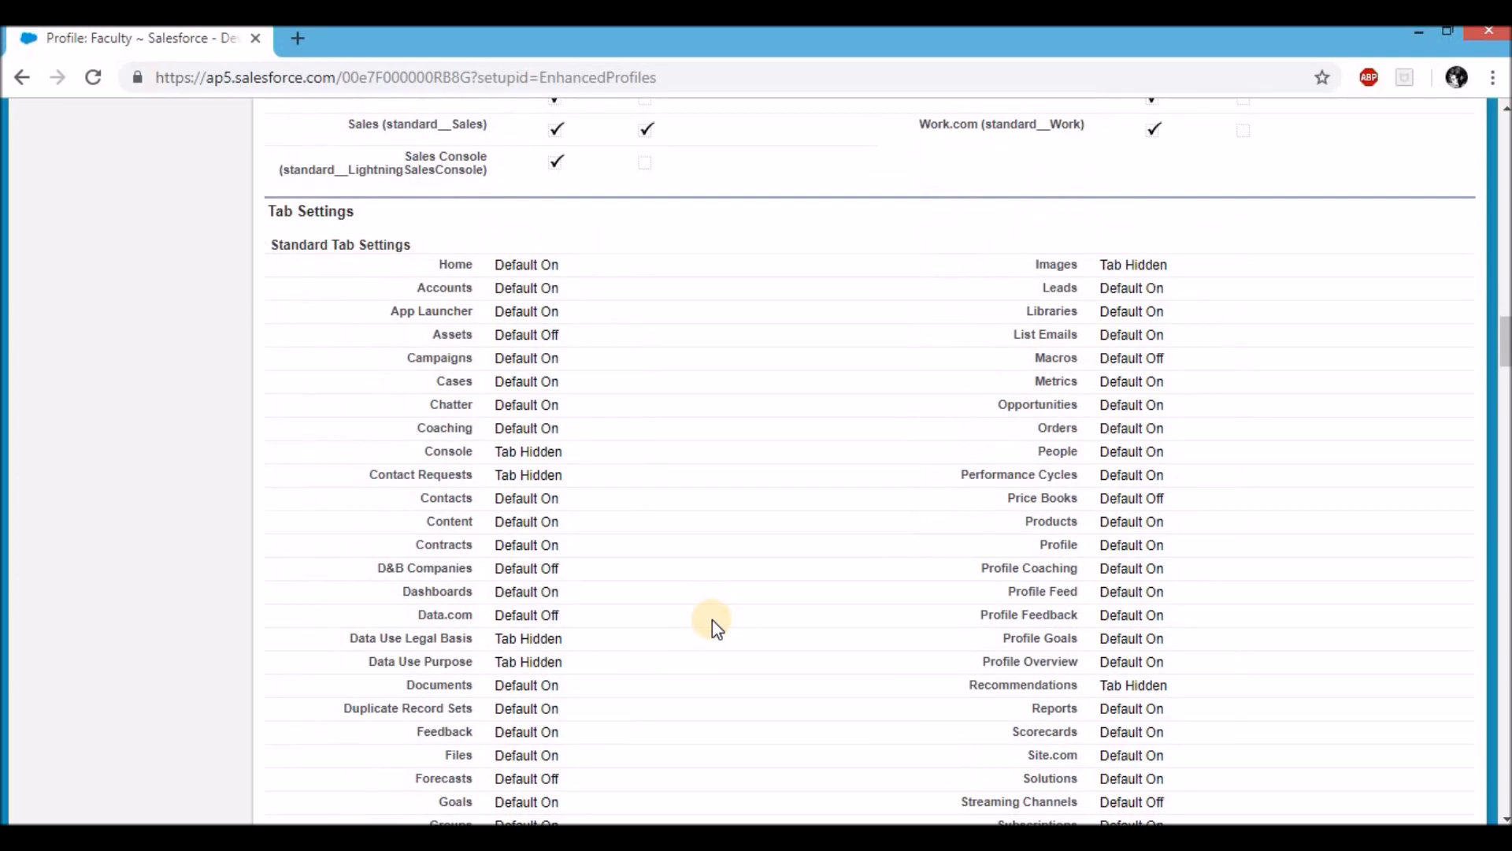
{"action": "scroll", "coordinate": [712, 620], "scroll_direction": "up", "scroll_amount": 20}
{"action": "scroll", "coordinate": [712, 619], "scroll_direction": "up", "scroll_amount": 8}
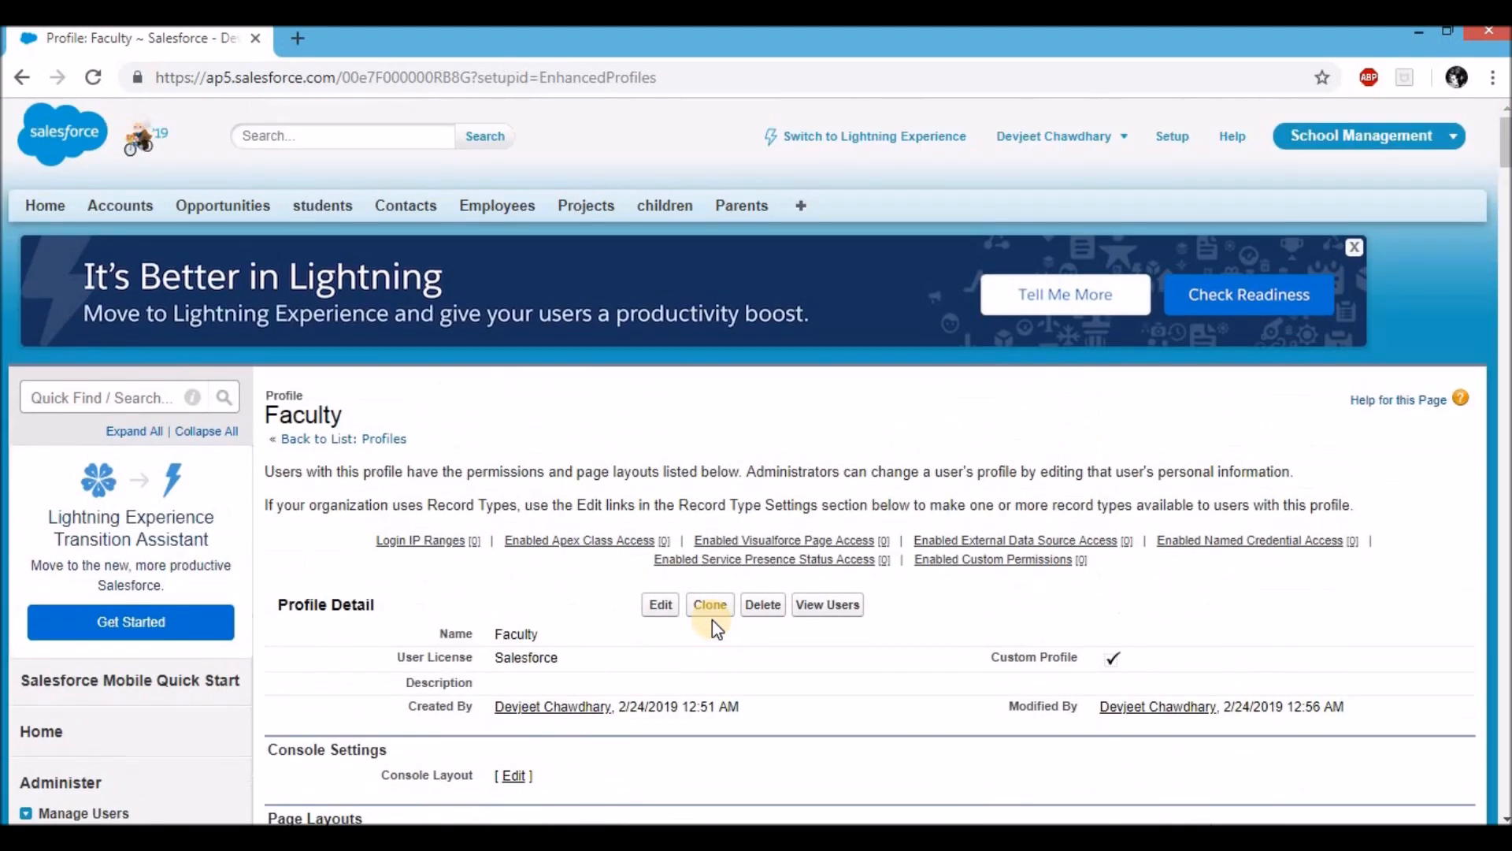
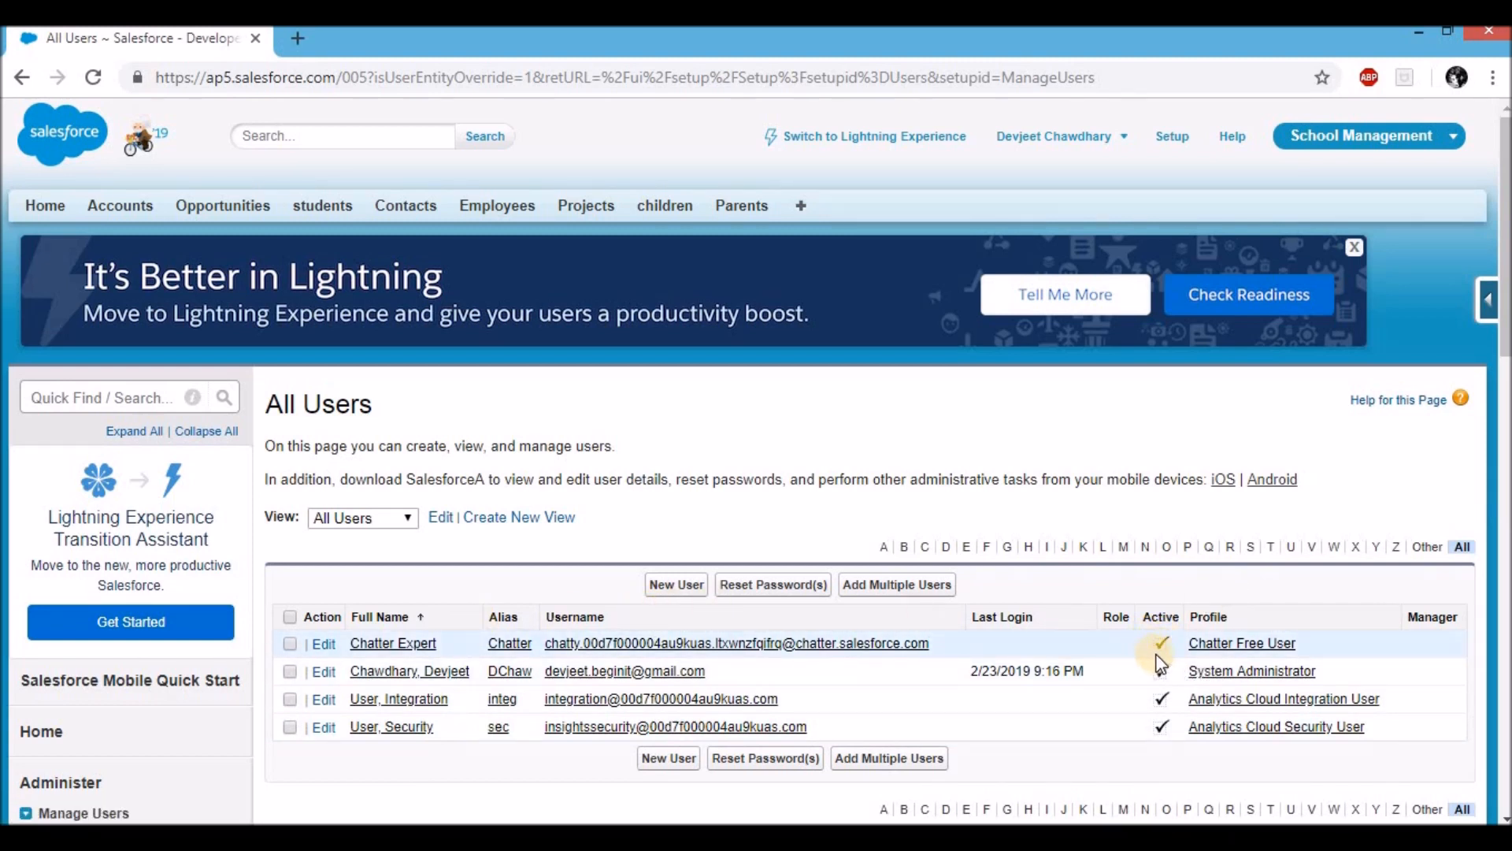
Step: Start a new user record and enter Sample as the first name and User as the last name
{"action": "left_click", "coordinate": [666, 587]}
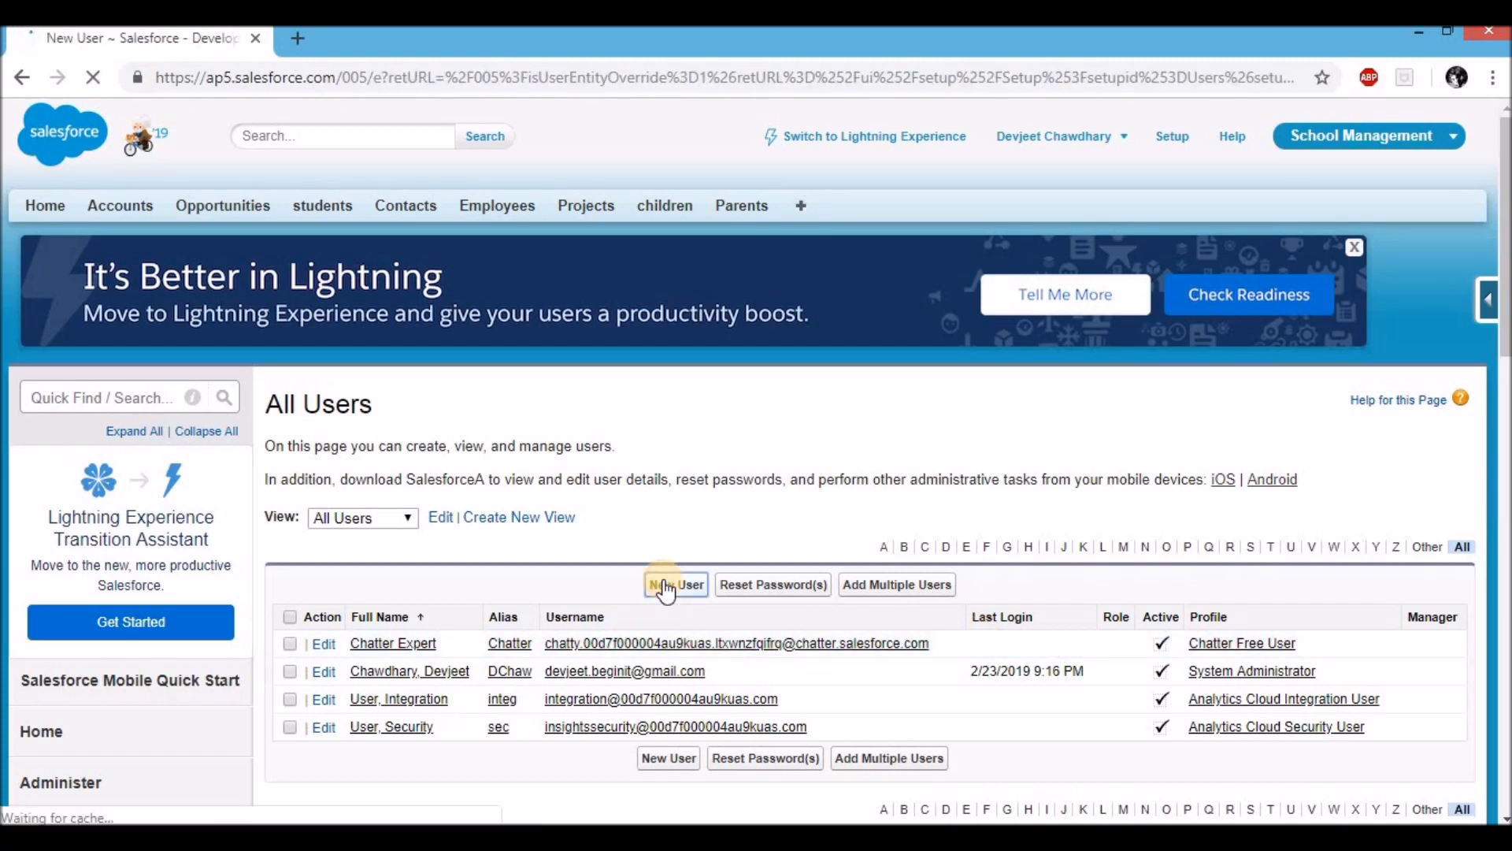
{"action": "scroll", "coordinate": [763, 521], "scroll_direction": "down", "scroll_amount": 2}
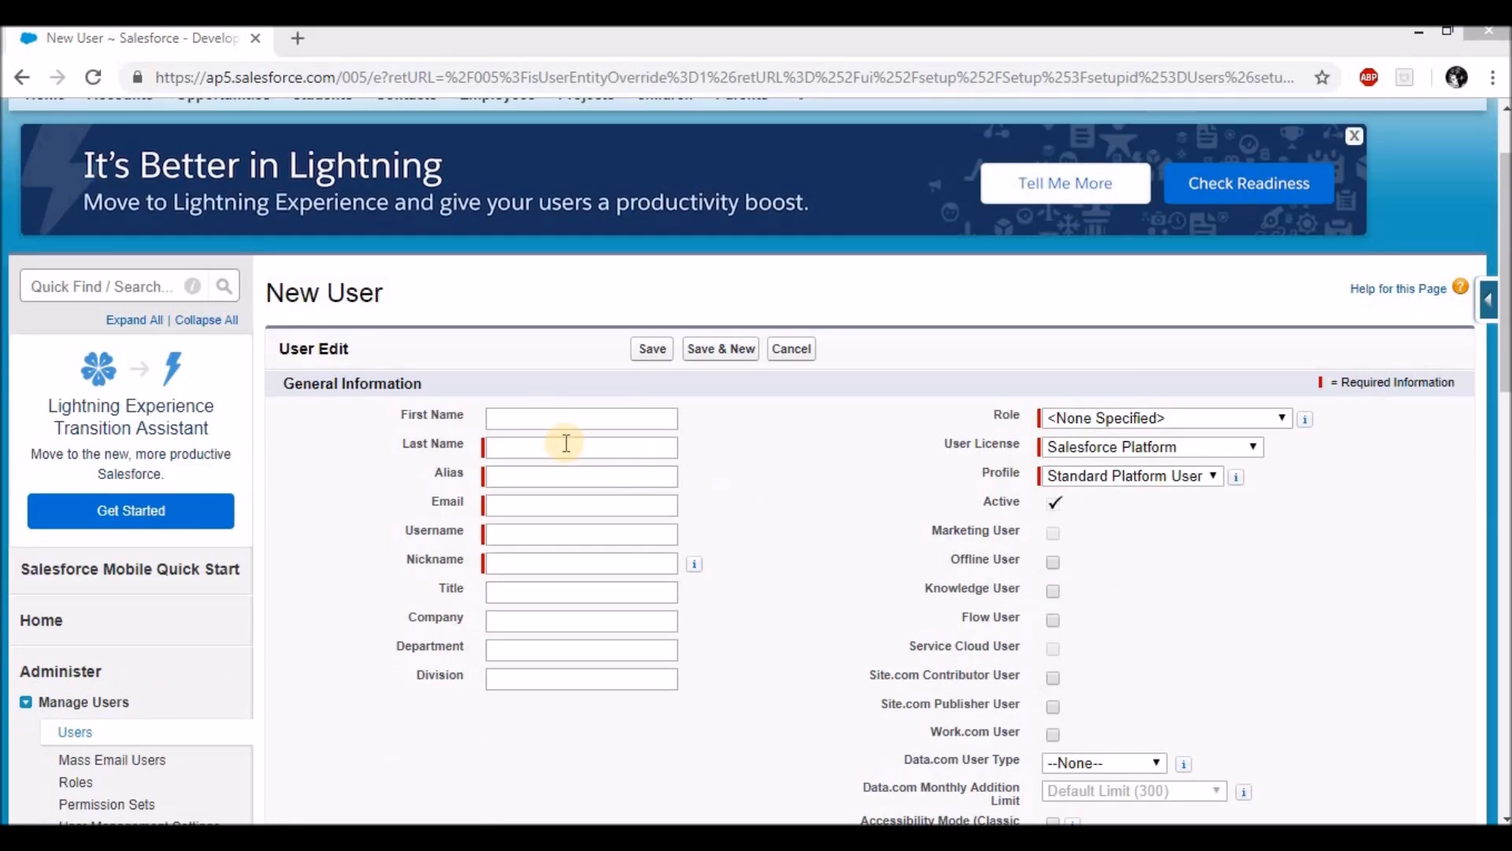
{"action": "left_click", "coordinate": [518, 416]}
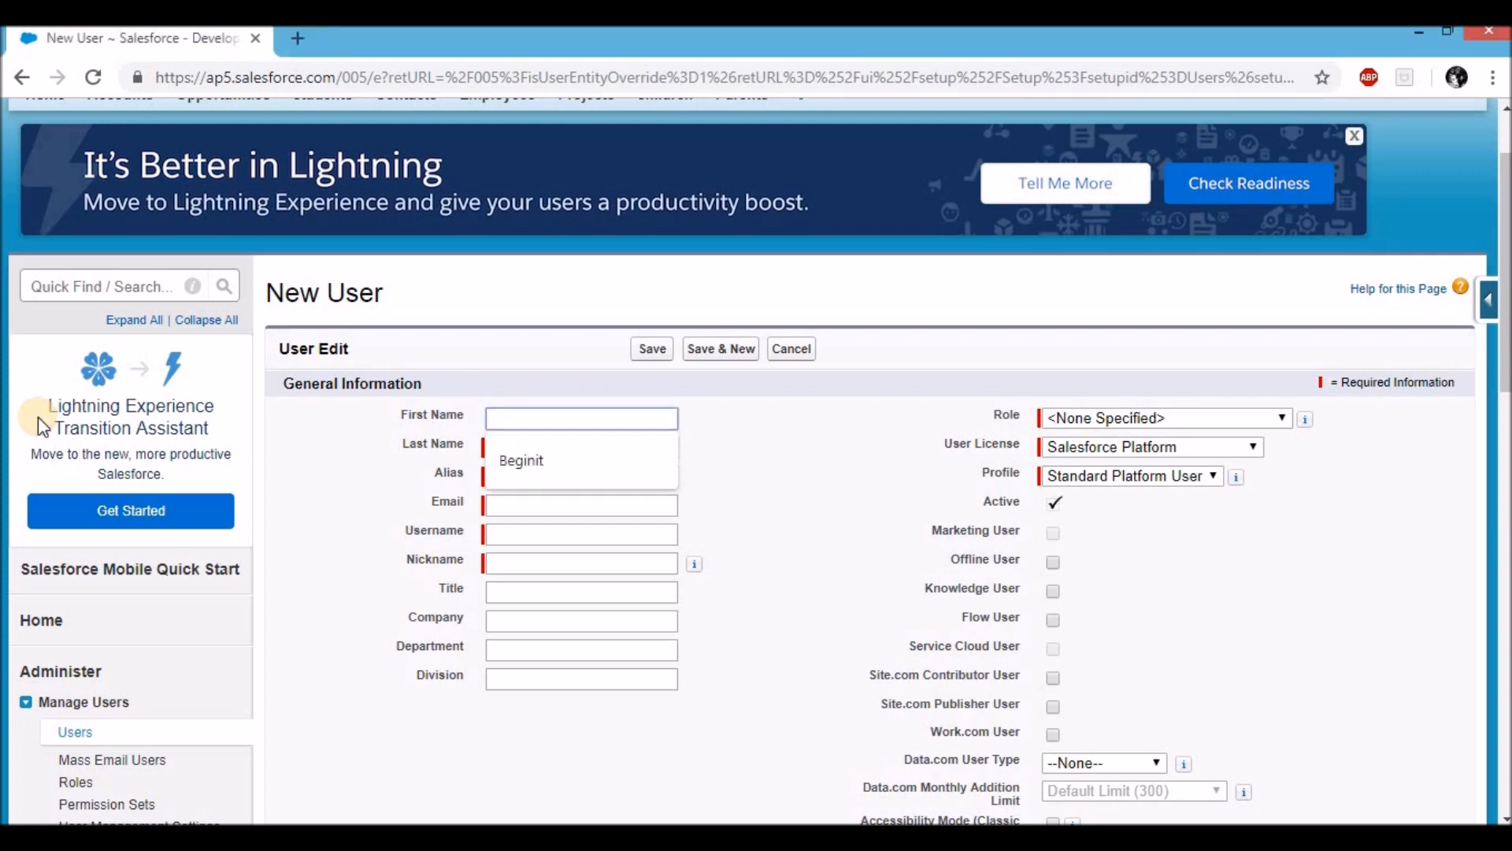
{"action": "type", "text": "Sample"}
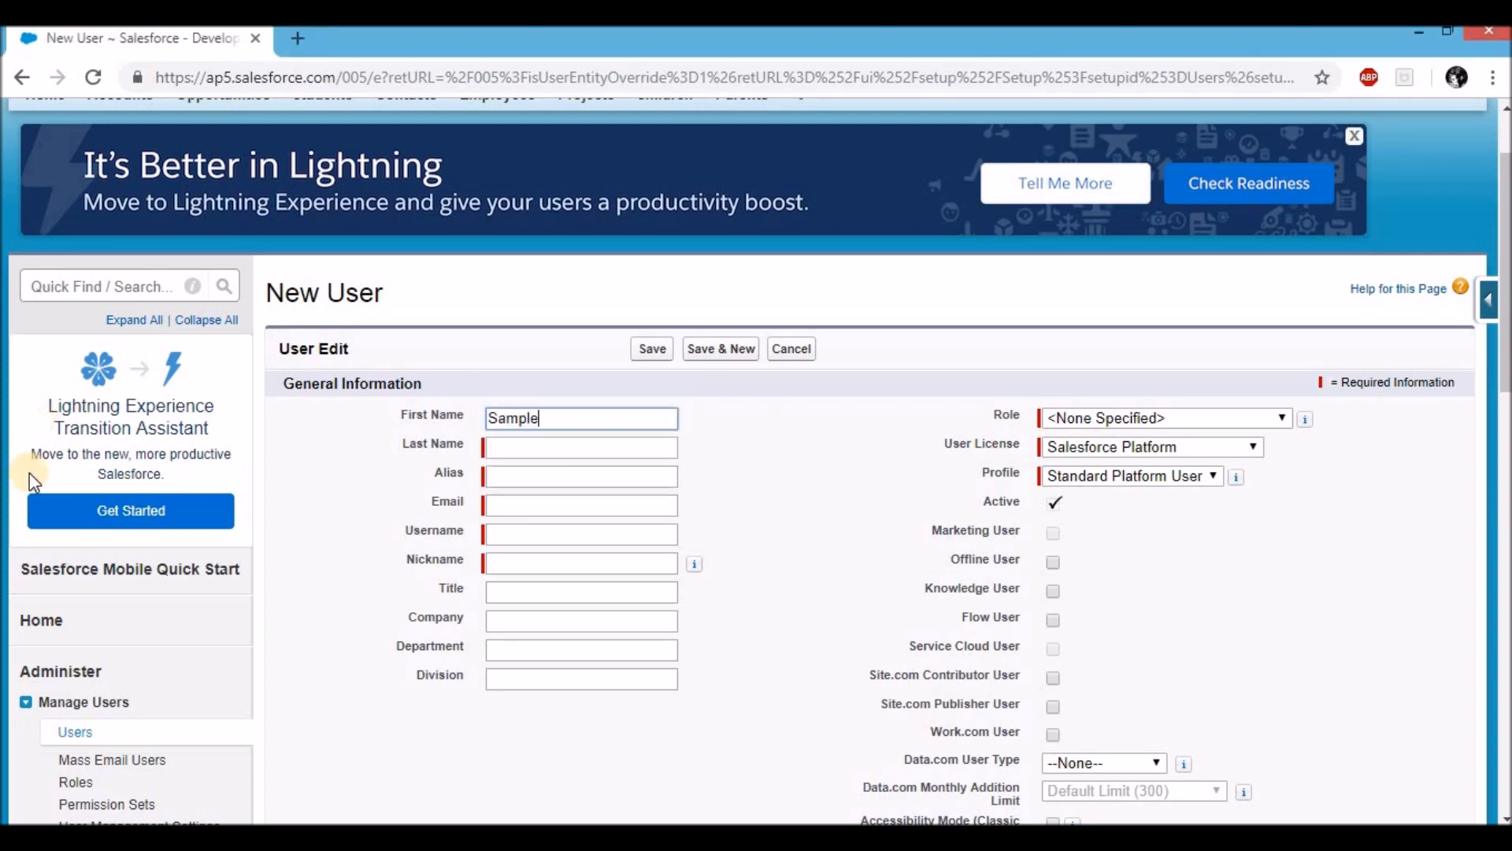
{"action": "left_click", "coordinate": [472, 444]}
{"action": "type", "text": "User"}
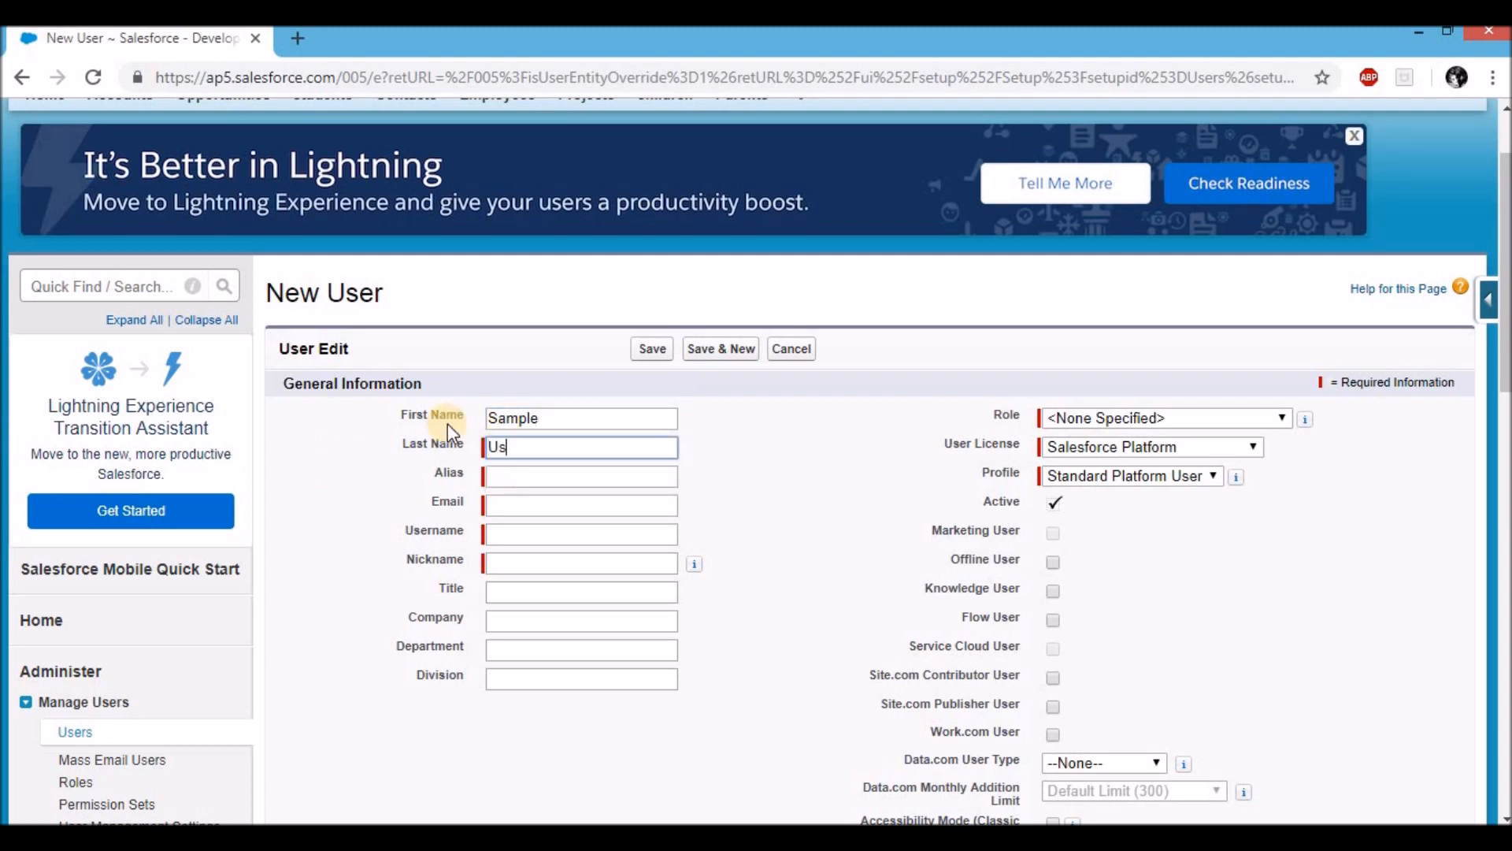
{"action": "left_click", "coordinate": [716, 442]}
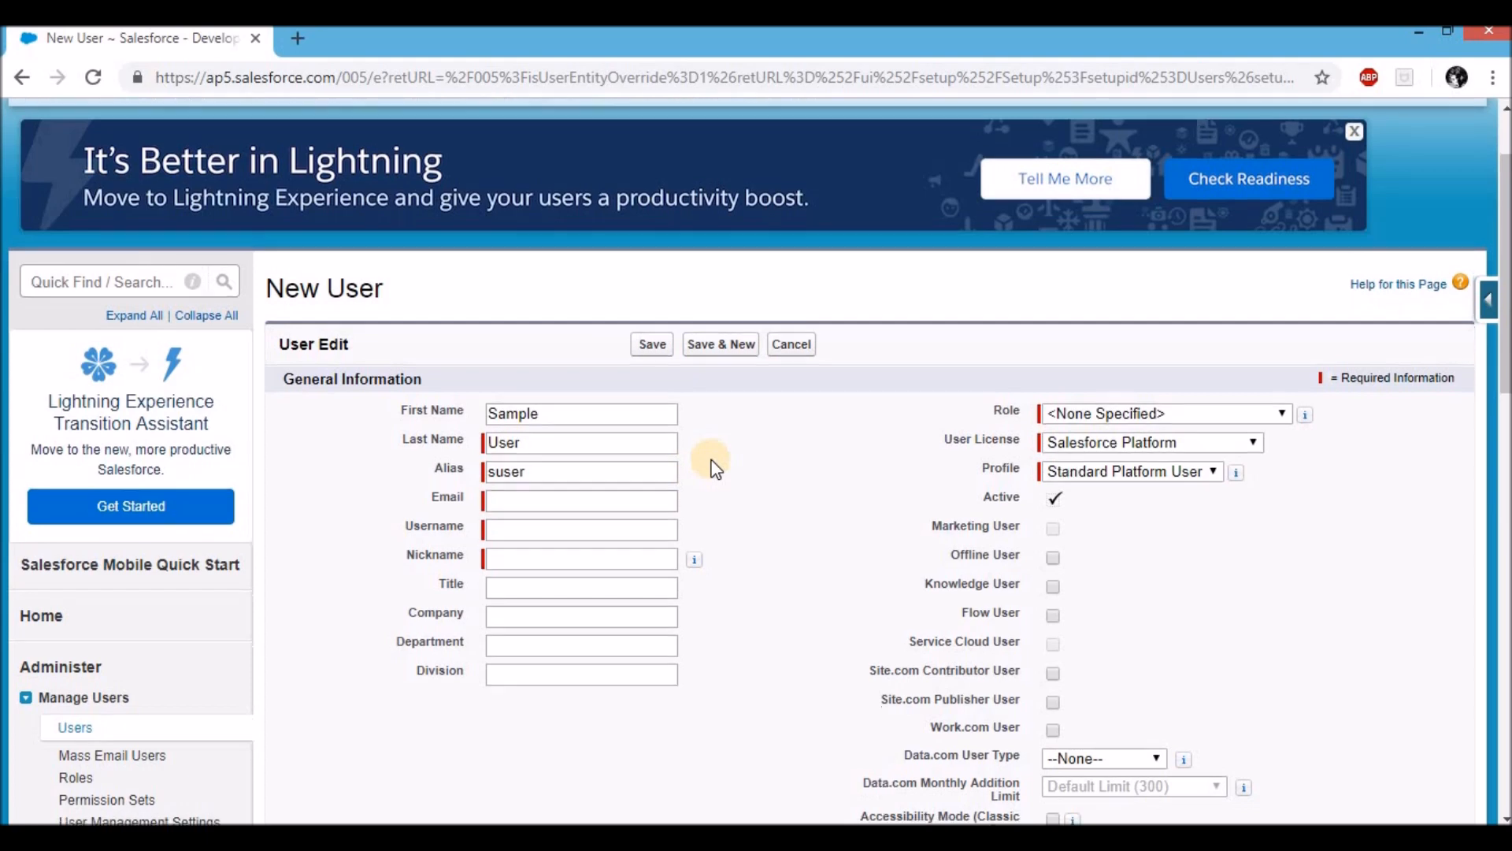
Step: Fill in the new user's e-mail address, username and nickname
{"action": "scroll", "coordinate": [715, 468], "scroll_direction": "down", "scroll_amount": 2}
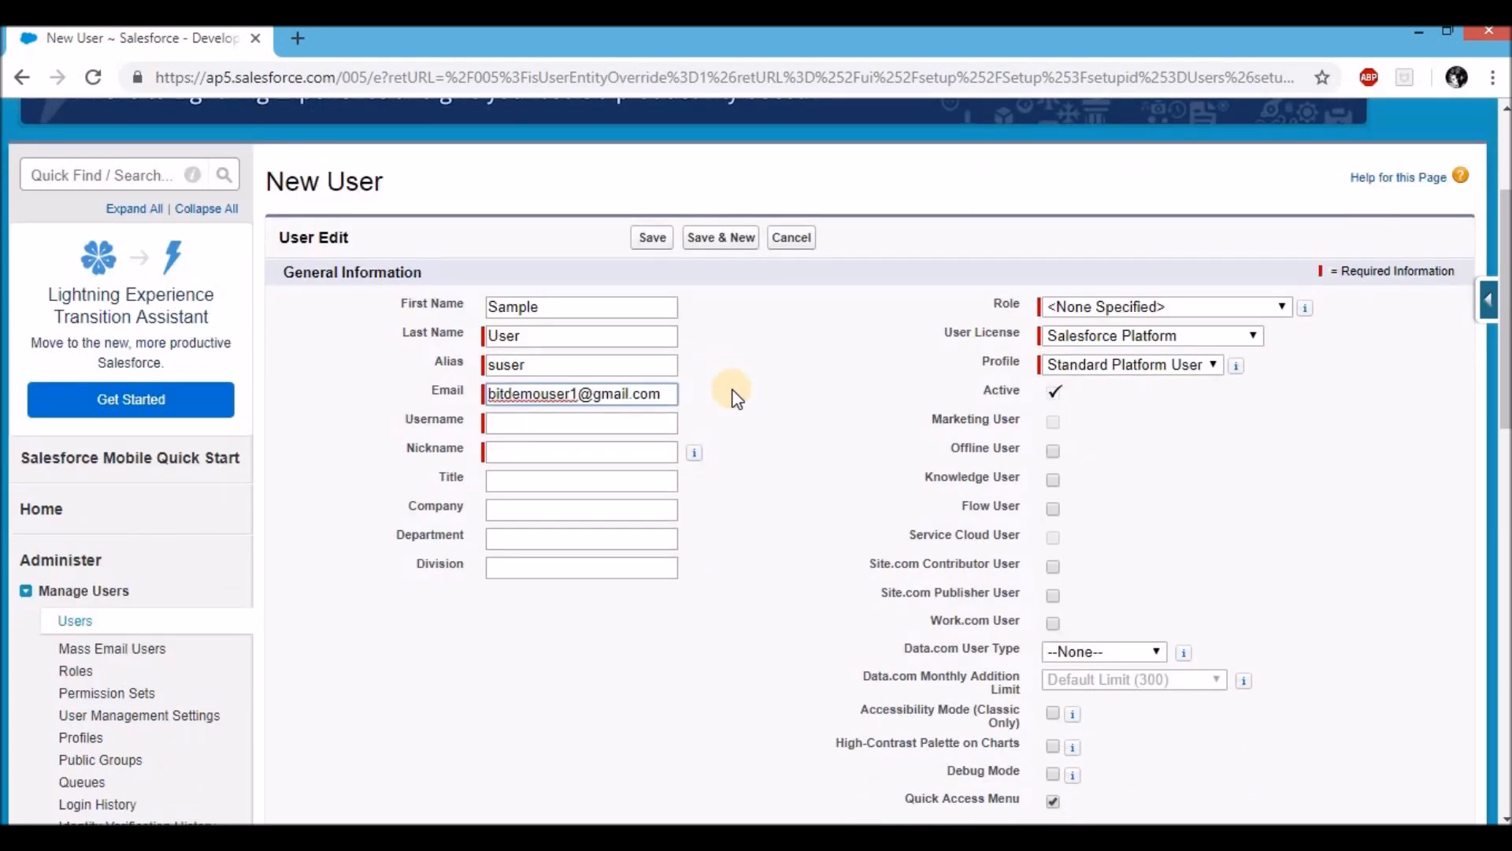
{"action": "scroll", "coordinate": [735, 398], "scroll_direction": "down", "scroll_amount": 2}
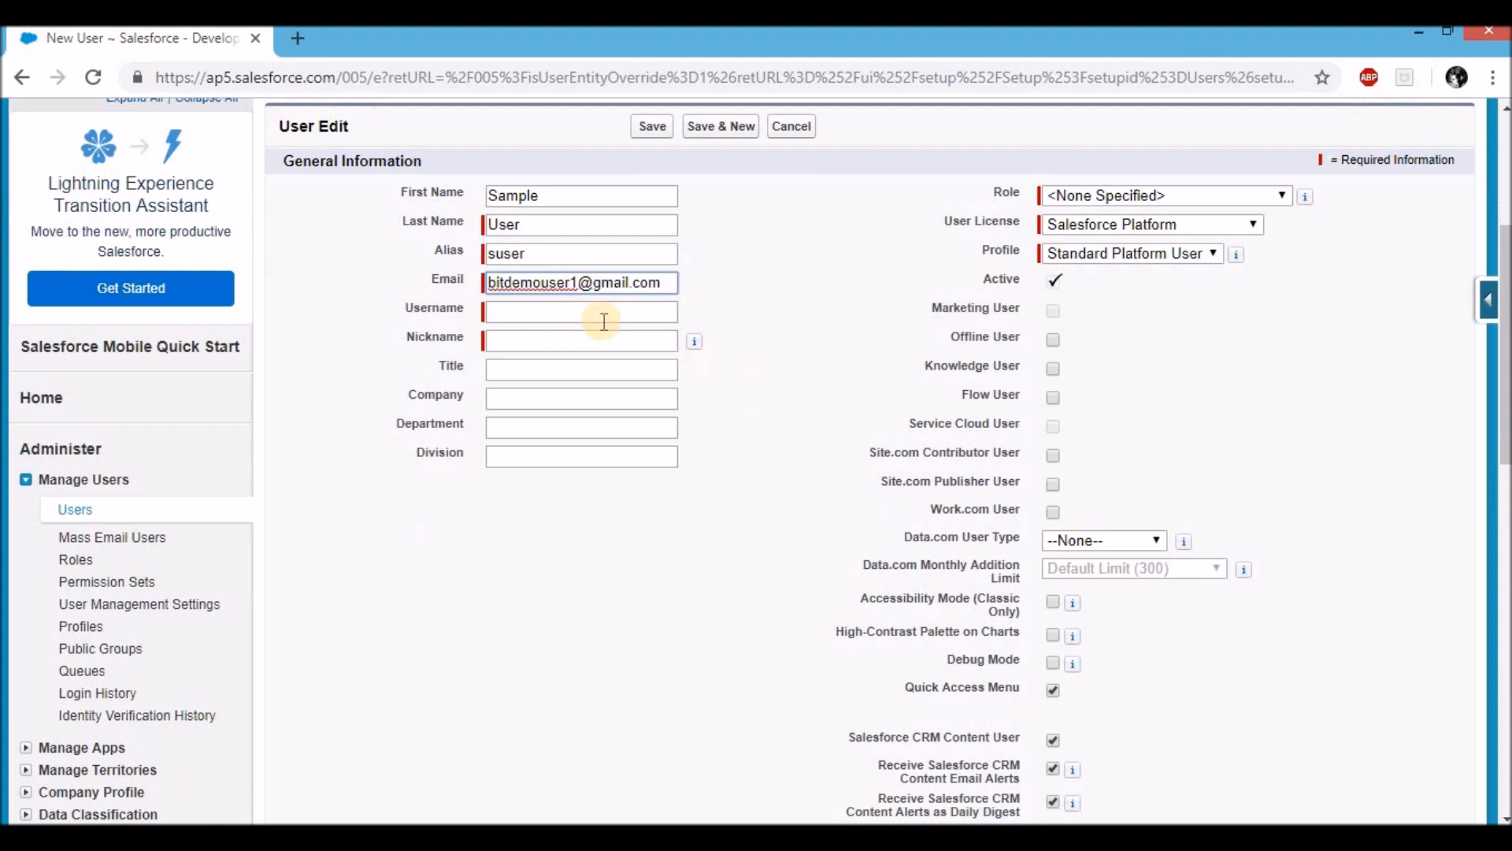
{"action": "left_click", "coordinate": [717, 306]}
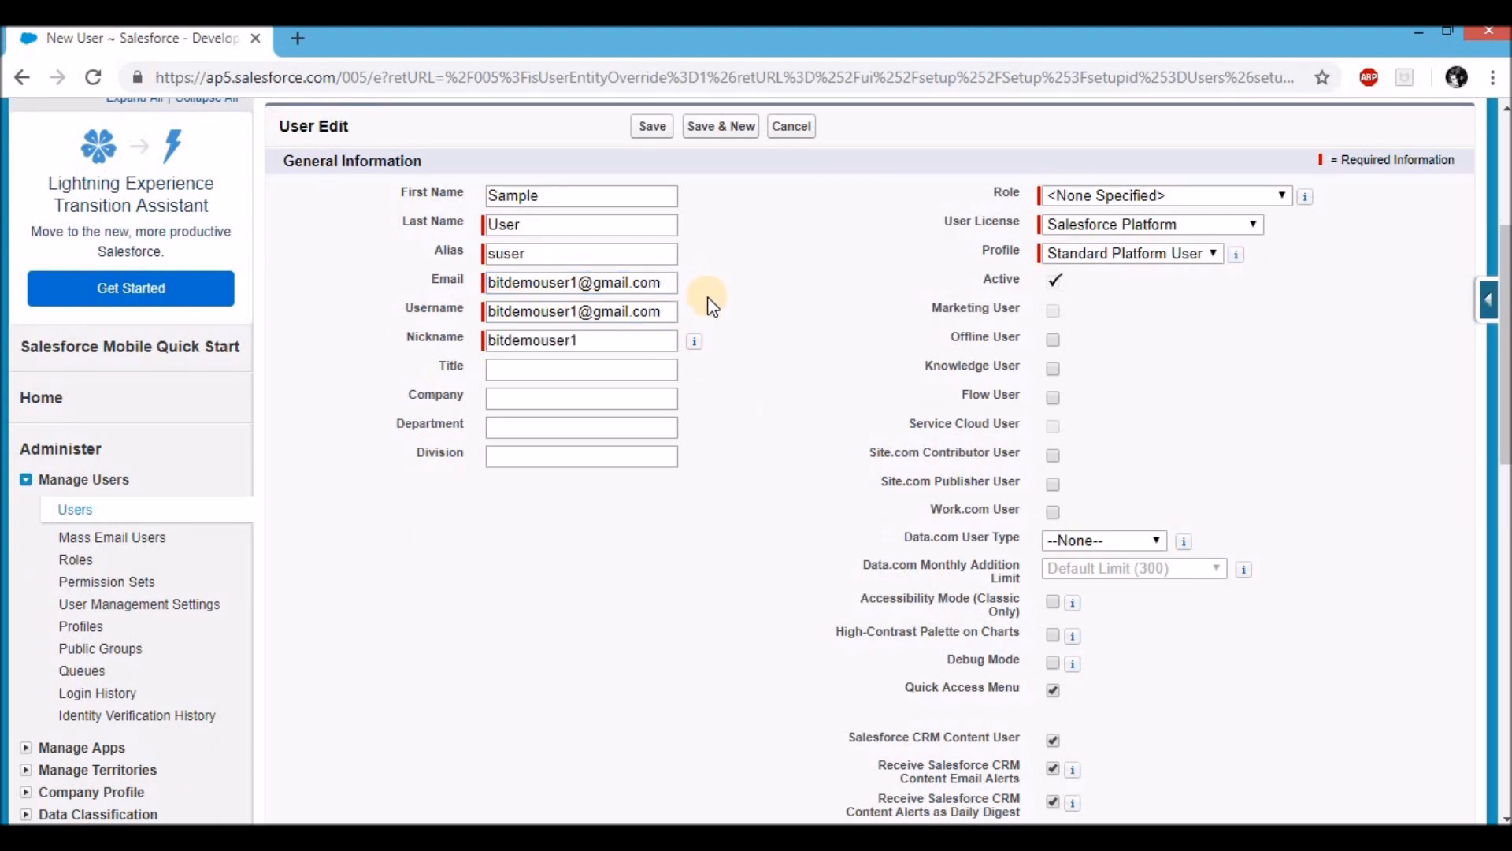
Step: Set the new user's role to Associate, user license to Salesforce and profile to Faculty
{"action": "scroll", "coordinate": [427, 313], "scroll_direction": "down", "scroll_amount": 2}
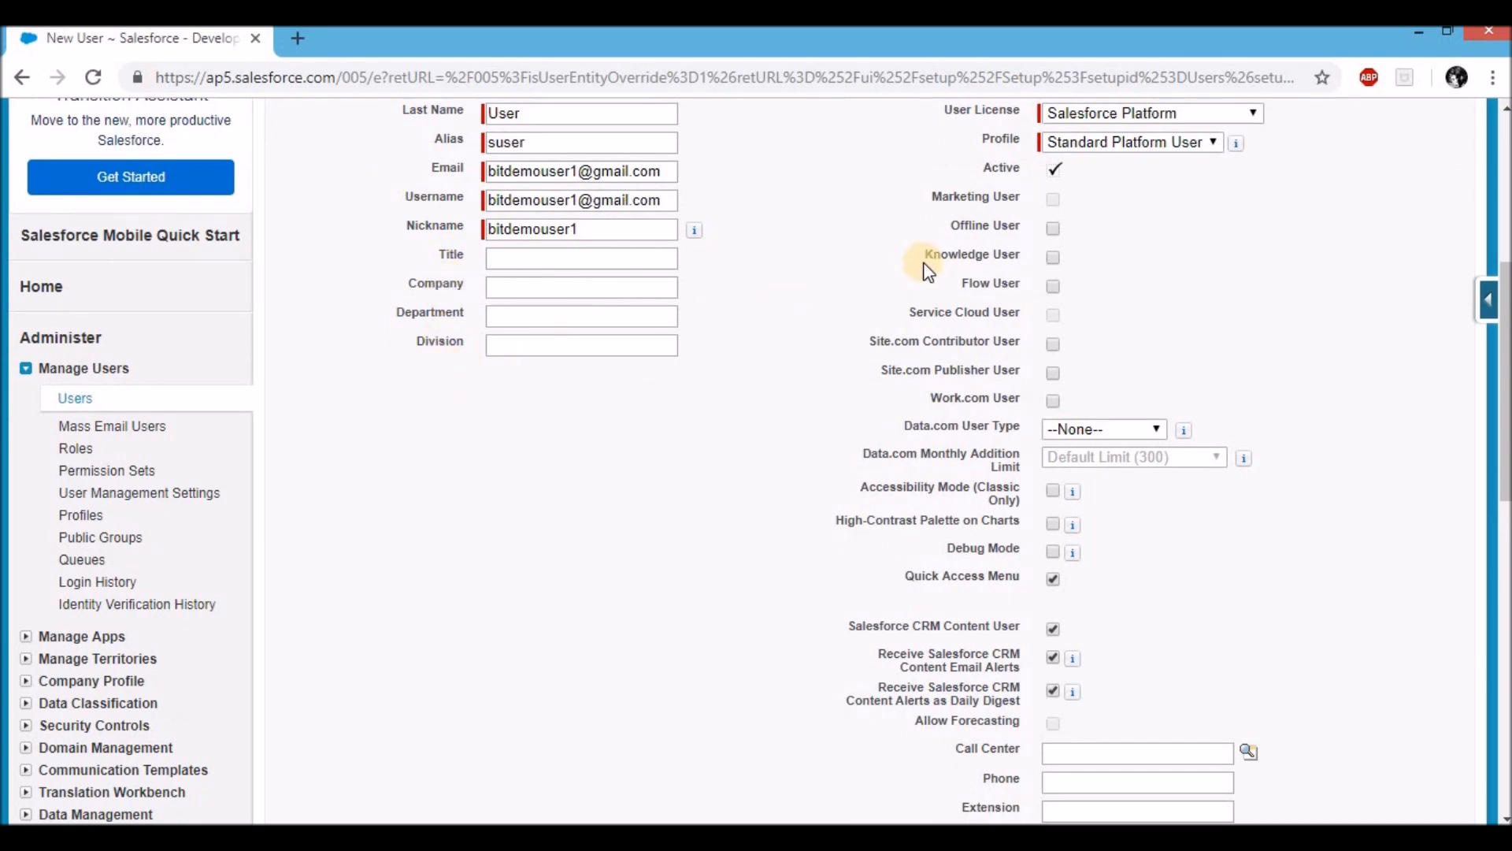
{"action": "scroll", "coordinate": [927, 264], "scroll_direction": "up", "scroll_amount": 3}
{"action": "scroll", "coordinate": [925, 263], "scroll_direction": "up", "scroll_amount": 1}
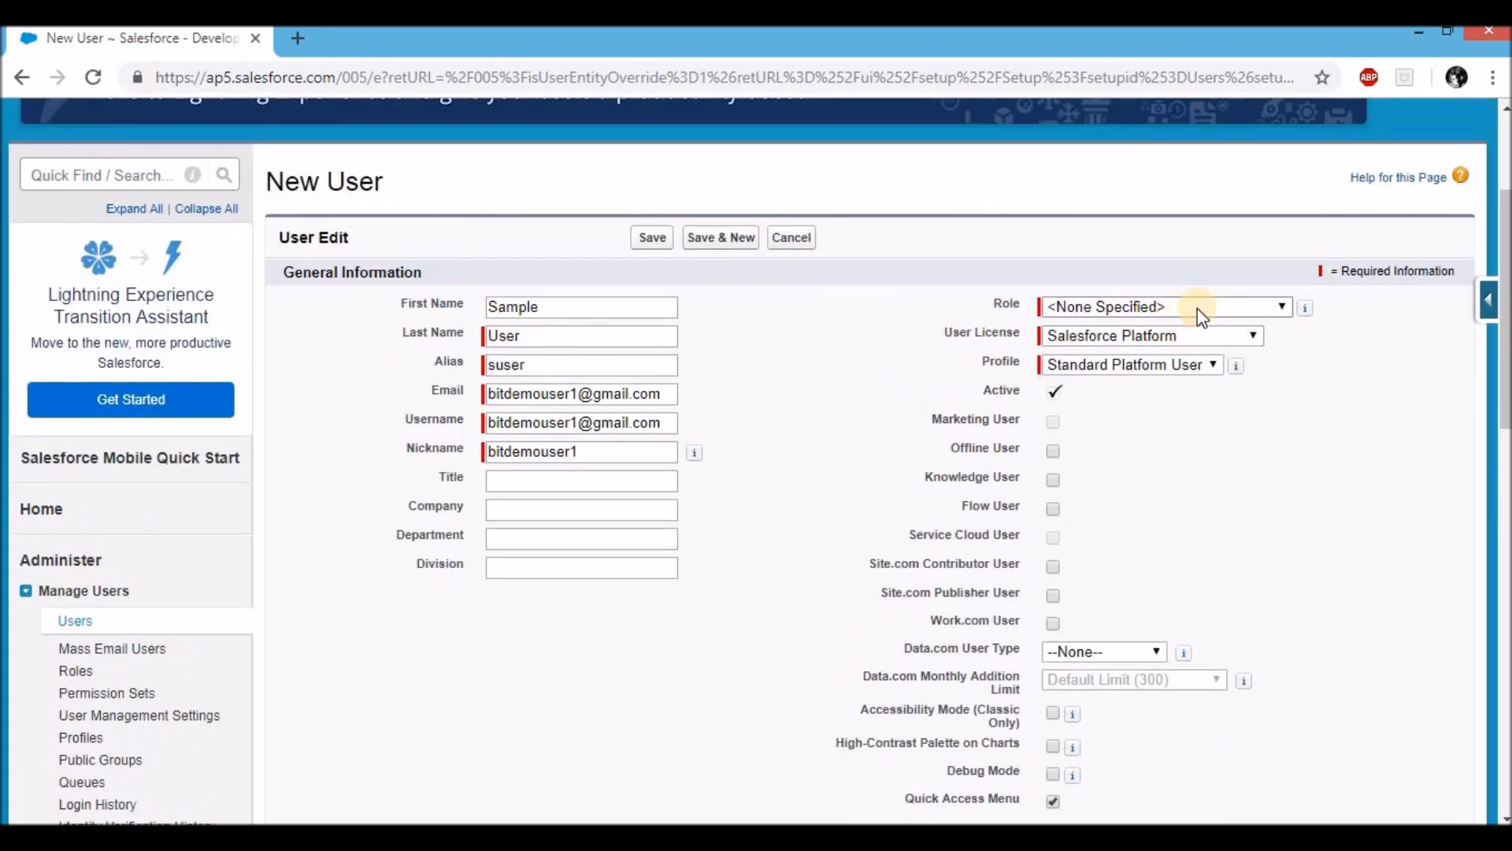
{"action": "left_click", "coordinate": [1060, 312]}
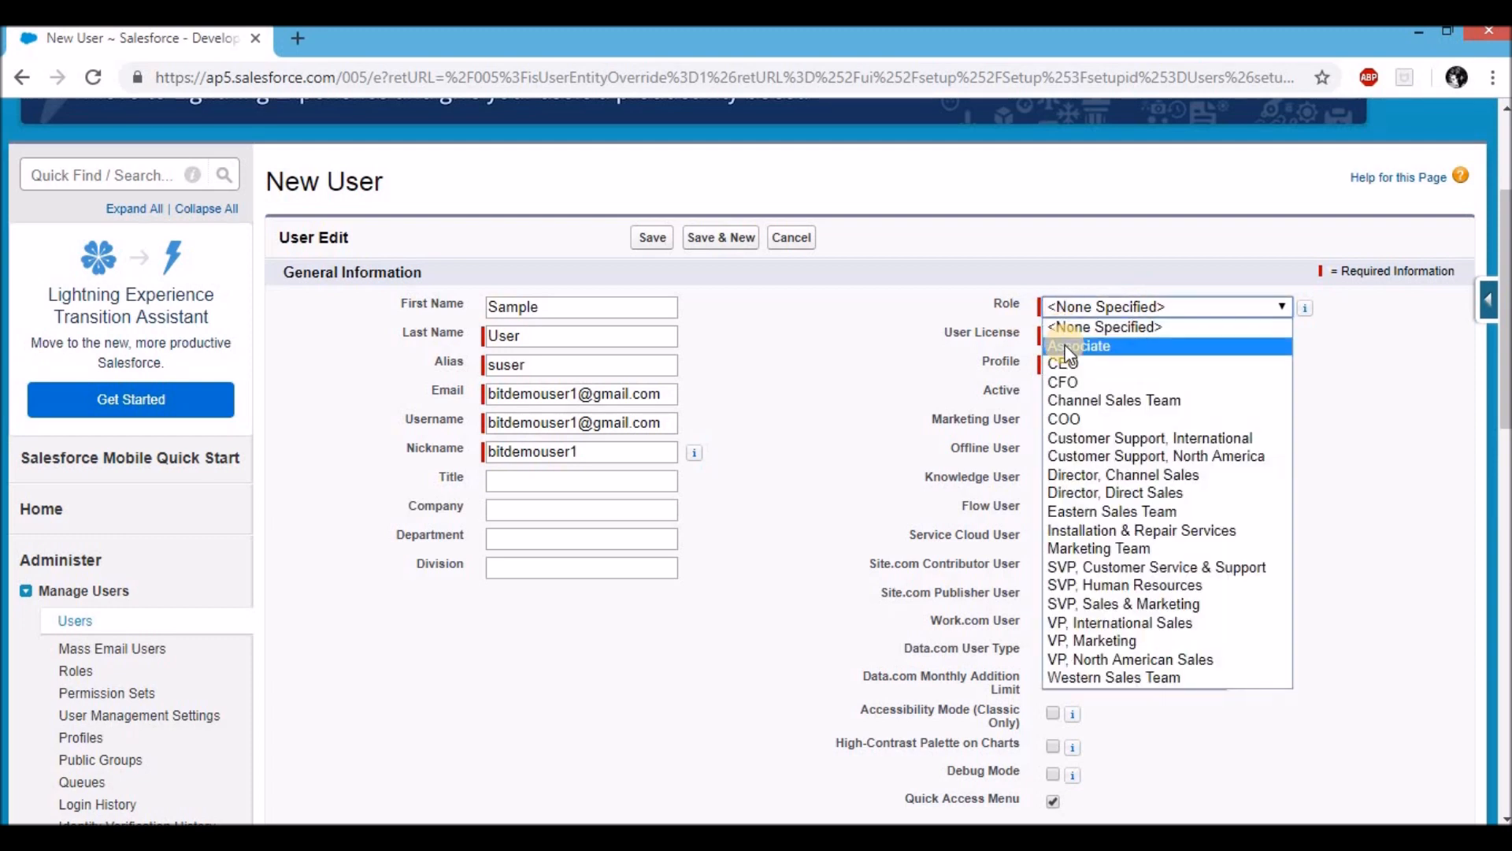
{"action": "left_click", "coordinate": [1069, 346]}
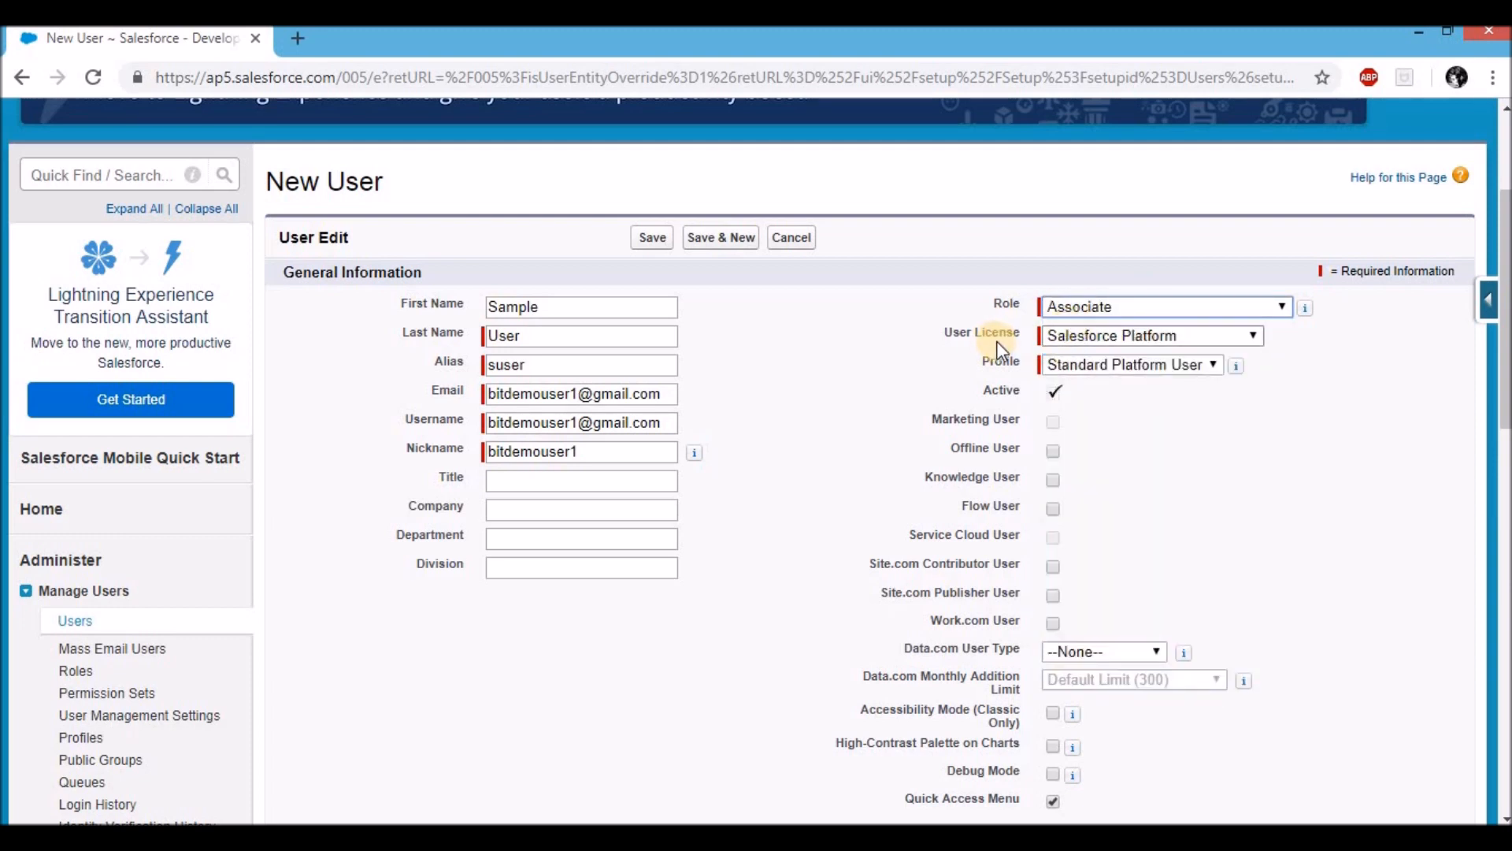
{"action": "left_click", "coordinate": [1056, 337]}
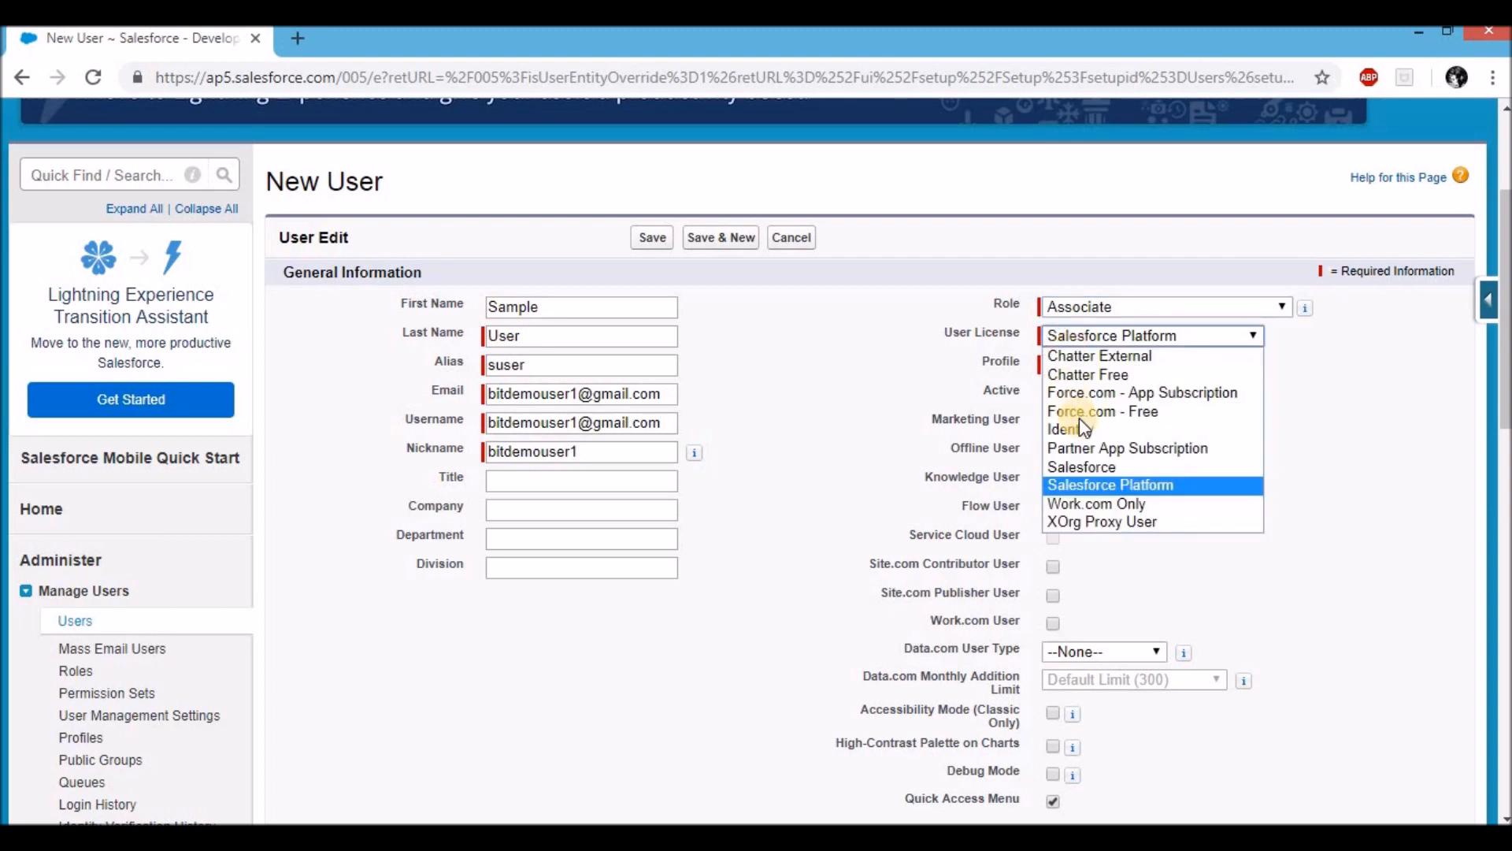
{"action": "left_click", "coordinate": [1085, 469]}
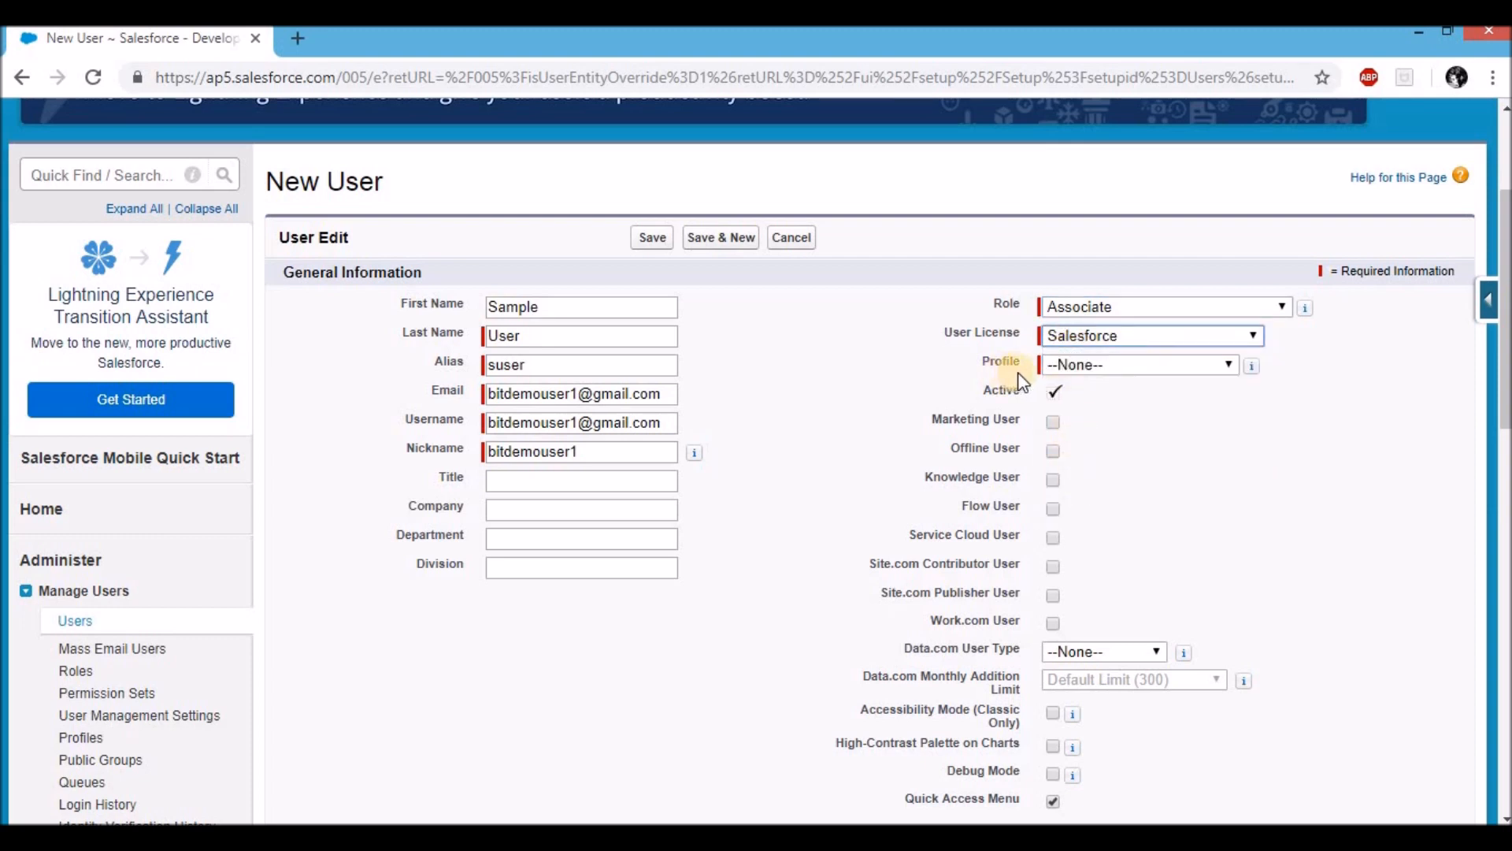
{"action": "left_click", "coordinate": [1098, 367]}
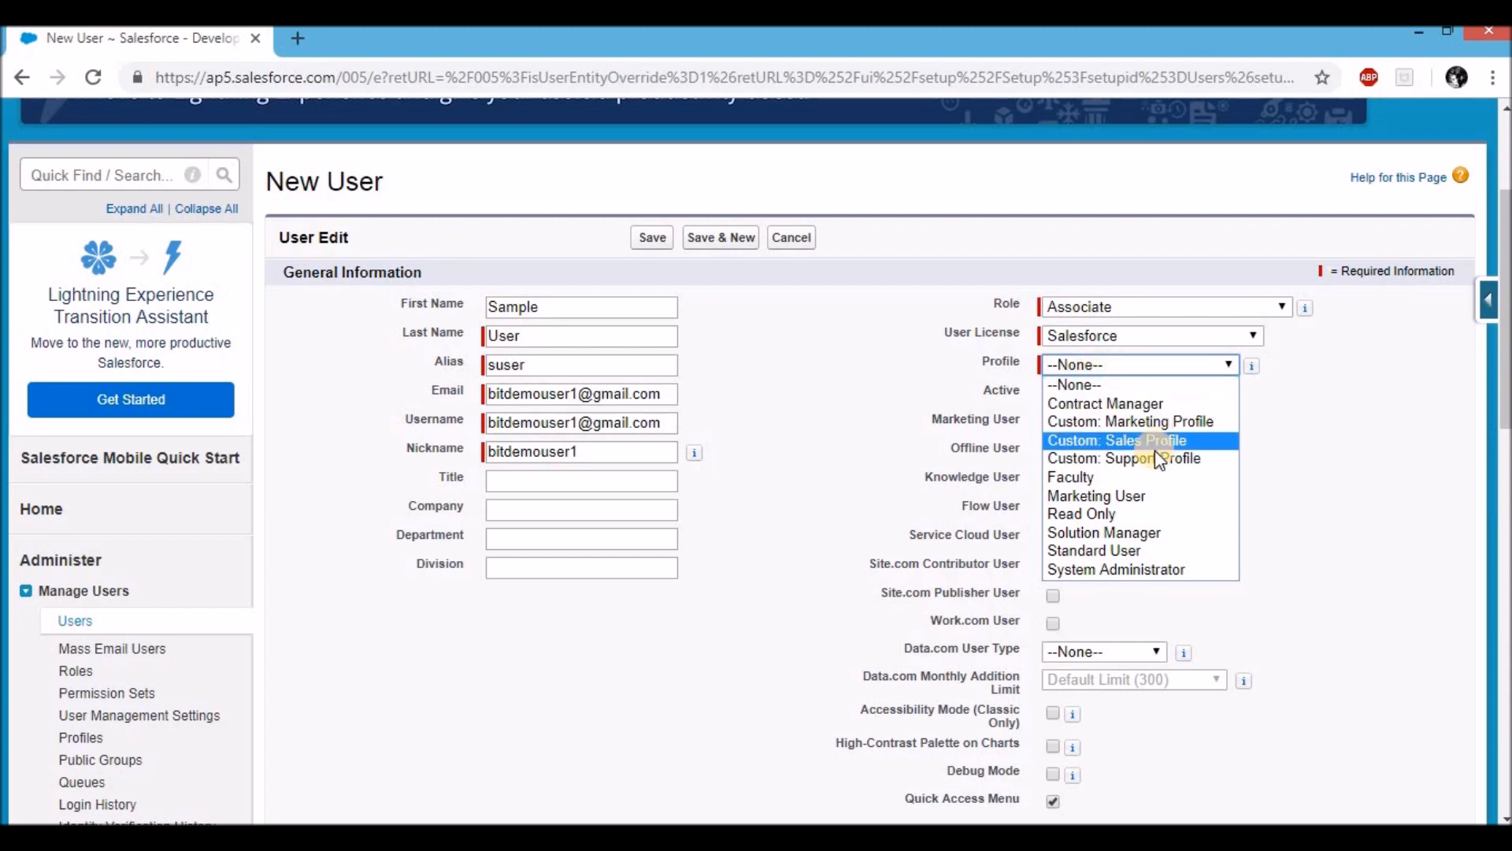
{"action": "left_click", "coordinate": [1130, 479]}
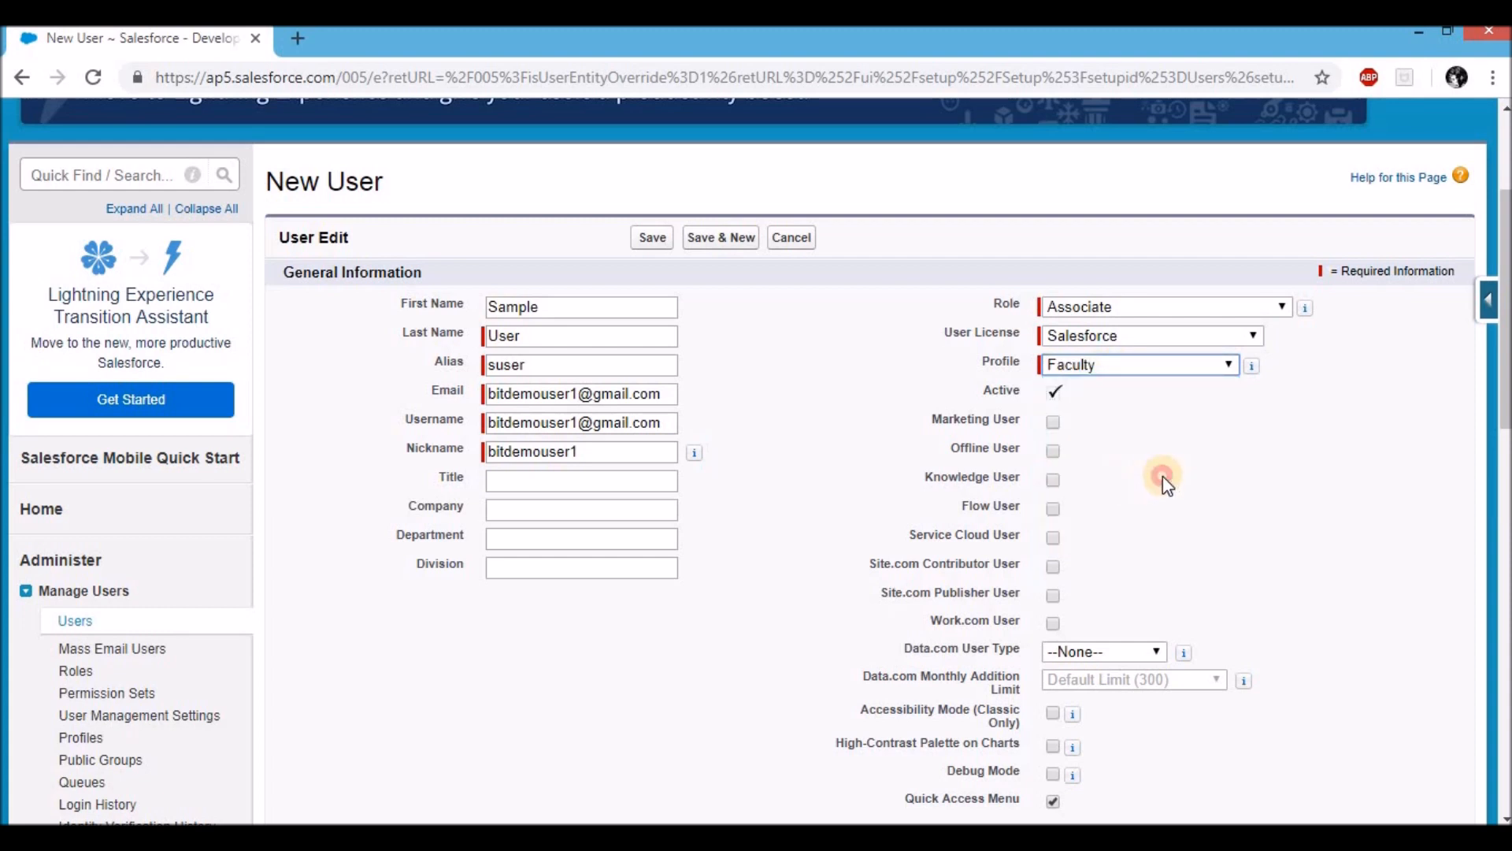
{"action": "scroll", "coordinate": [1163, 475], "scroll_direction": "down", "scroll_amount": 1}
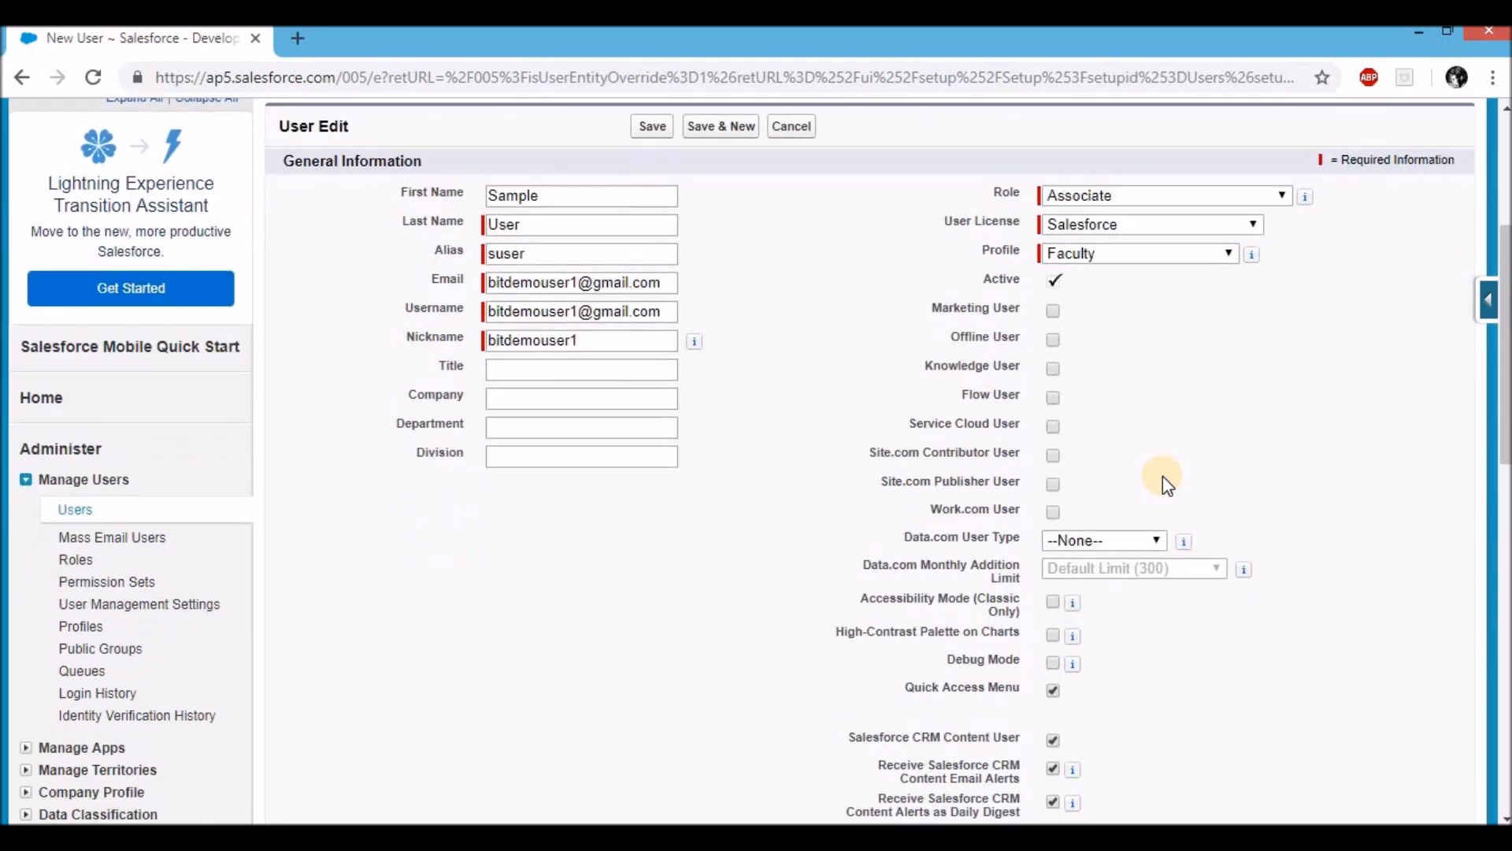
Step: Set the new user to receive approval request emails if an approver or delegated approver, and save the user record
{"action": "scroll", "coordinate": [1163, 477], "scroll_direction": "down", "scroll_amount": 10}
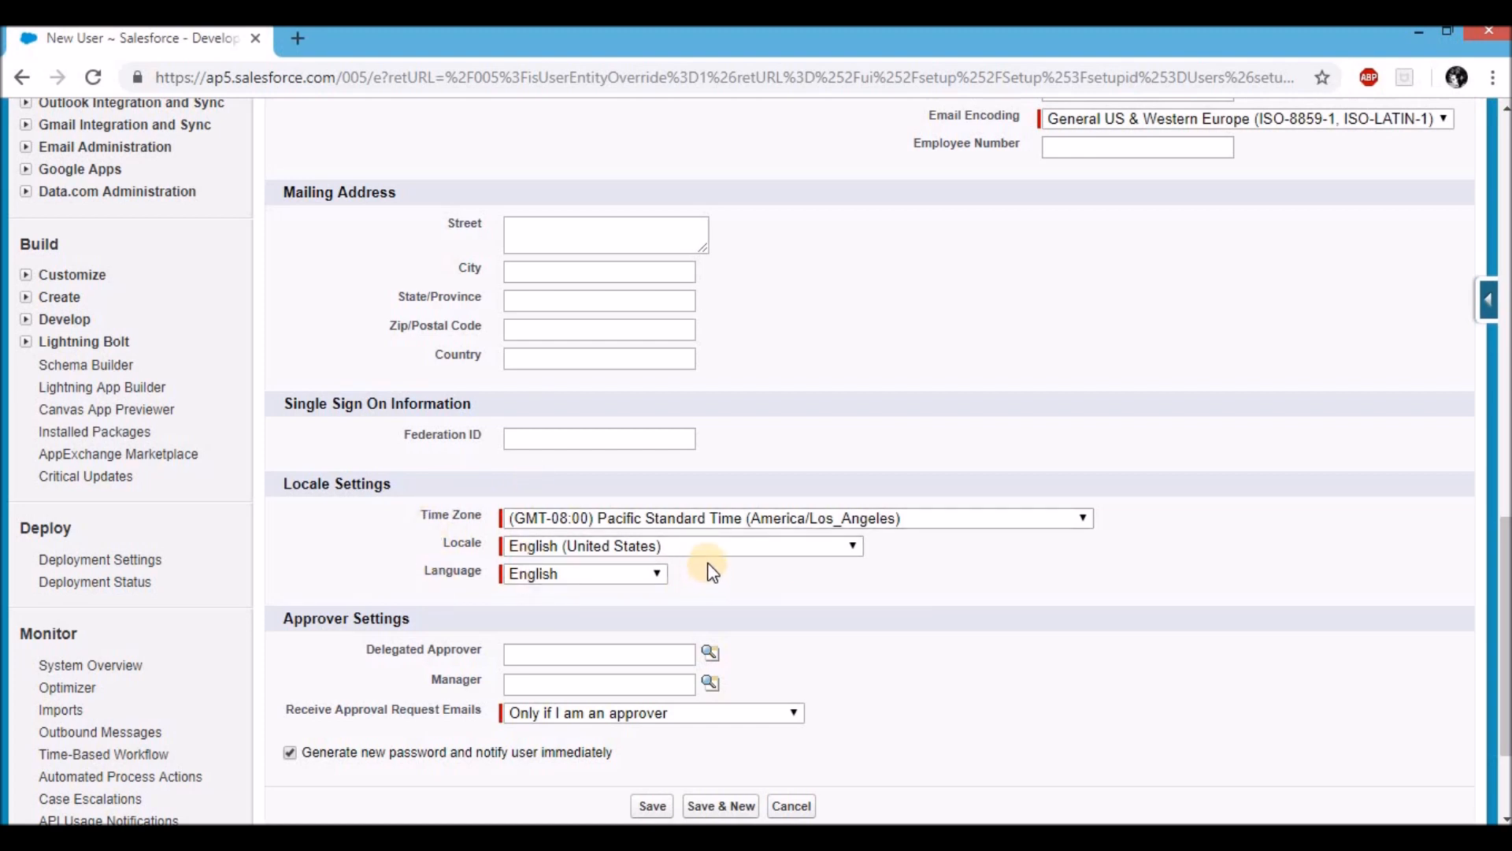
{"action": "scroll", "coordinate": [399, 574], "scroll_direction": "down", "scroll_amount": 3}
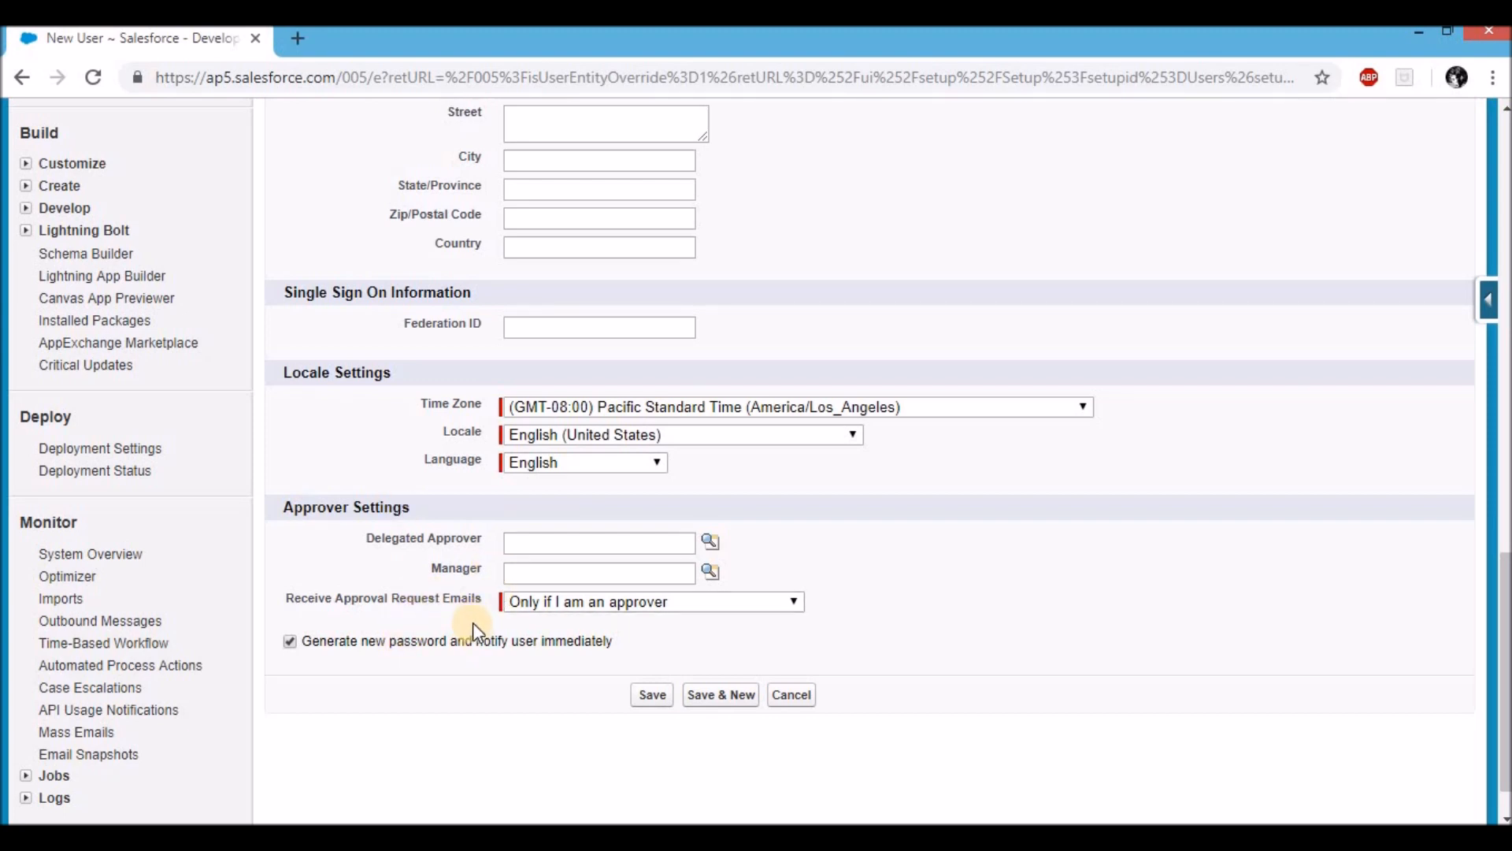
{"action": "left_click", "coordinate": [591, 598]}
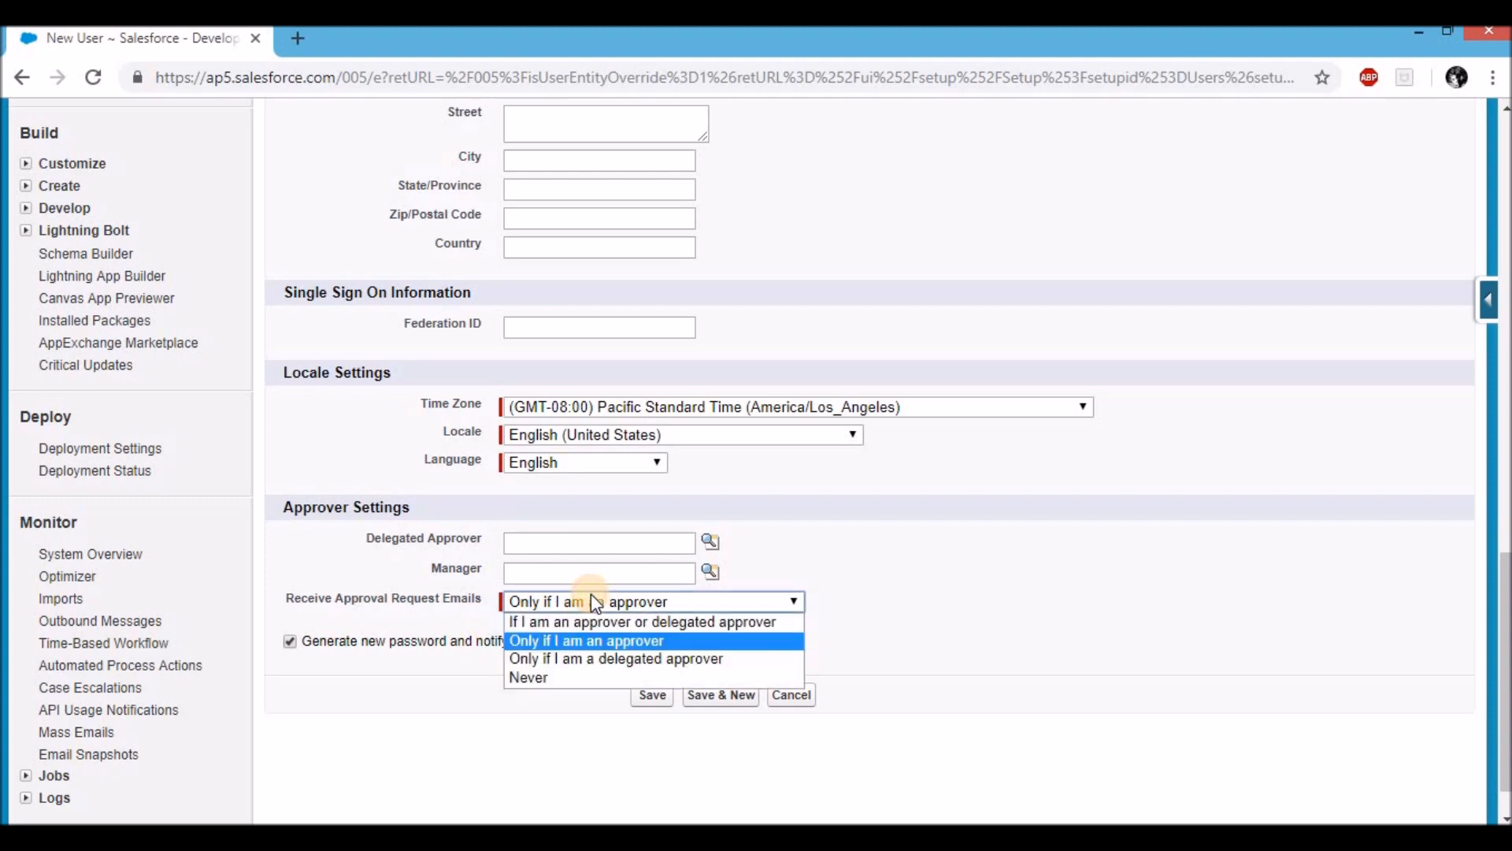
{"action": "left_click", "coordinate": [561, 622]}
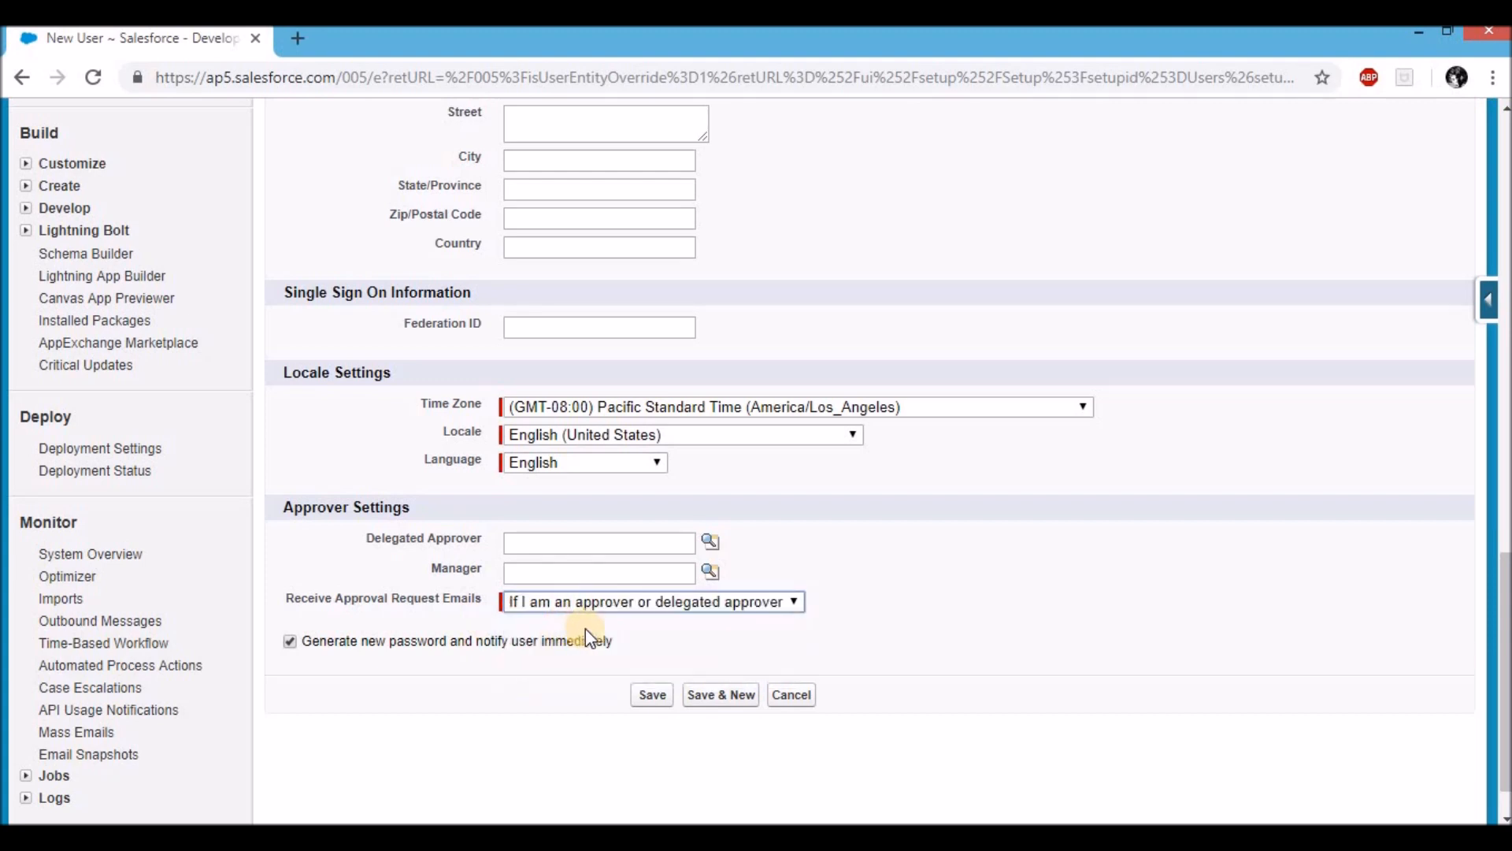
{"action": "left_click", "coordinate": [648, 698]}
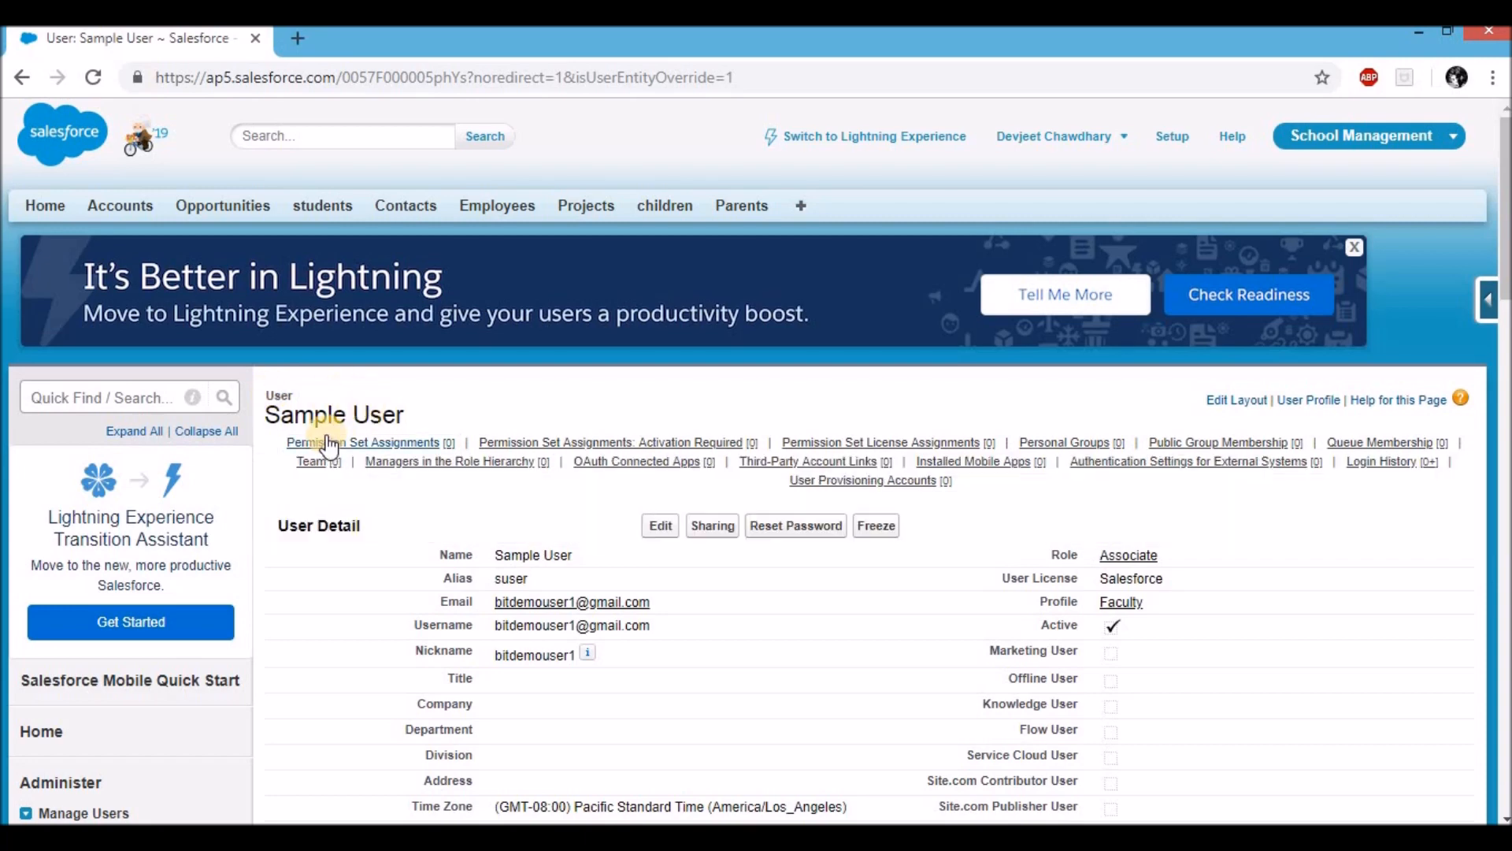
Step: Switch to the new user's Gmail inbox, open the Salesforce welcome message and start the account verification
{"action": "mouse_move", "coordinate": [449, 461]}
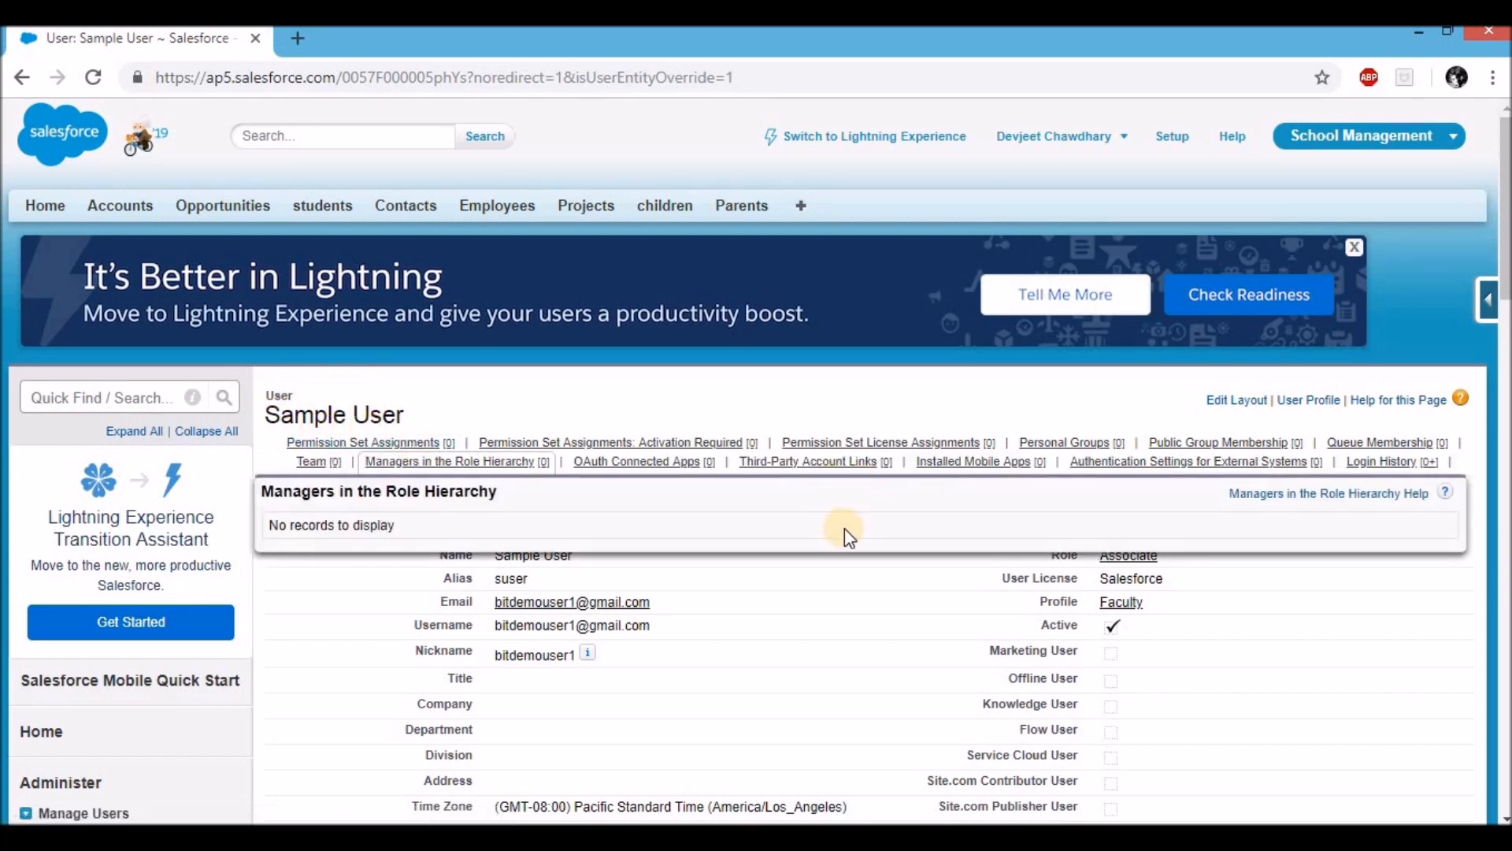
{"action": "scroll", "coordinate": [844, 528], "scroll_direction": "down", "scroll_amount": 2}
{"action": "scroll", "coordinate": [848, 540], "scroll_direction": "up", "scroll_amount": 1}
{"action": "scroll", "coordinate": [847, 540], "scroll_direction": "up", "scroll_amount": 1}
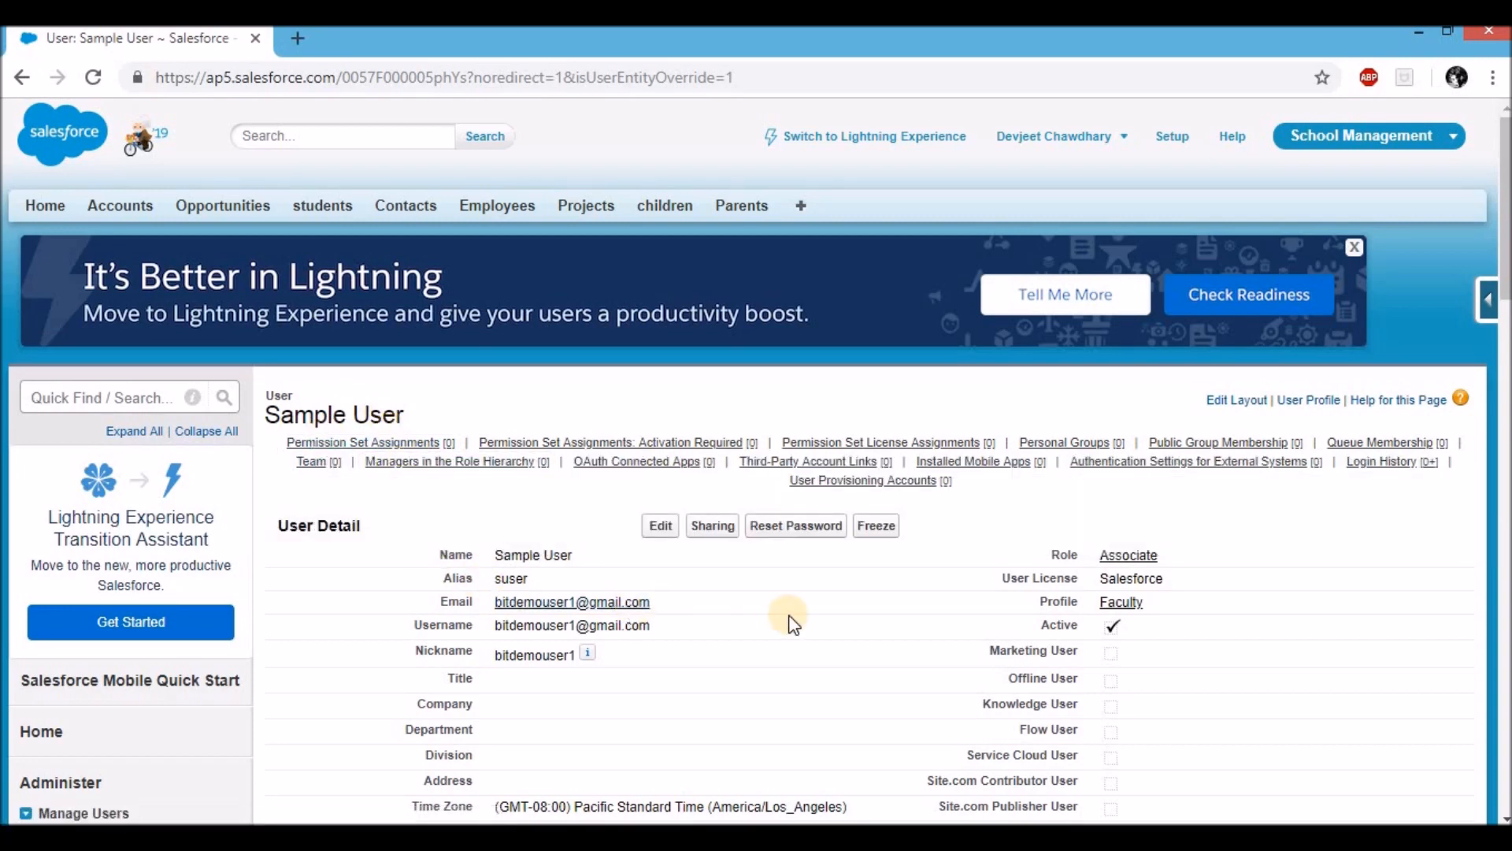
{"action": "scroll", "coordinate": [795, 618], "scroll_direction": "down", "scroll_amount": 2}
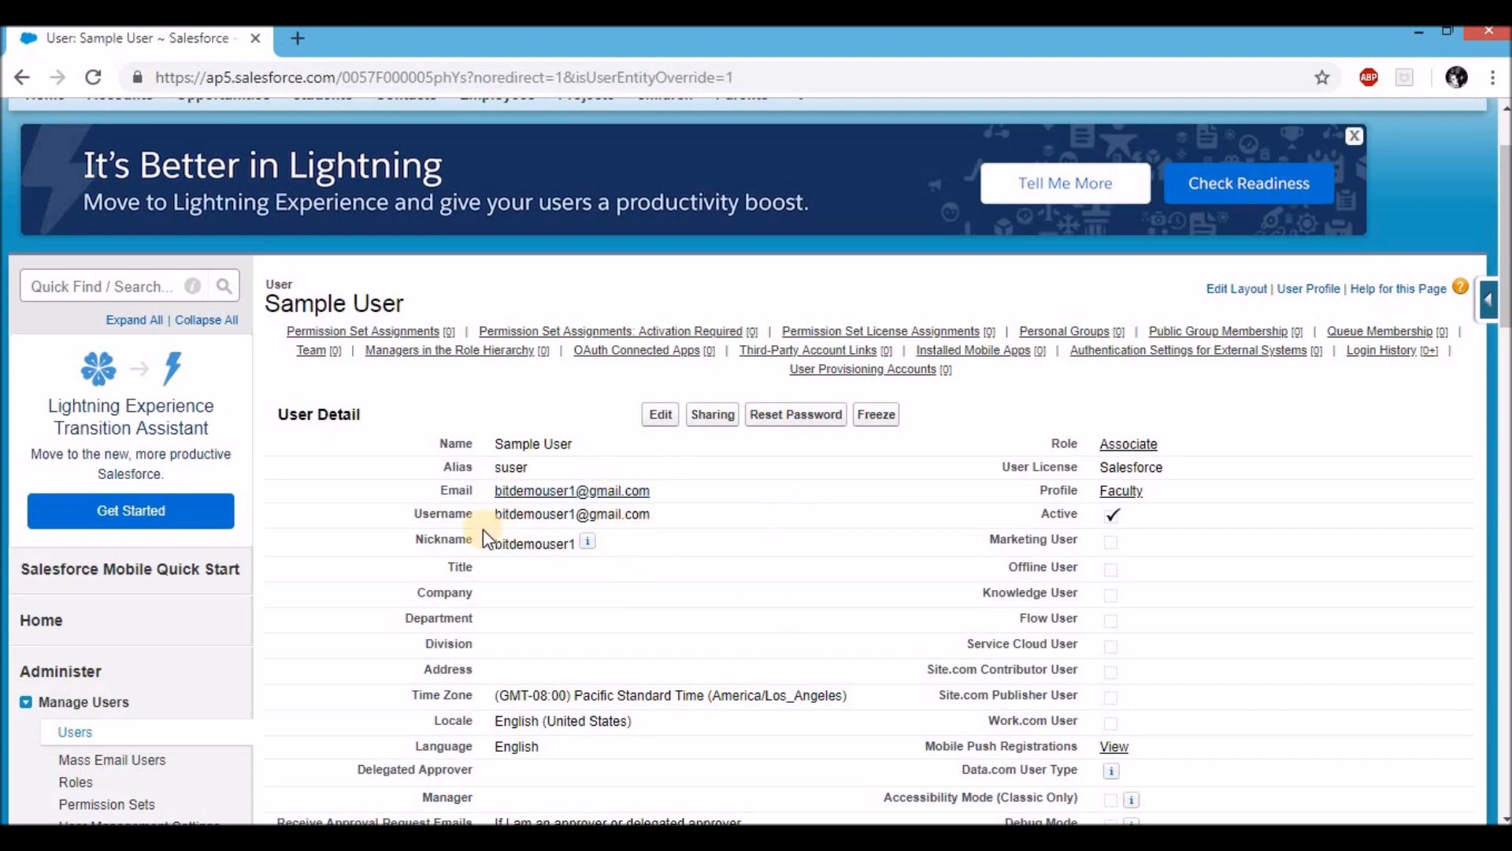
{"action": "left_click", "coordinate": [498, 491]}
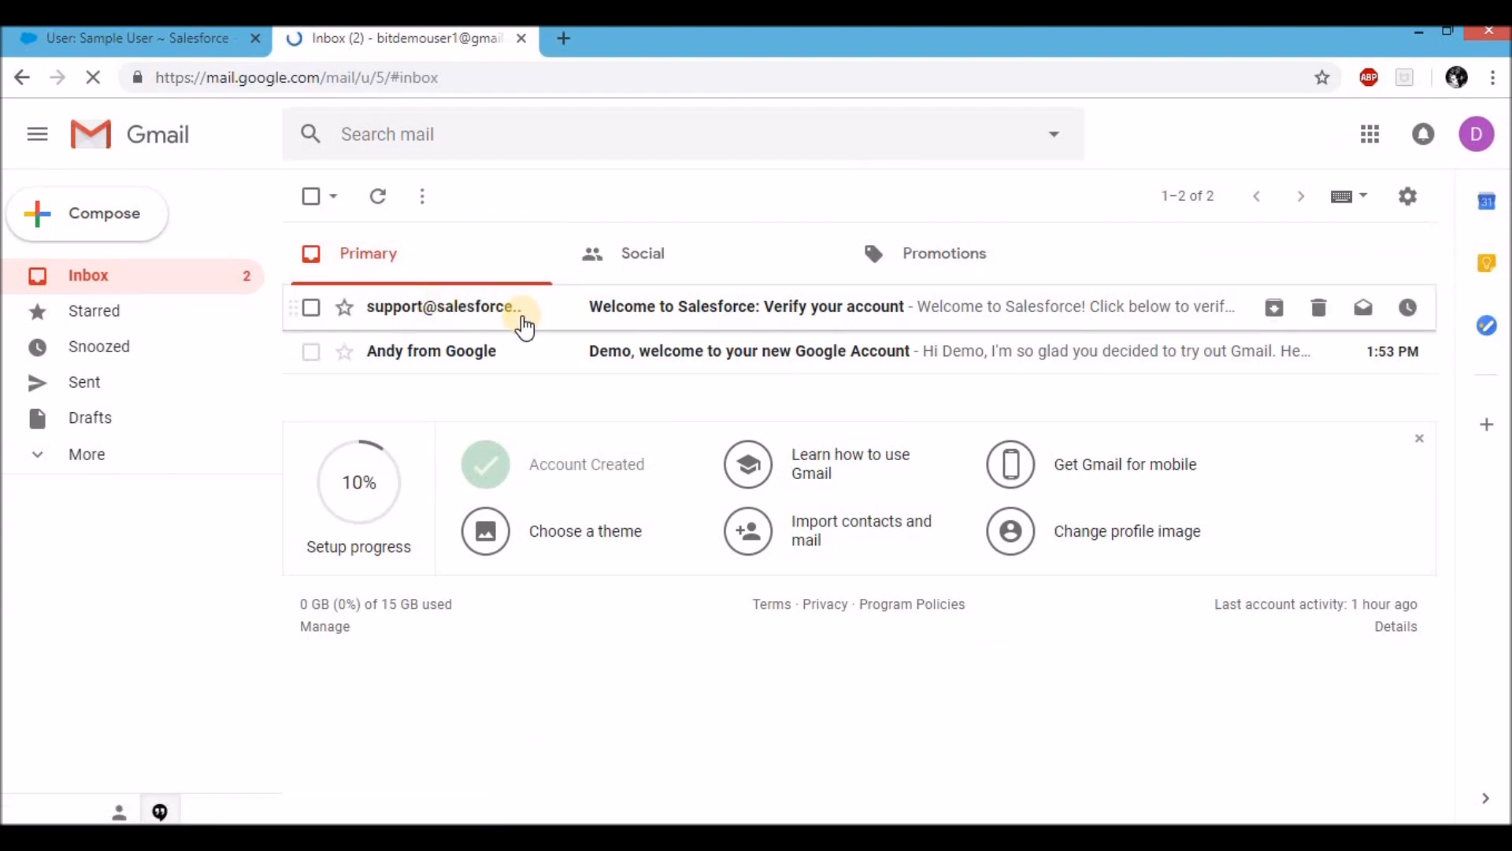
{"action": "left_click", "coordinate": [639, 308]}
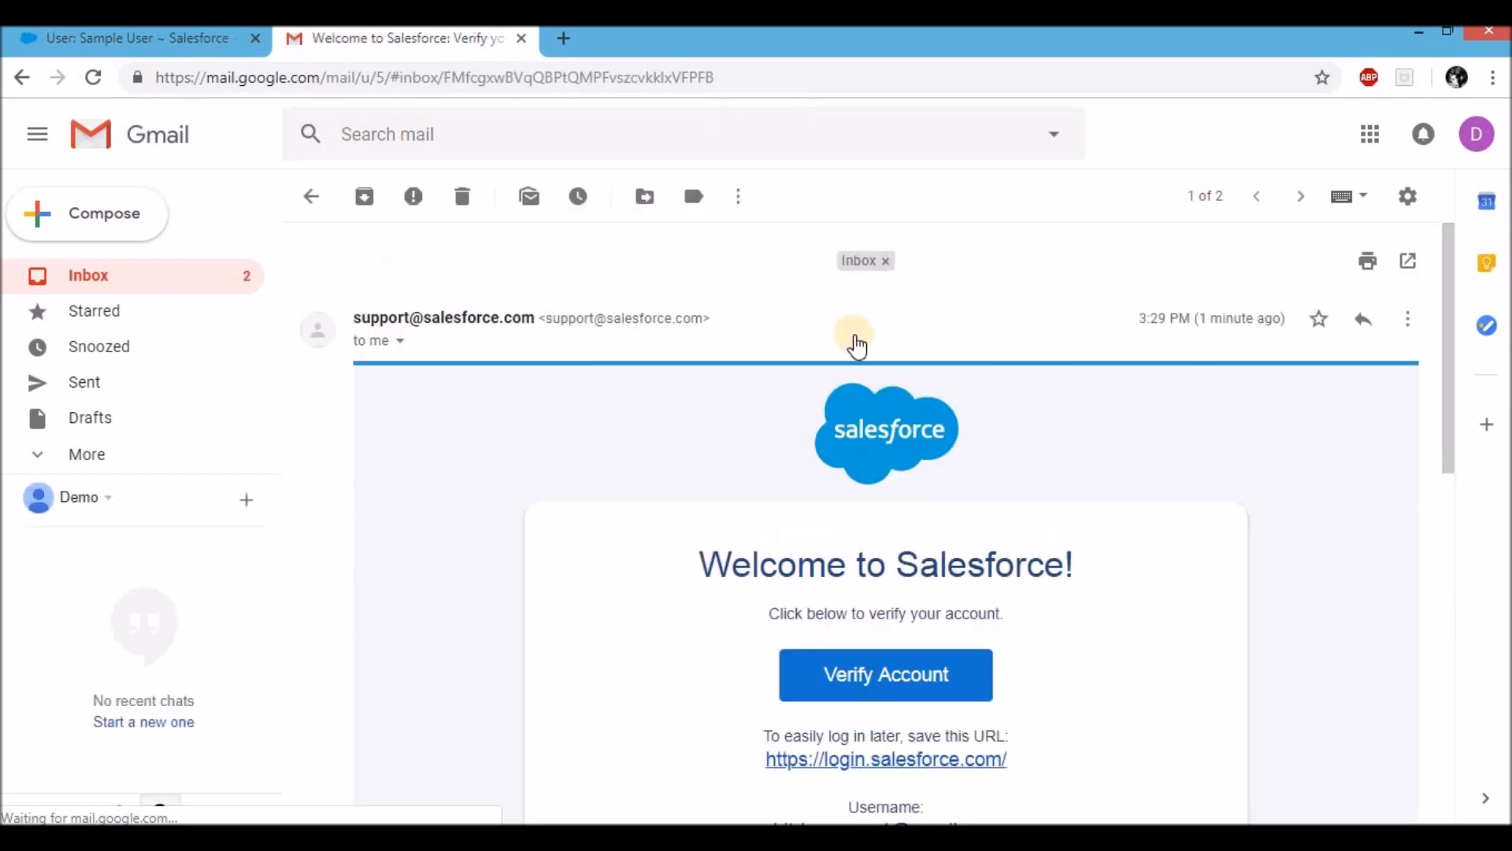
{"action": "scroll", "coordinate": [867, 378], "scroll_direction": "down", "scroll_amount": 3}
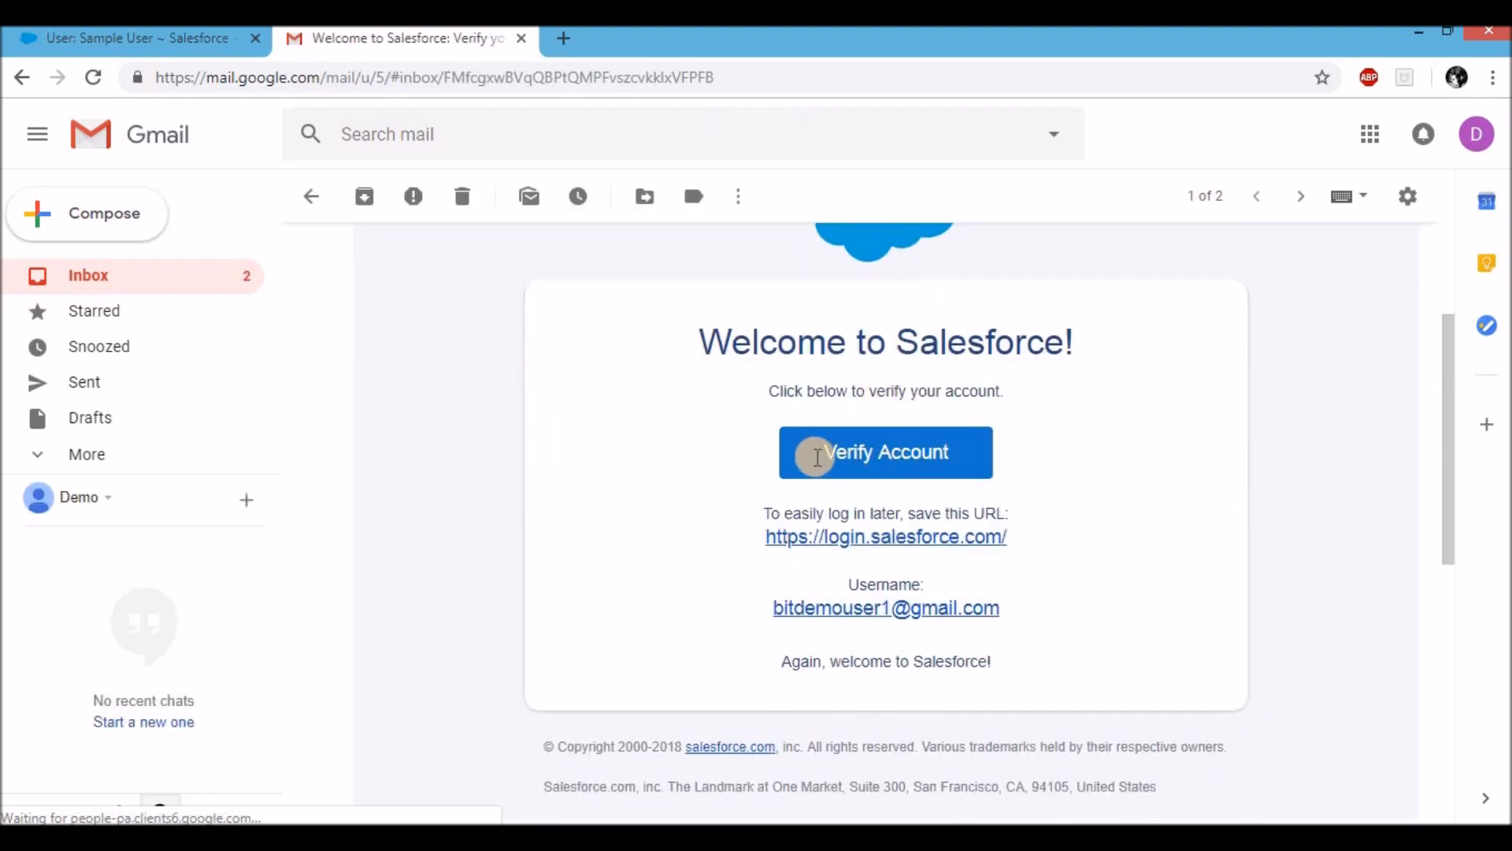
{"action": "left_click", "coordinate": [850, 480]}
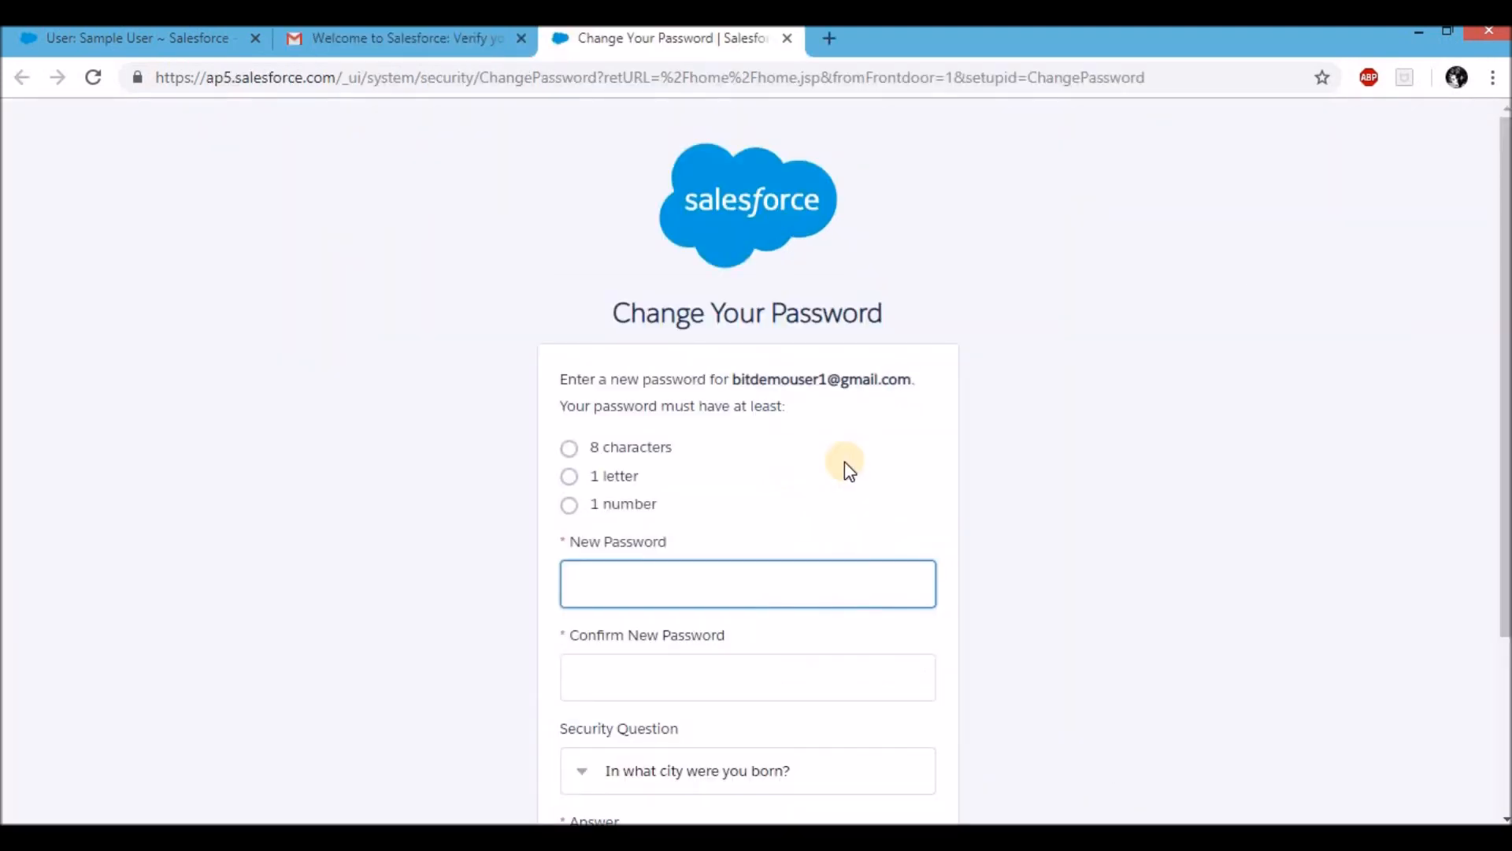
Step: Enter and confirm the new account password, answer the security question about the city of birth, and submit the password change
{"action": "scroll", "coordinate": [844, 462], "scroll_direction": "down", "scroll_amount": 1}
{"action": "scroll", "coordinate": [846, 461], "scroll_direction": "up", "scroll_amount": 1}
{"action": "scroll", "coordinate": [622, 506], "scroll_direction": "down", "scroll_amount": 1}
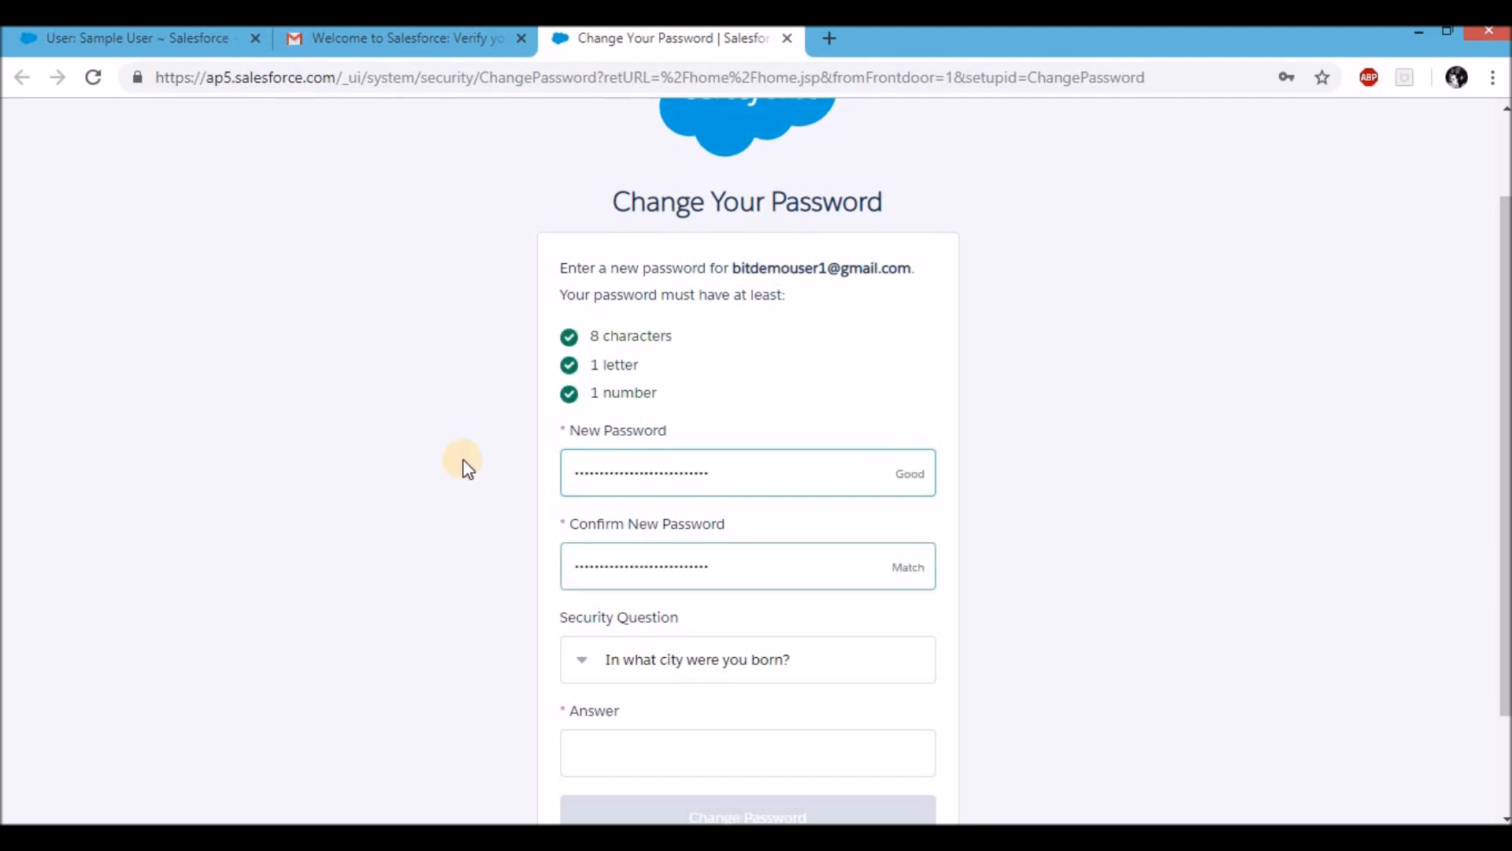
{"action": "scroll", "coordinate": [463, 461], "scroll_direction": "down", "scroll_amount": 1}
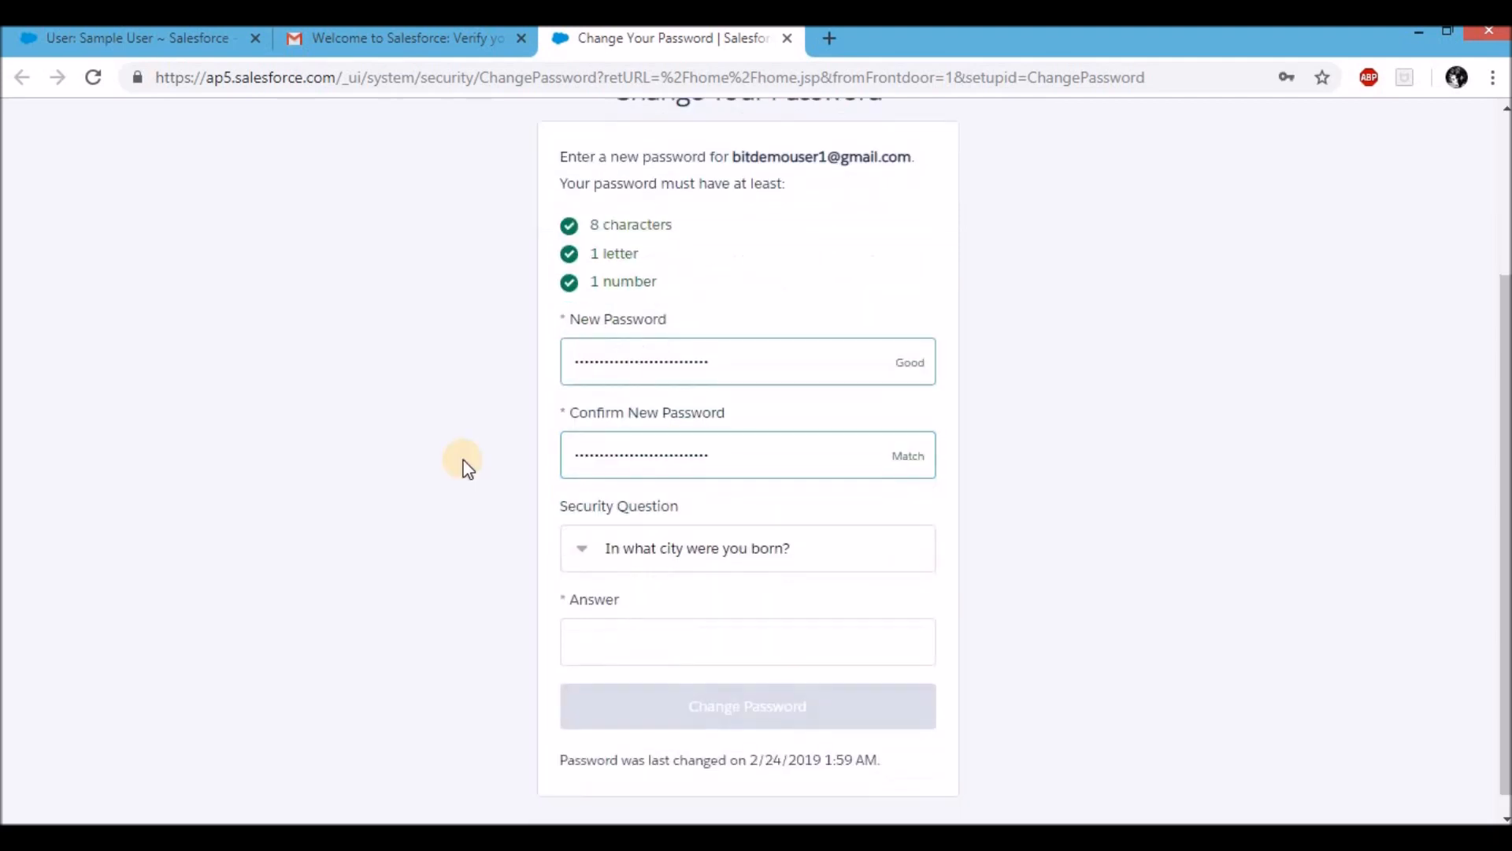
{"action": "left_click", "coordinate": [721, 547]}
{"action": "left_click", "coordinate": [1184, 482]}
{"action": "scroll", "coordinate": [776, 600], "scroll_direction": "down", "scroll_amount": 1}
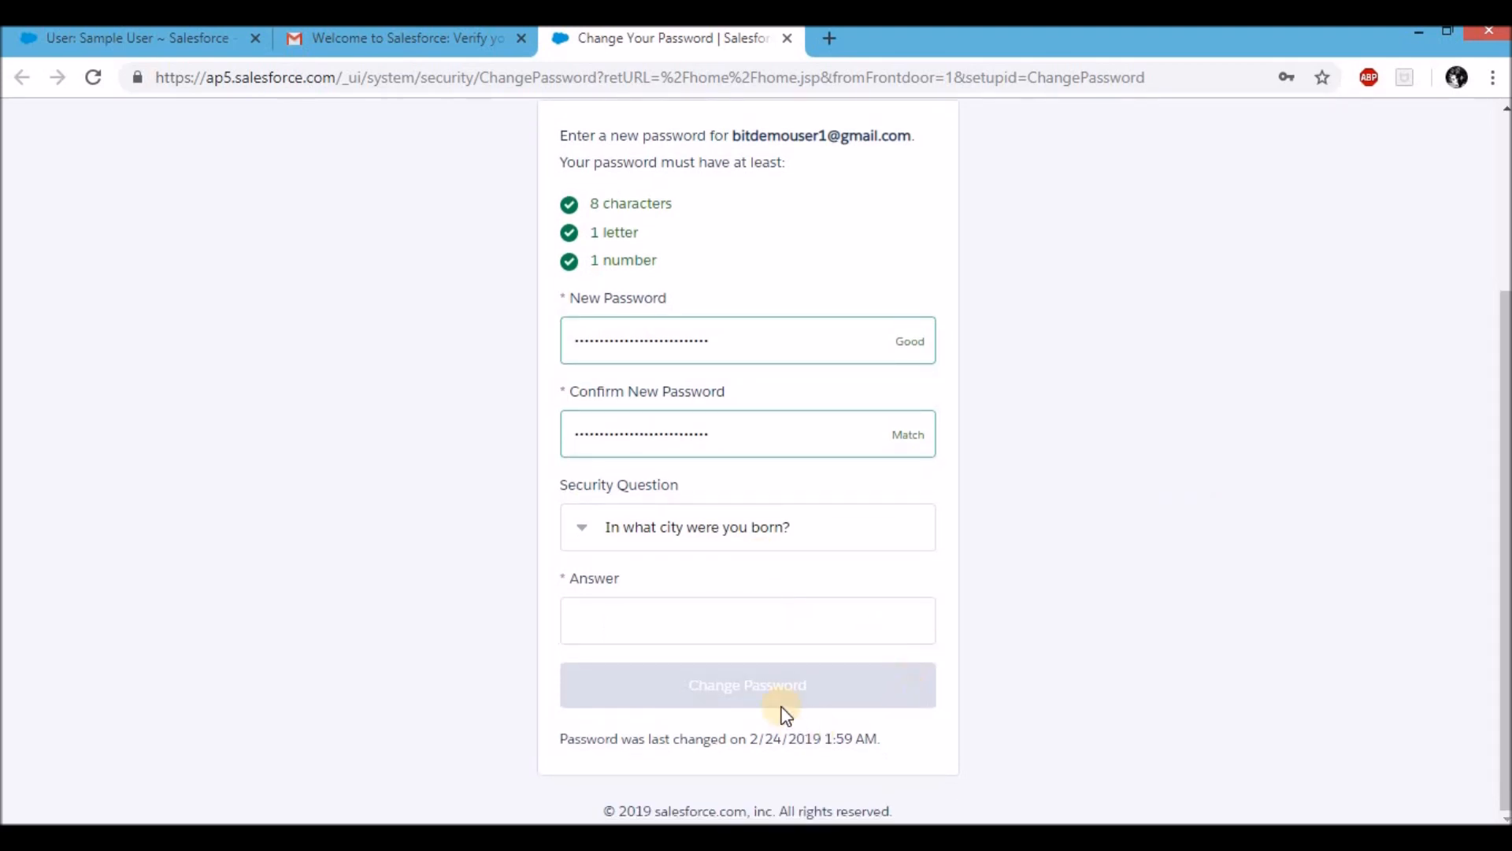
{"action": "left_click", "coordinate": [715, 700]}
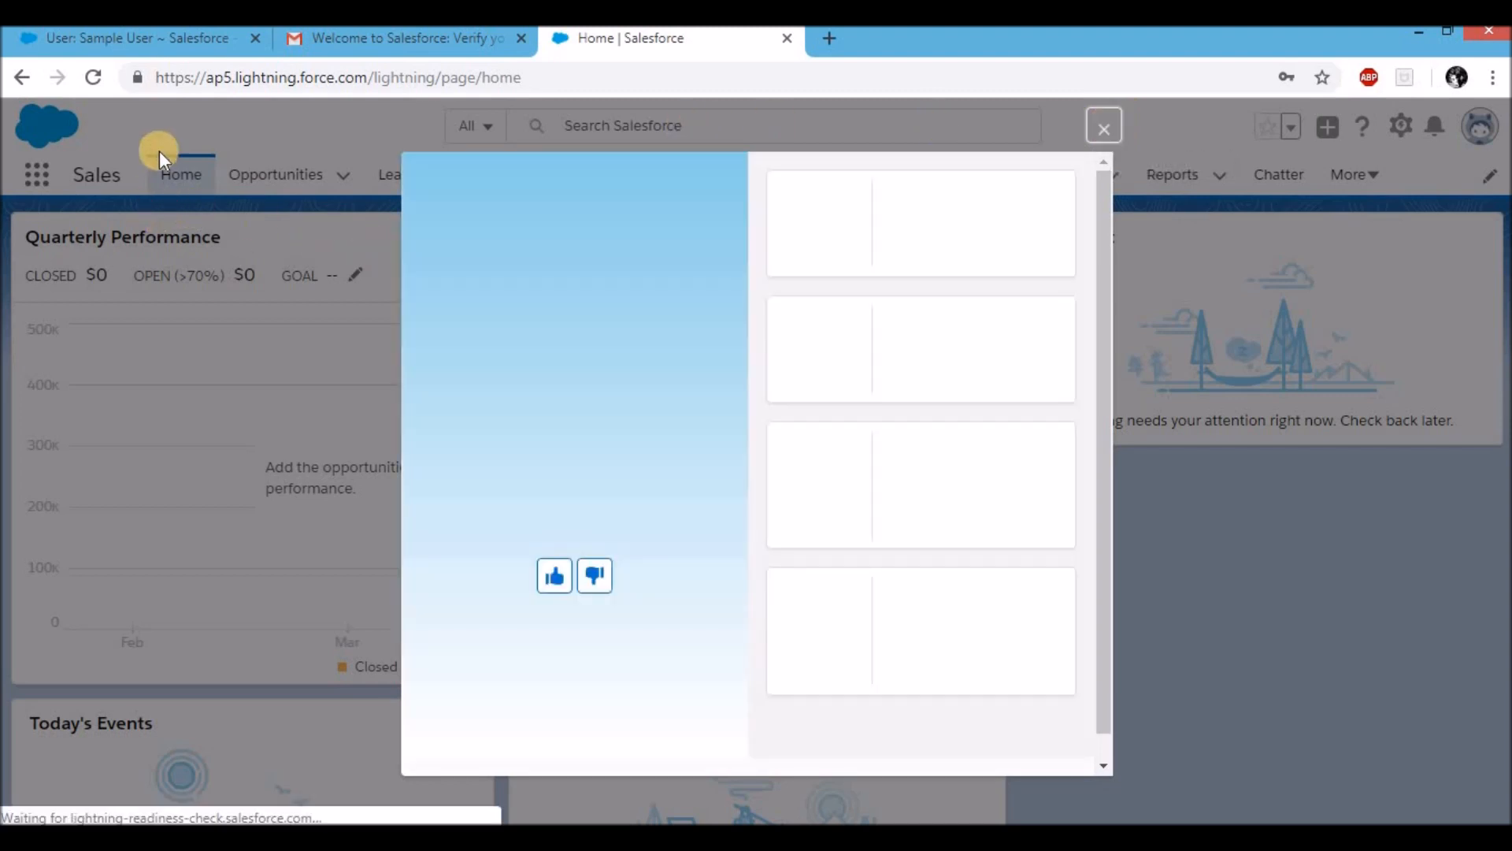
Step: Dismiss the Lightning welcome popup and switch the new user's session to Salesforce Classic
{"action": "left_click", "coordinate": [1102, 128]}
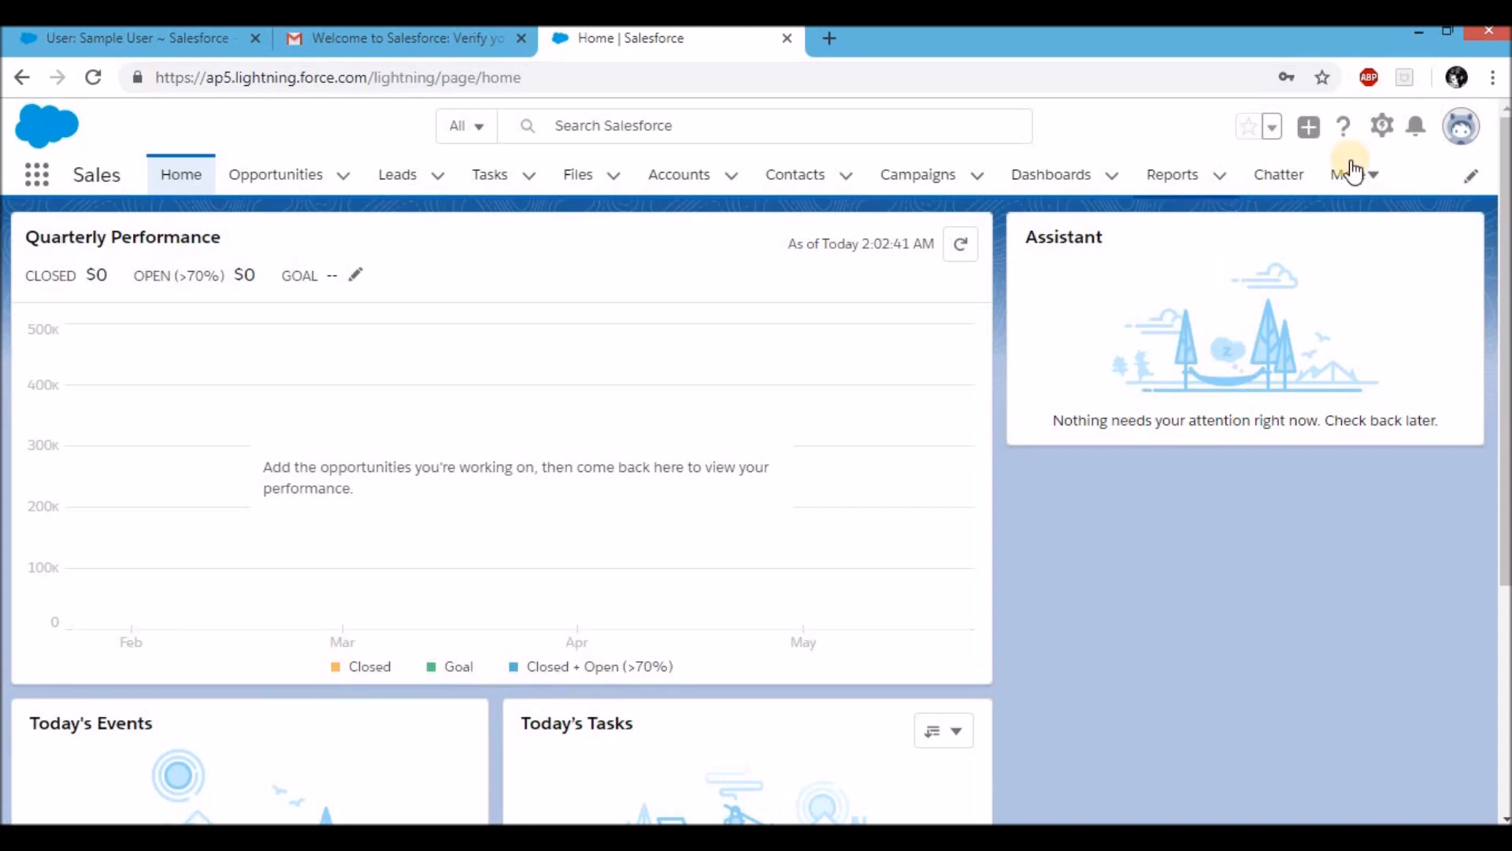
{"action": "left_click", "coordinate": [1463, 130]}
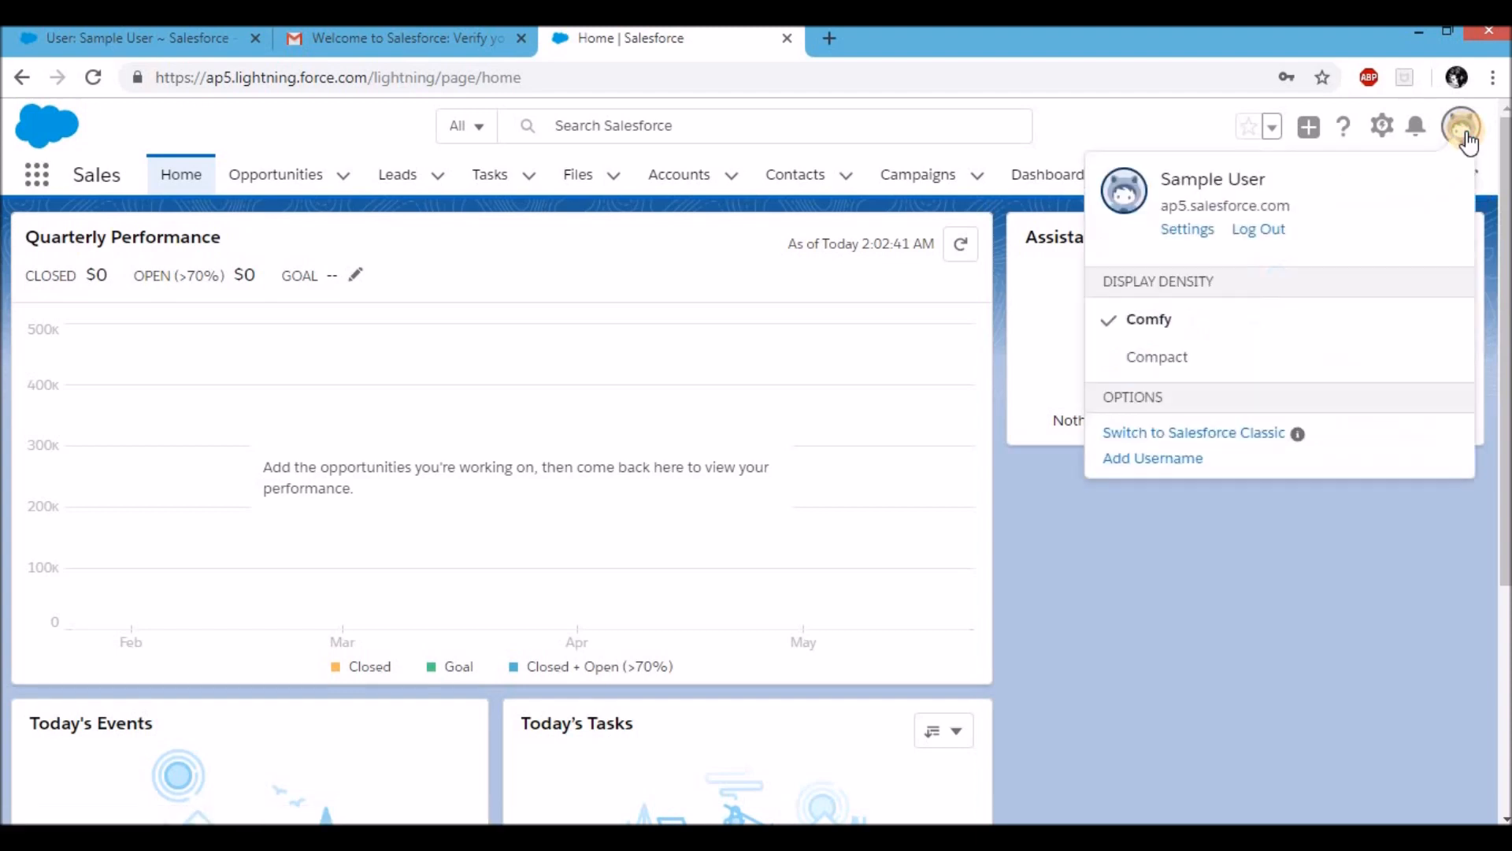
{"action": "left_click", "coordinate": [1161, 439]}
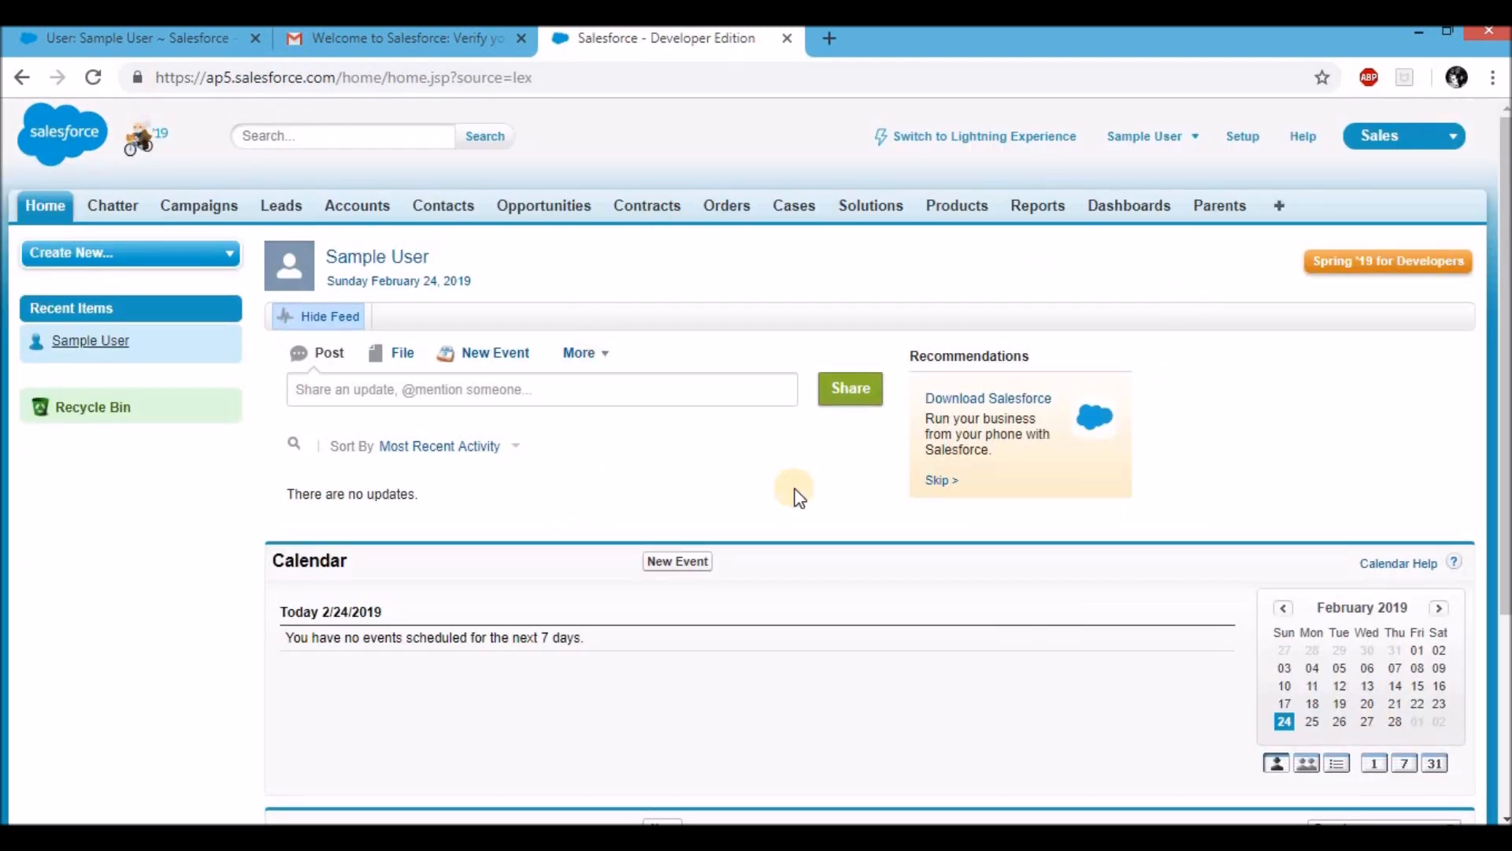
Step: Change the new user's session from the Sales app to another app
{"action": "left_click", "coordinate": [1412, 137]}
{"action": "left_click", "coordinate": [1381, 337]}
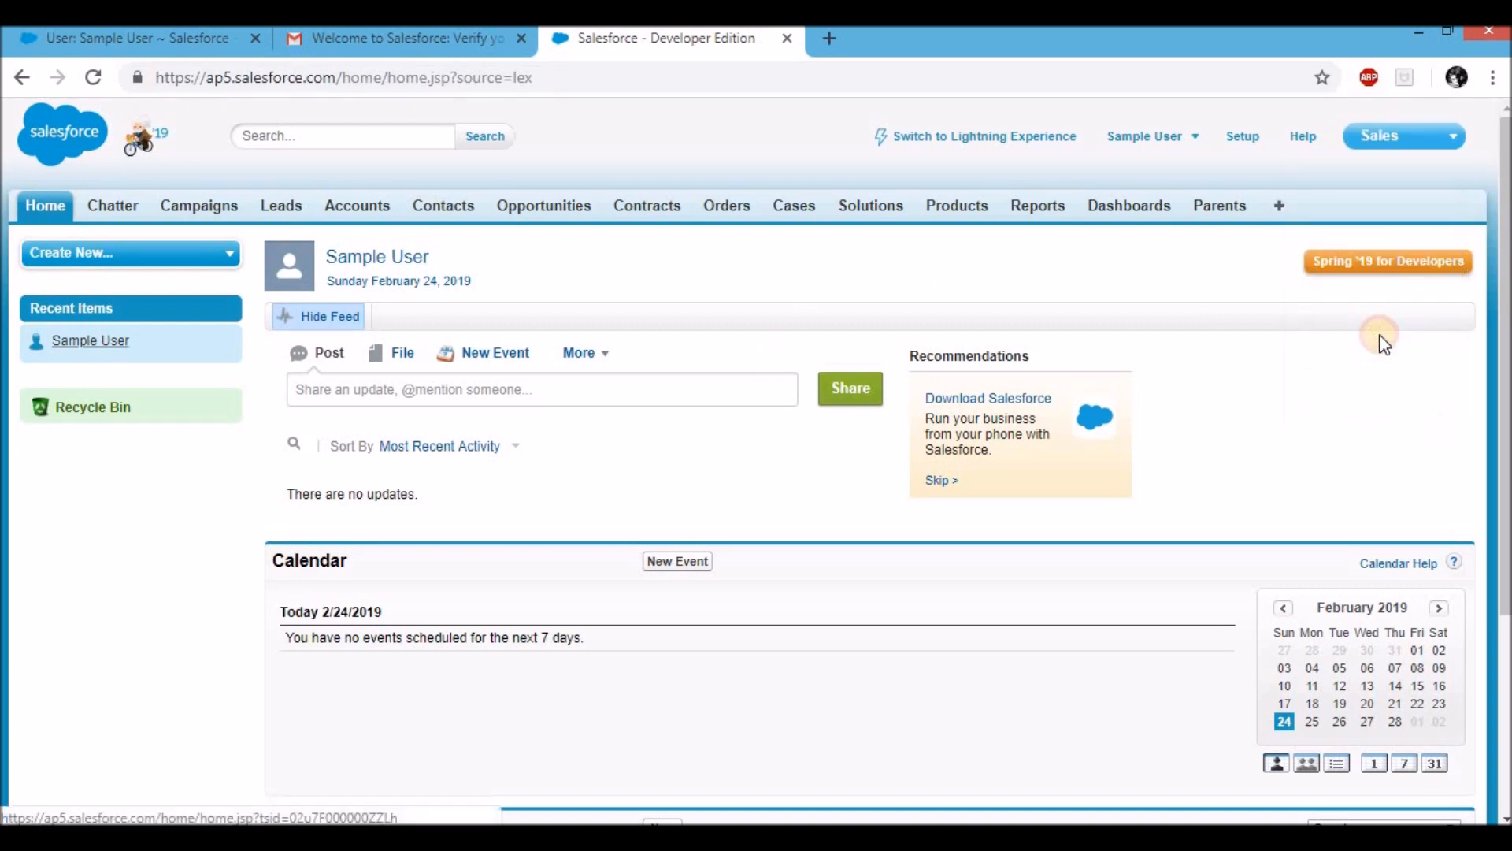